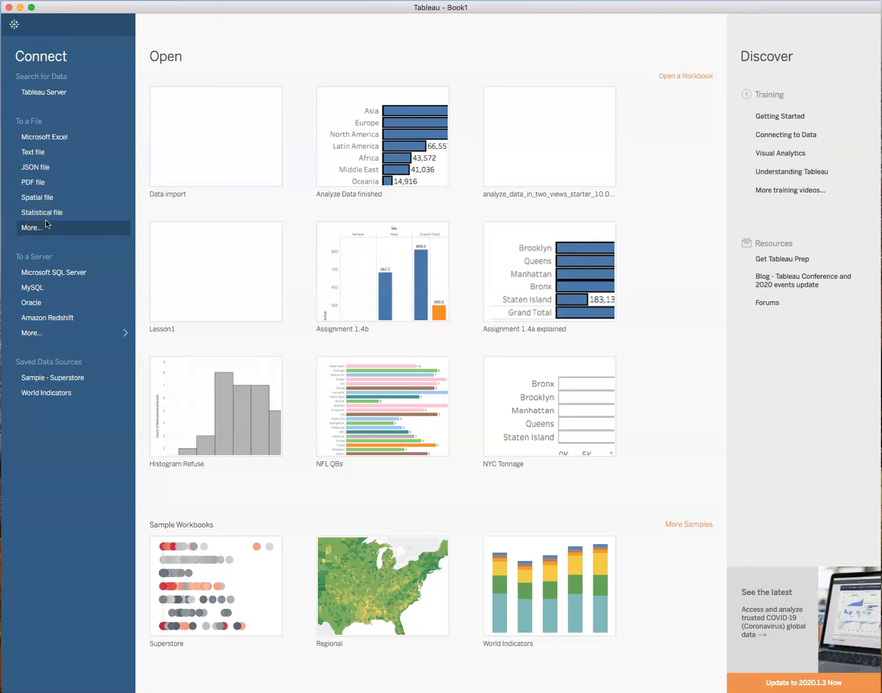
Step: Connect to the Excel workbook Global_Library_Data_eU8QYse.xlsx from the Desktop
click(49, 136)
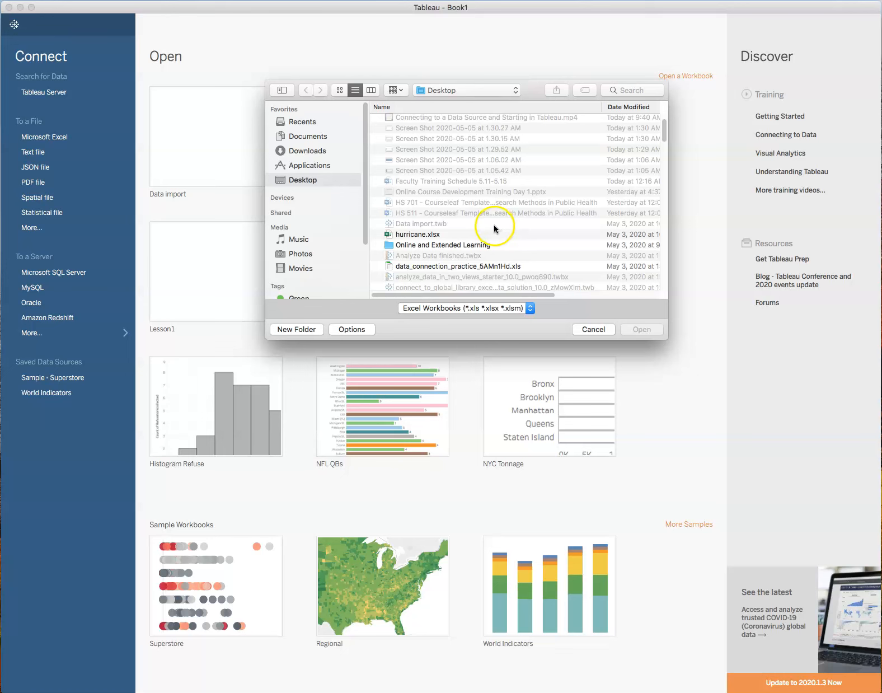
scroll(495, 226, down, 2)
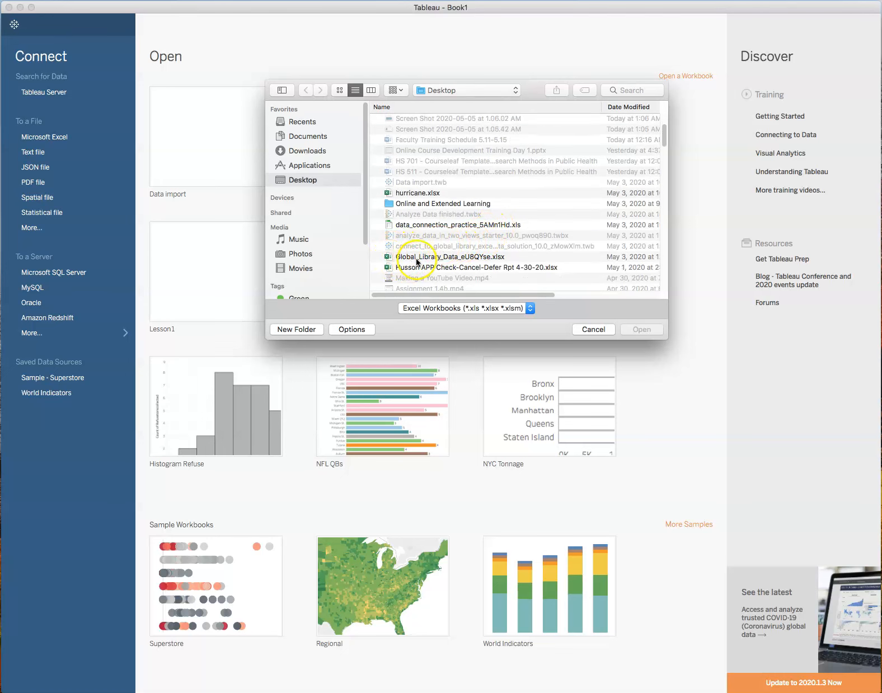
click(388, 258)
click(658, 330)
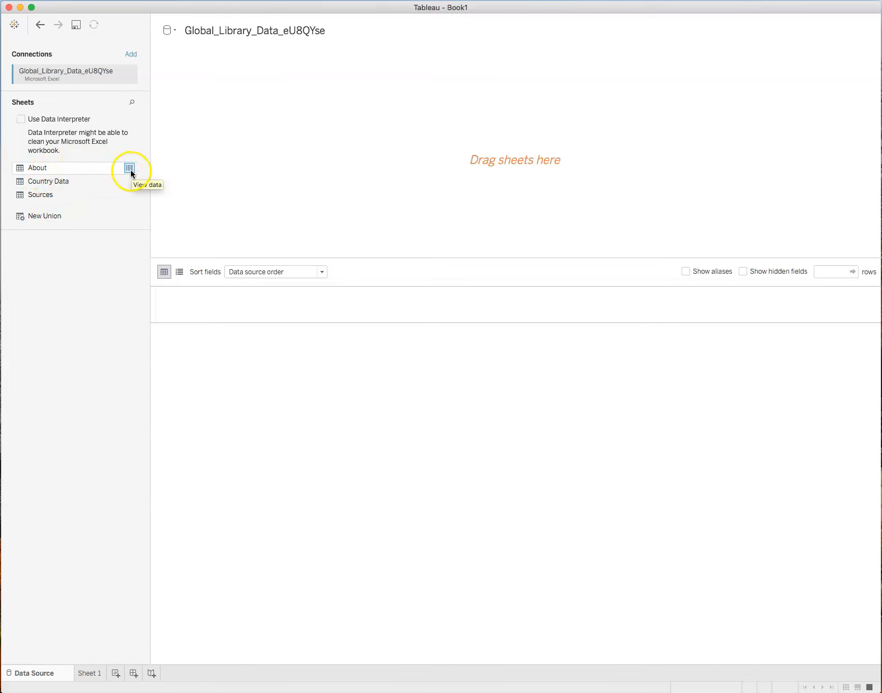
Step: Preview the data in the About and Sources sheets, closing each preview after viewing
click(129, 168)
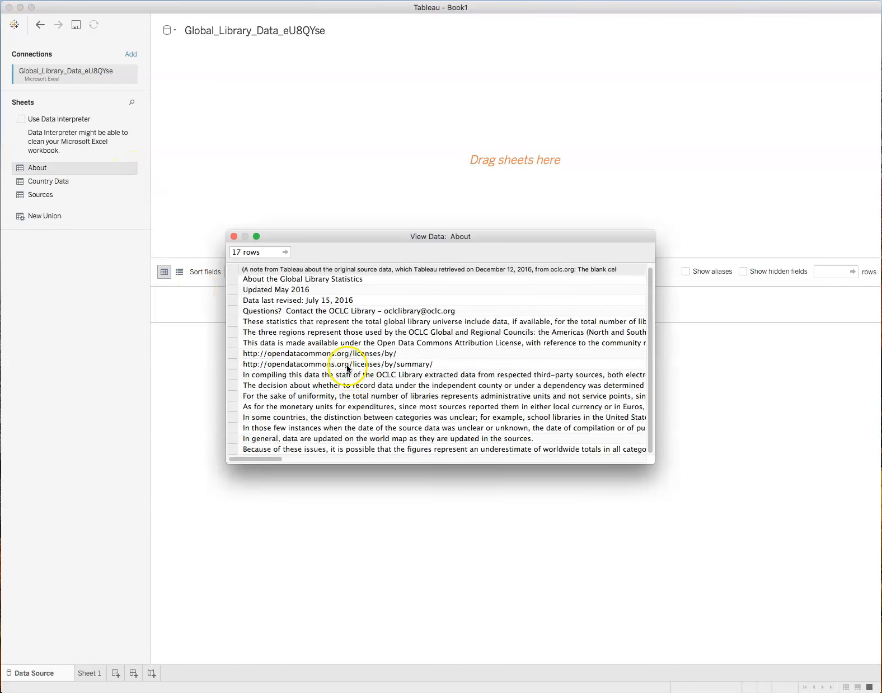
click(234, 236)
click(128, 194)
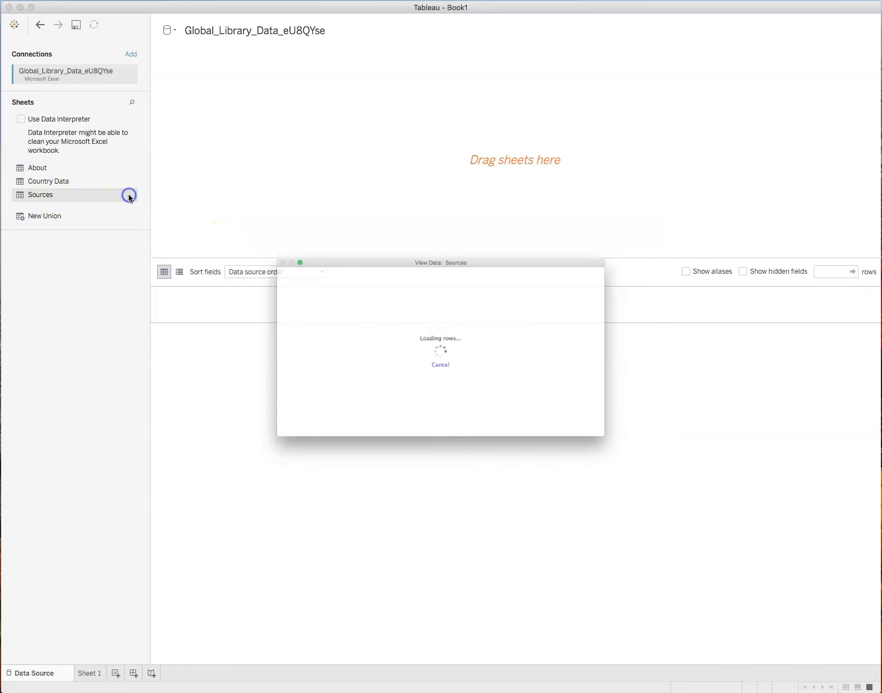
scroll(377, 380, down, 15)
scroll(351, 386, up, 13)
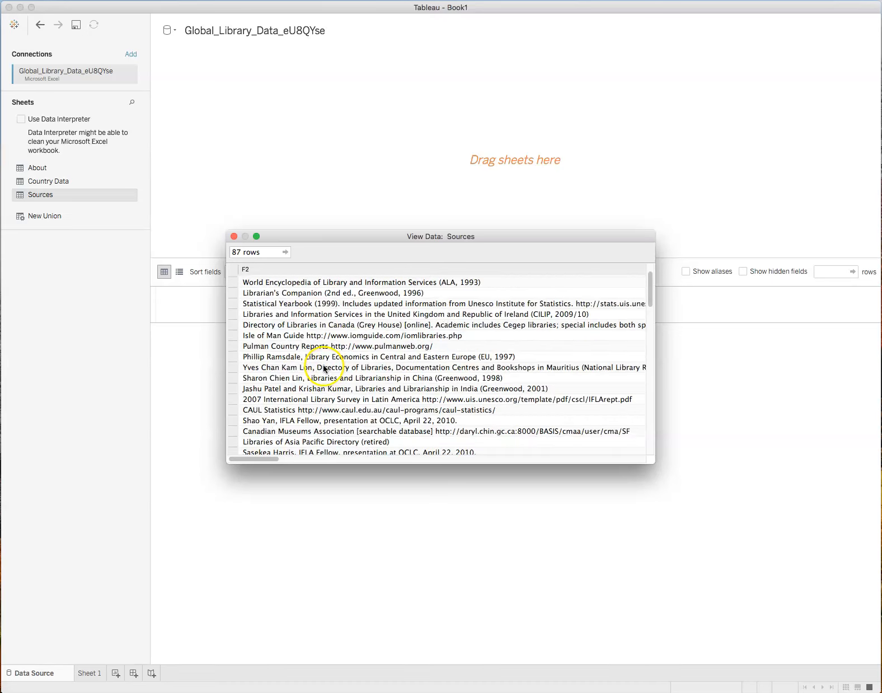
click(234, 236)
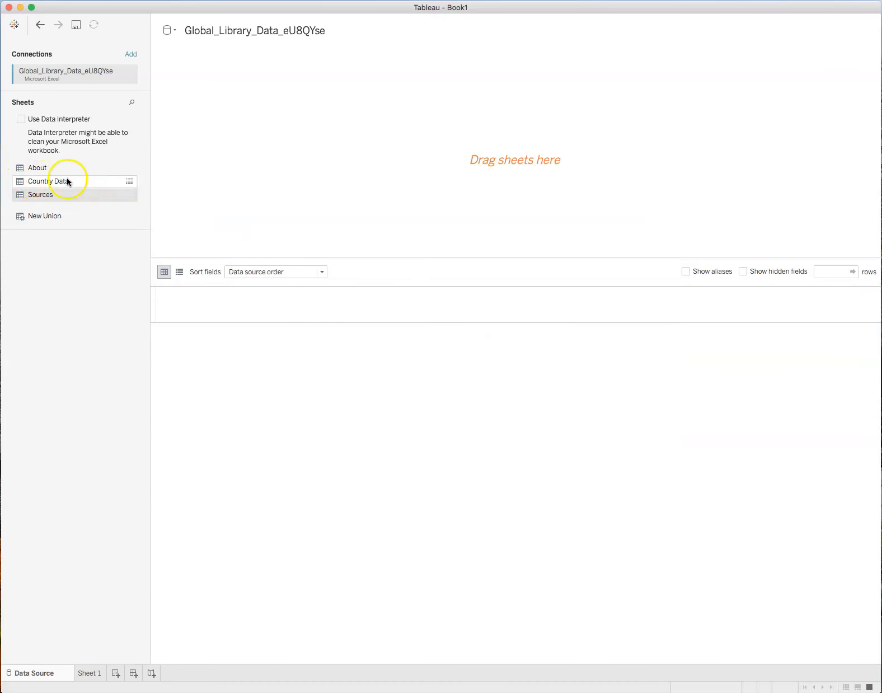
Step: Add the Country Data sheet to the data source and go to the Sheet 1 worksheet
drag(58, 181, 313, 161)
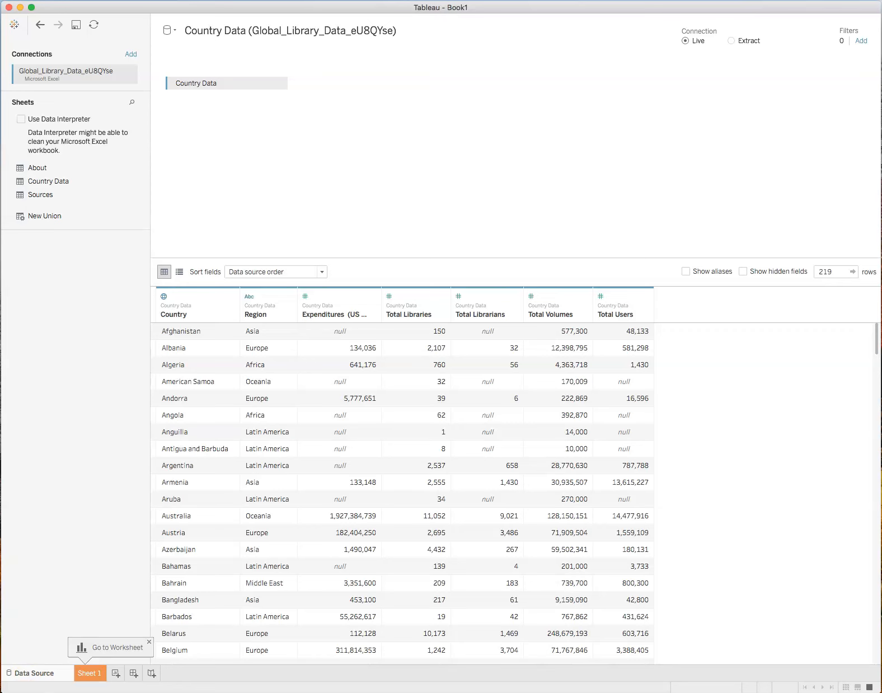
click(87, 674)
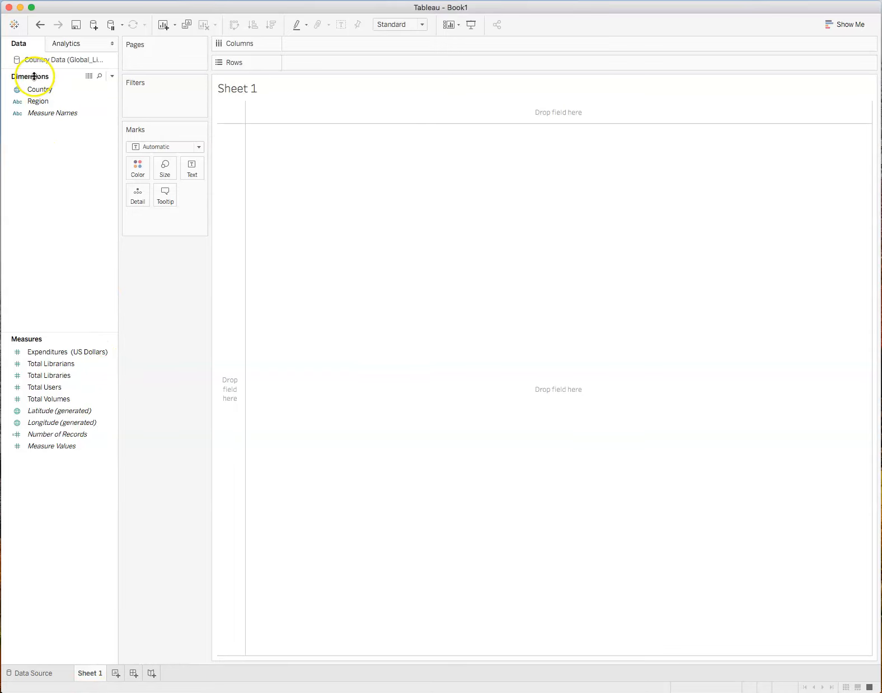
click(32, 352)
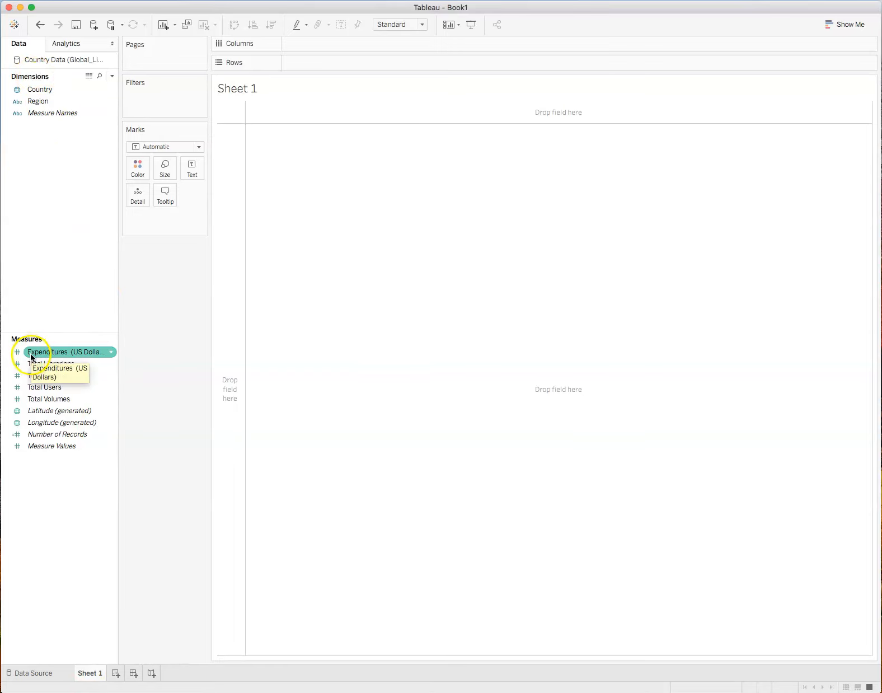
Step: Place the Region and Country dimensions on Columns, with Region first
click(33, 102)
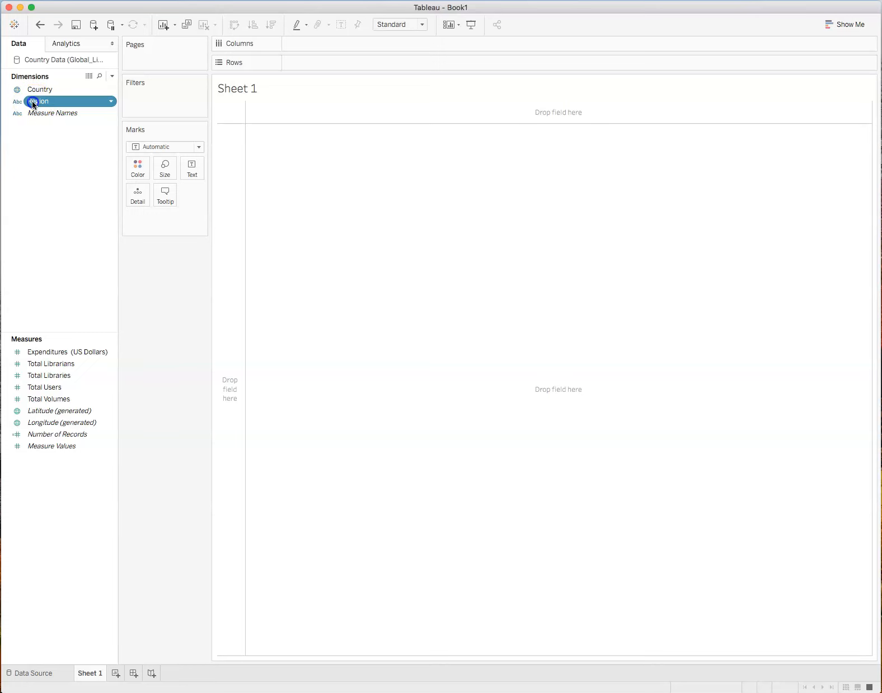
drag(33, 104, 297, 62)
drag(36, 89, 399, 66)
drag(314, 66, 382, 49)
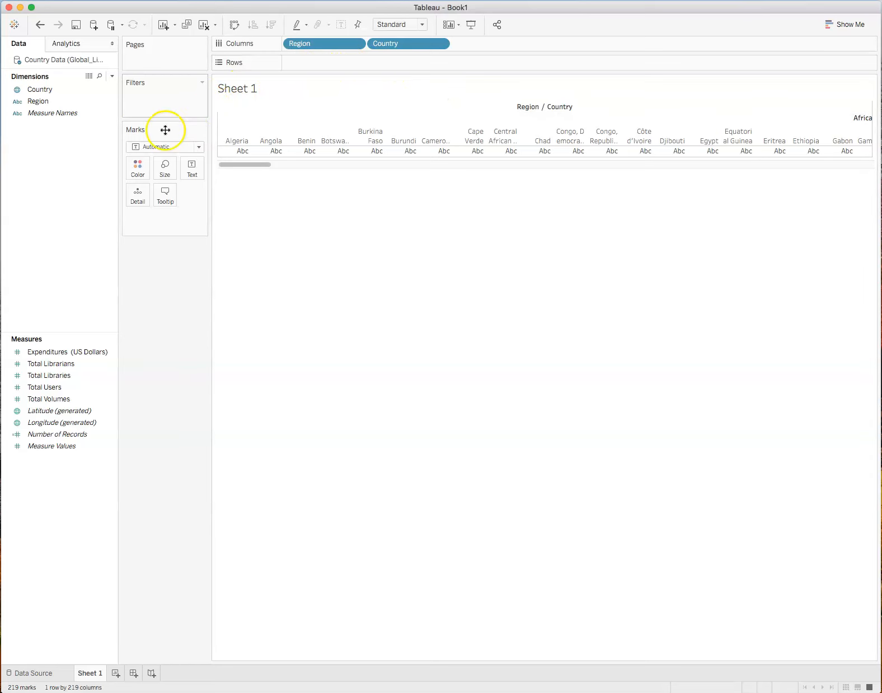
Step: Start a Region filter and review its list, custom value, use-all and wildcard options
drag(35, 102, 140, 91)
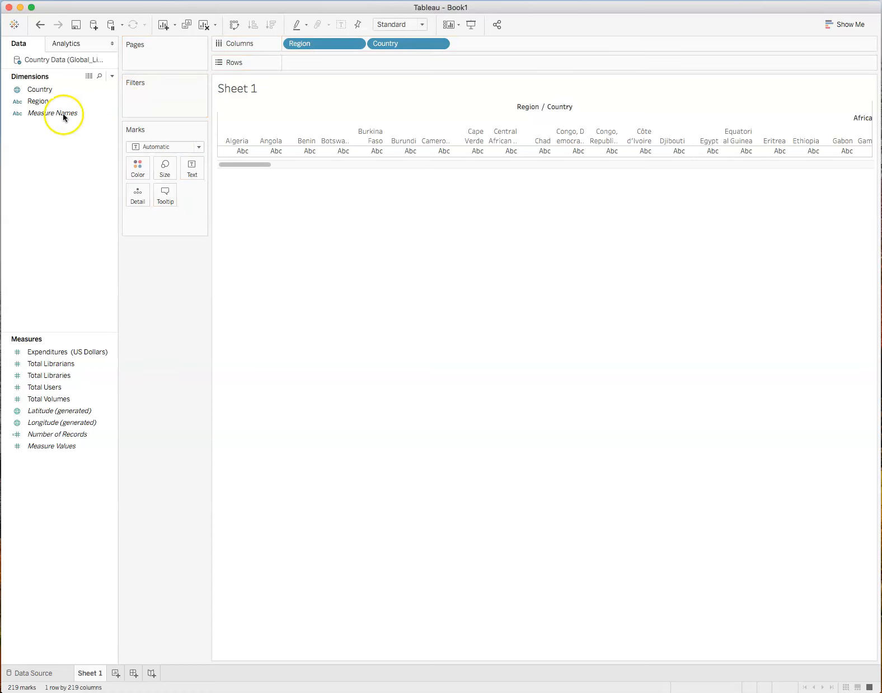
drag(32, 106, 144, 102)
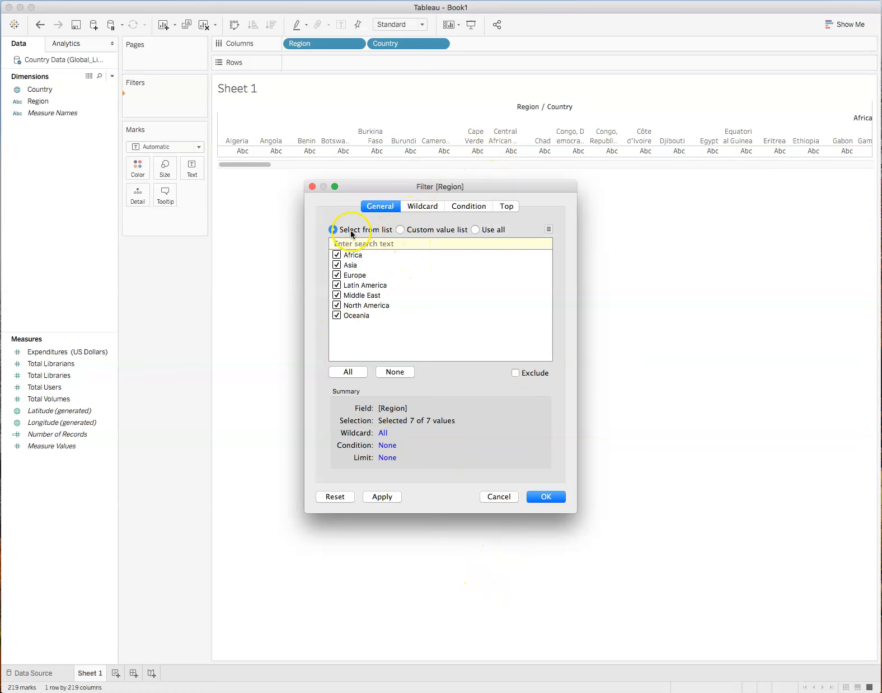
click(401, 230)
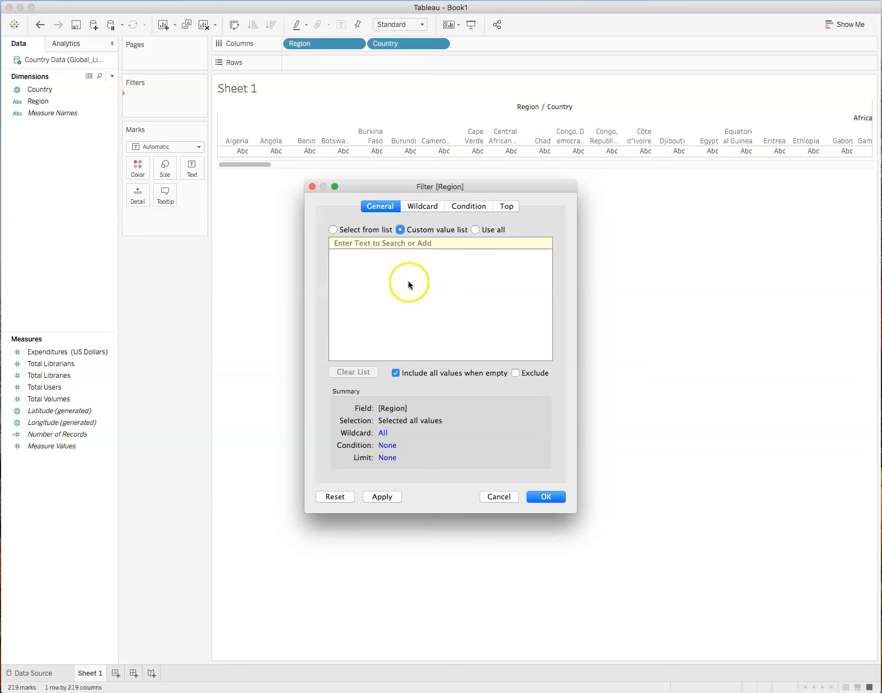
click(476, 229)
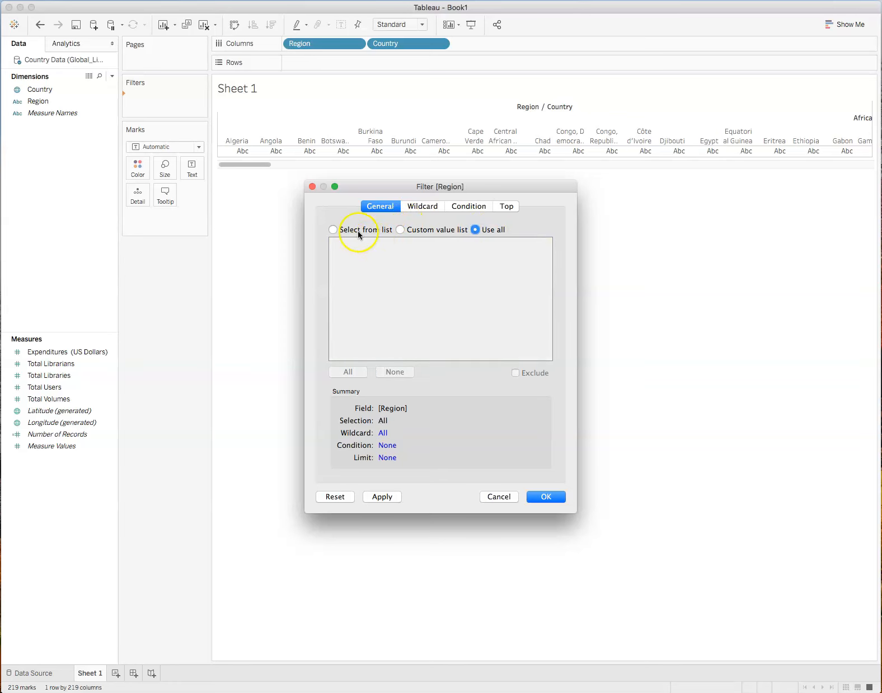
click(333, 230)
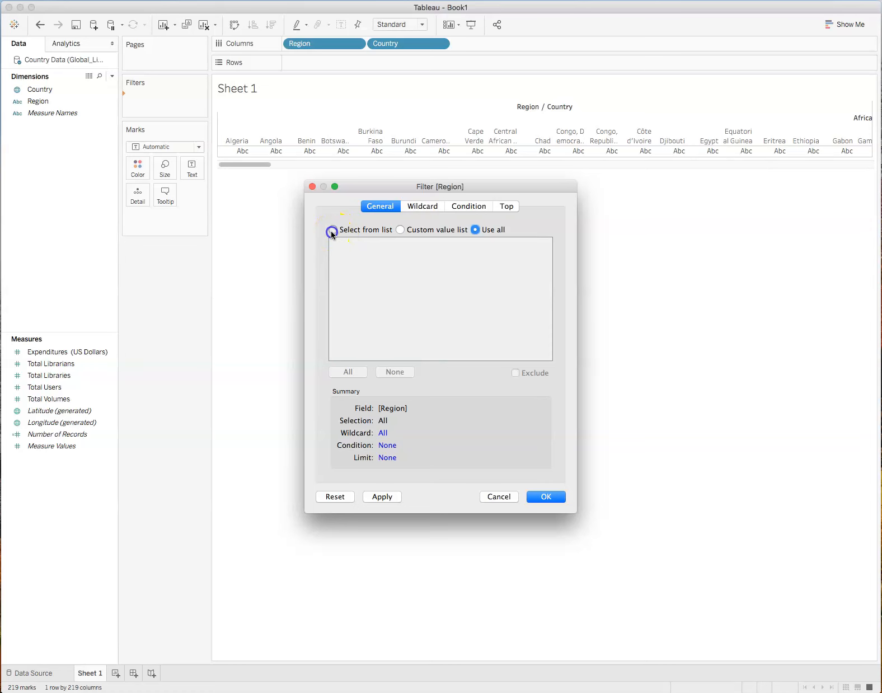
click(427, 208)
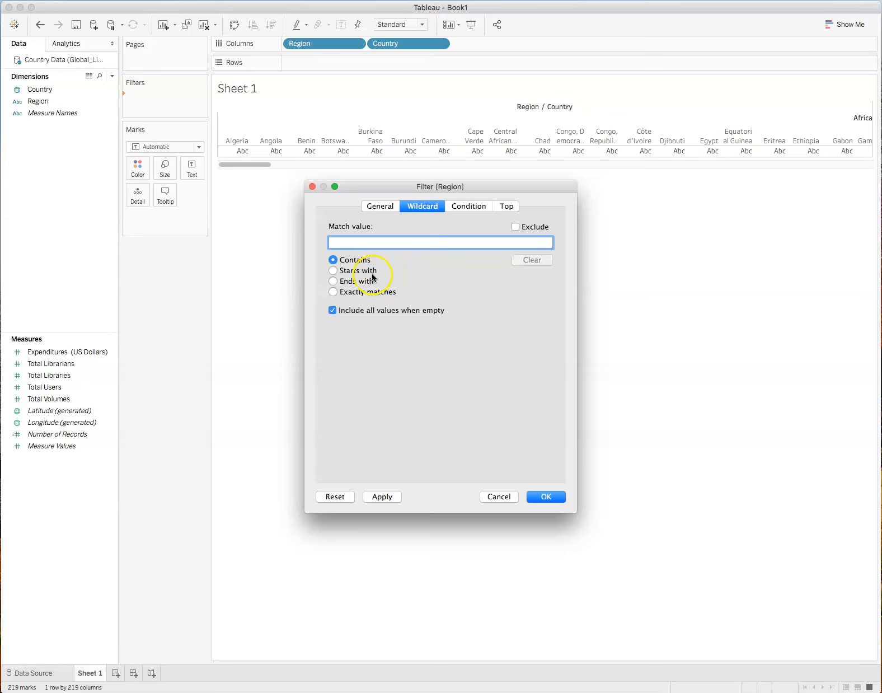
Step: Give the Region filter a by-field condition using the count of Country equal to 0
click(473, 207)
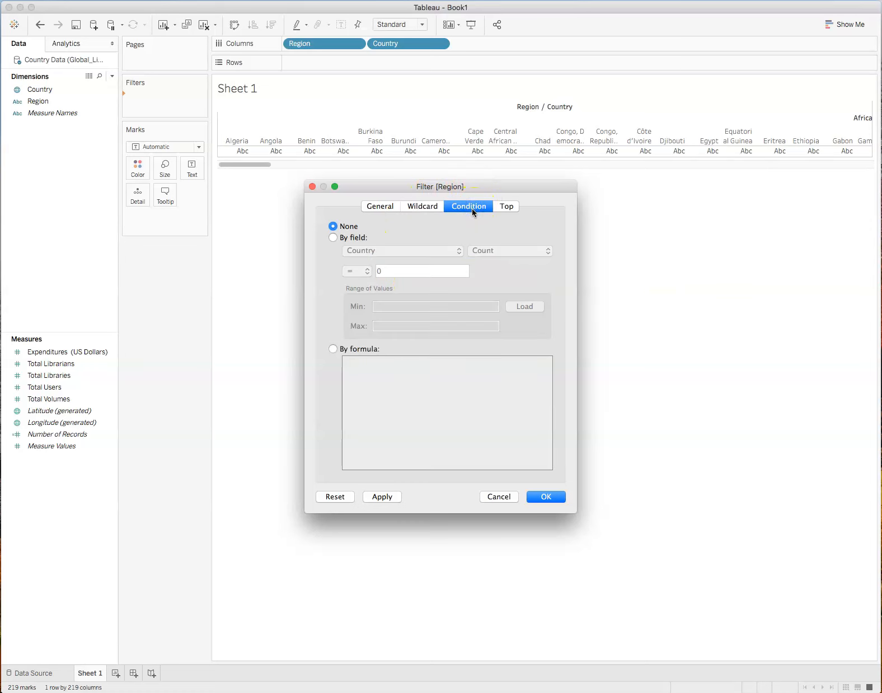
click(332, 237)
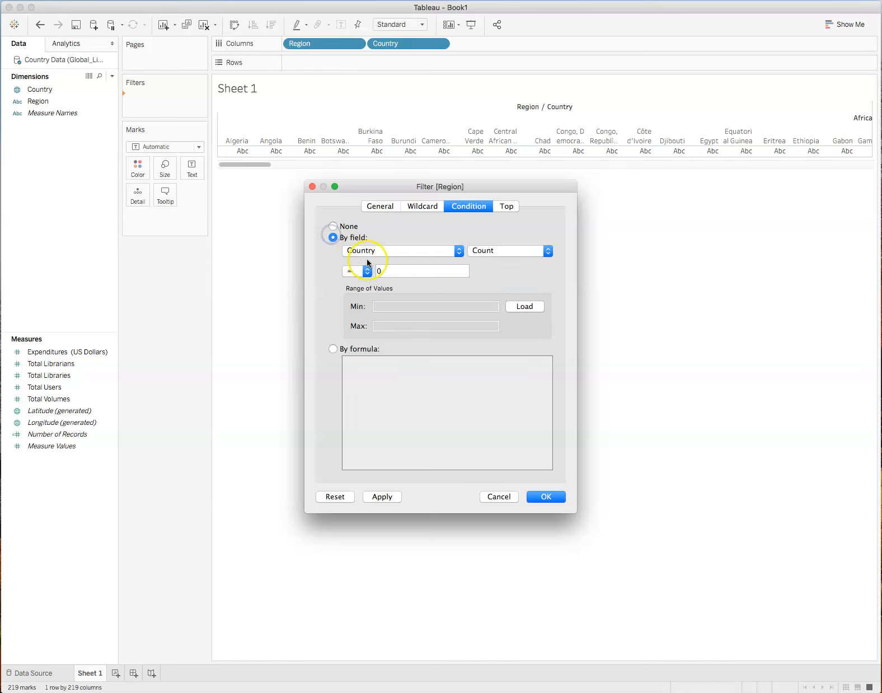
click(459, 250)
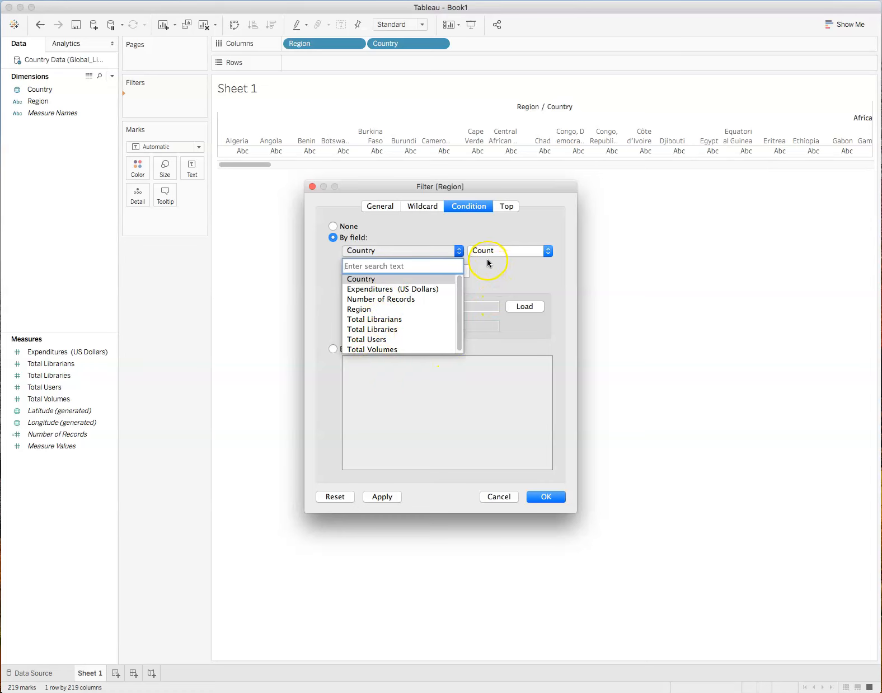
click(510, 271)
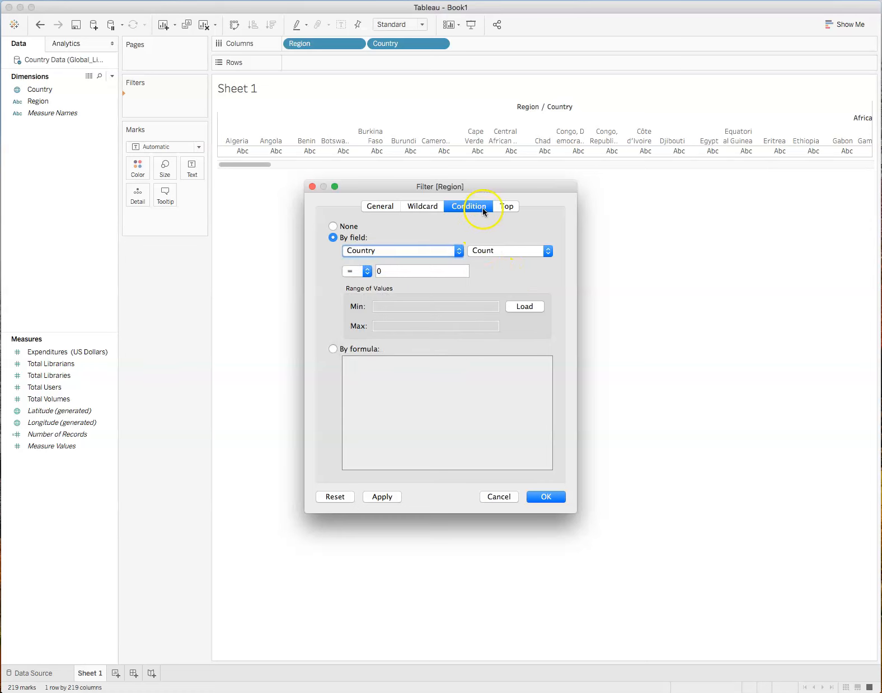
Step: Limit the Region filter by field to the top 10 by count of Country
click(510, 207)
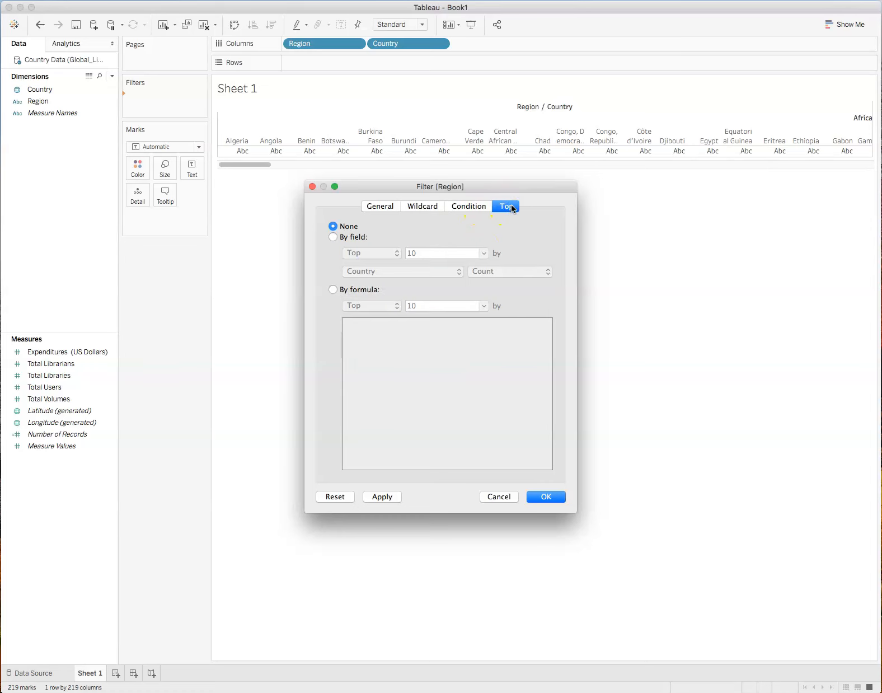
click(333, 238)
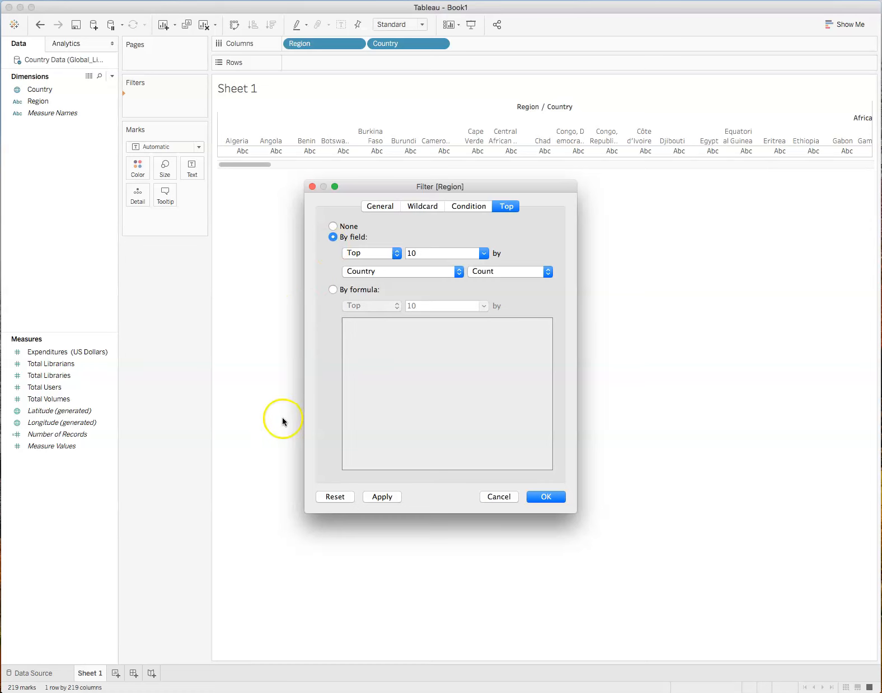
click(549, 272)
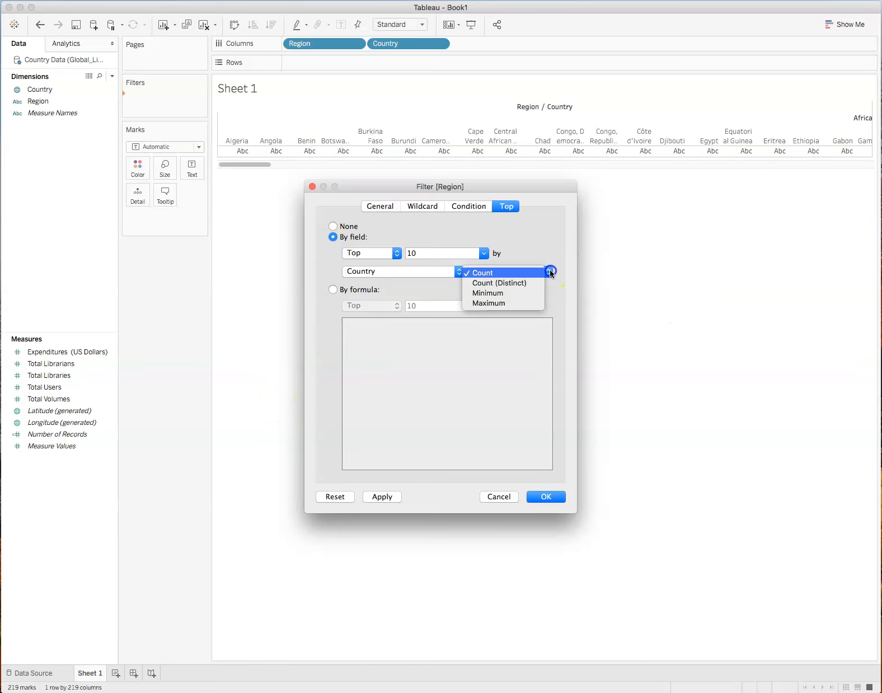
click(541, 230)
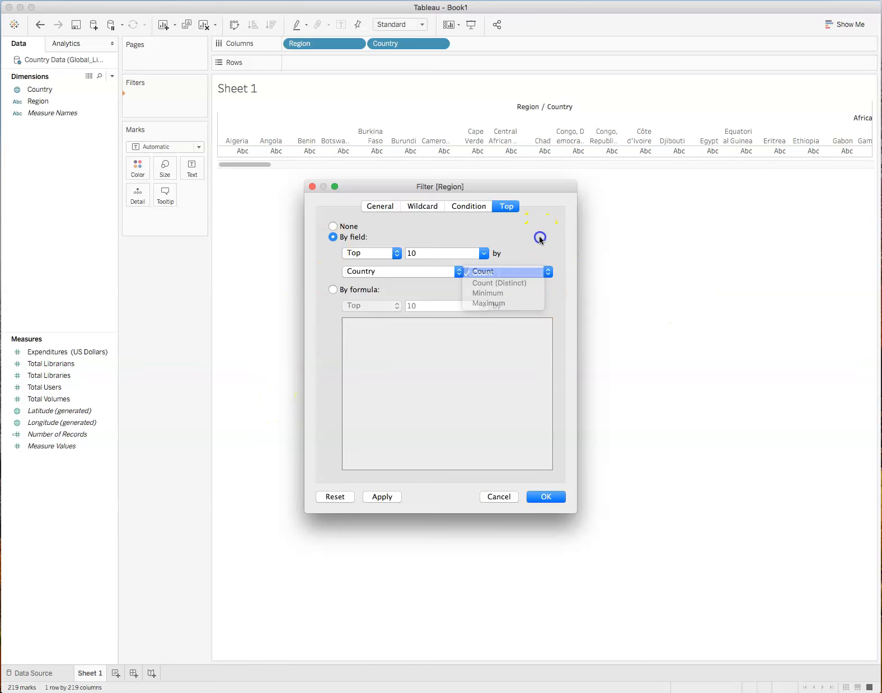
Step: Select all regions in the filter's general list and accept the Region filter
click(380, 205)
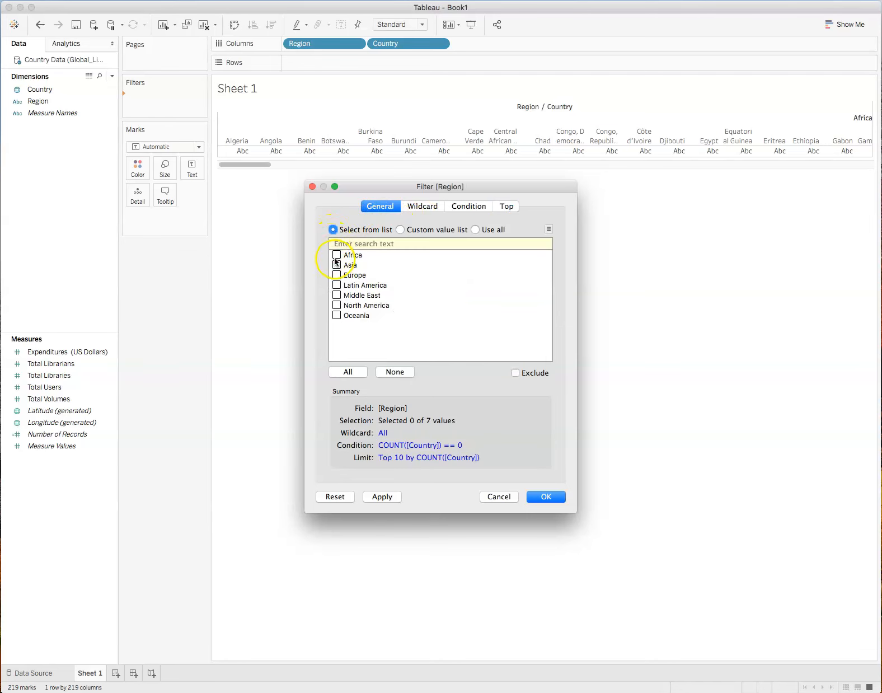
click(347, 371)
click(557, 496)
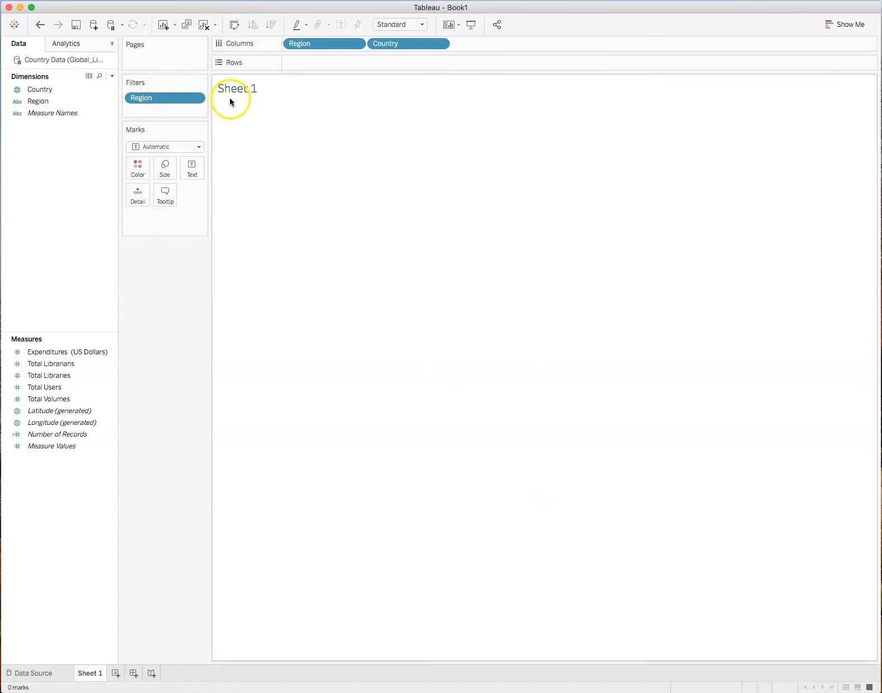
Step: Remove the Region filter from the worksheet
click(195, 98)
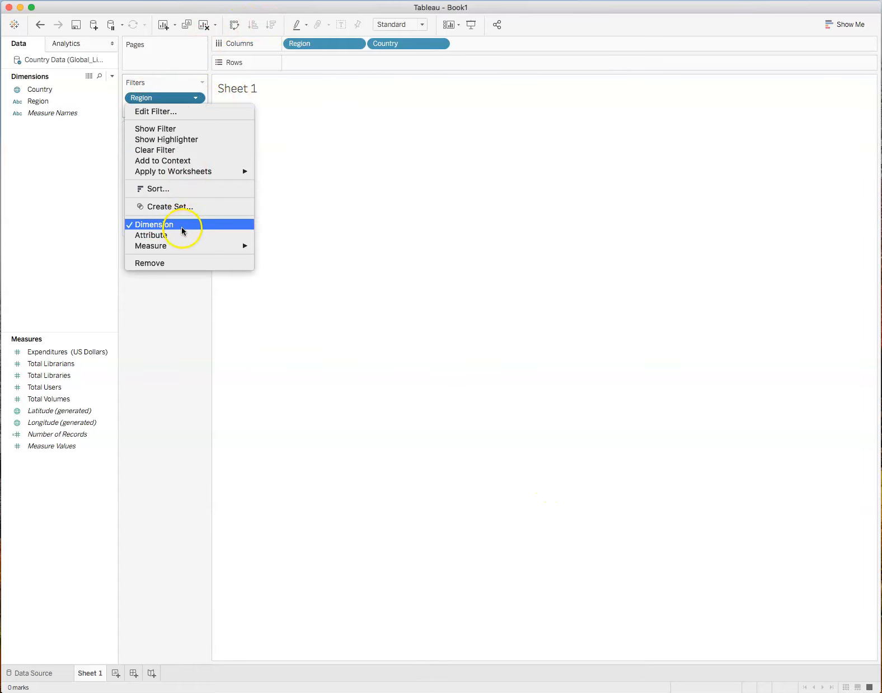
click(58, 137)
drag(142, 98, 14, 154)
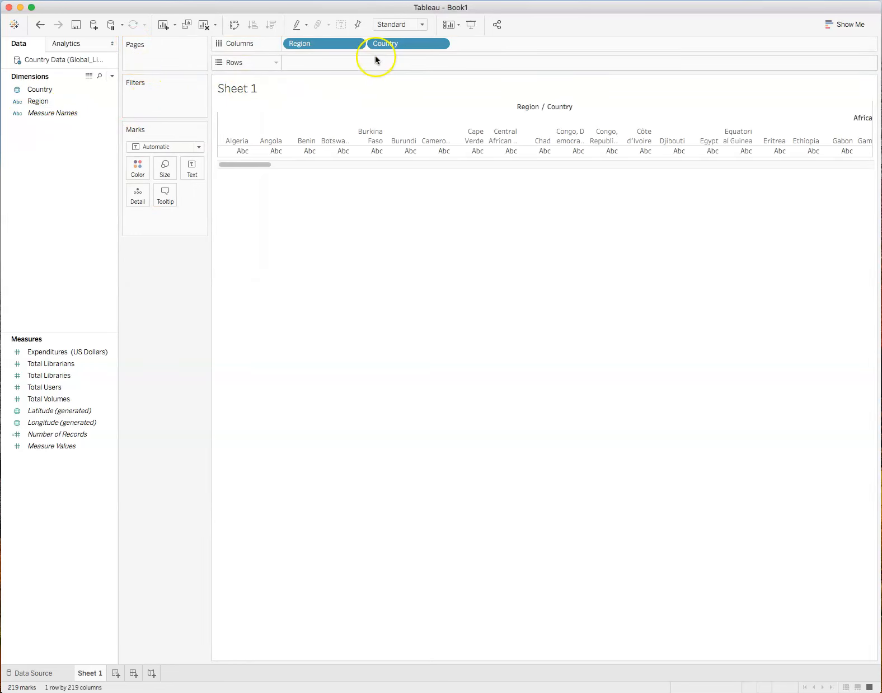
Step: Move Region and Country from Columns to Rows, keeping Region ahead of Country
drag(388, 42, 386, 64)
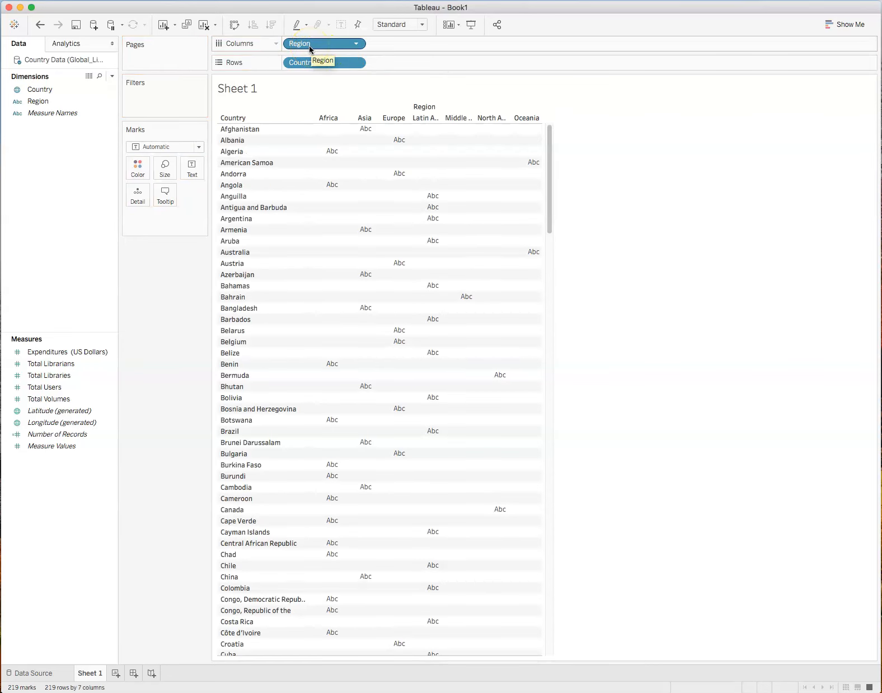
drag(309, 63, 406, 49)
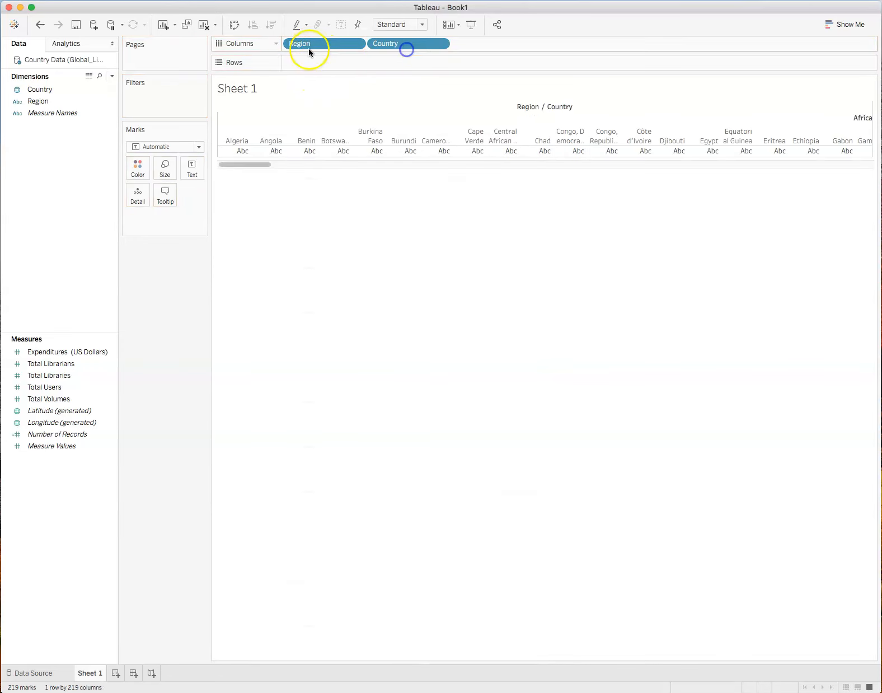
drag(295, 47, 402, 62)
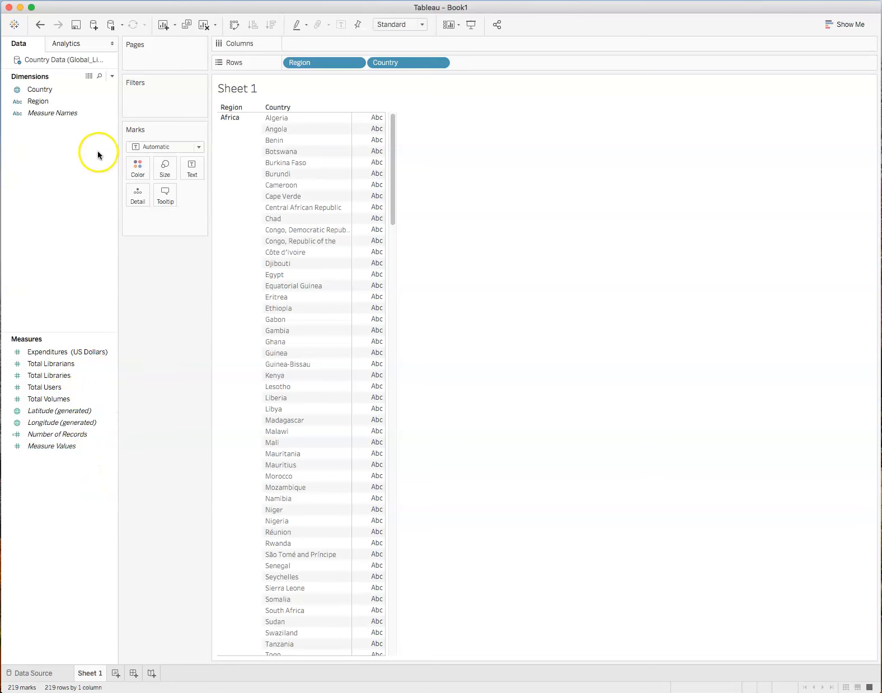
Step: Add Region to the worksheet's filters with all regions selected, and show its filter card
click(37, 109)
click(36, 105)
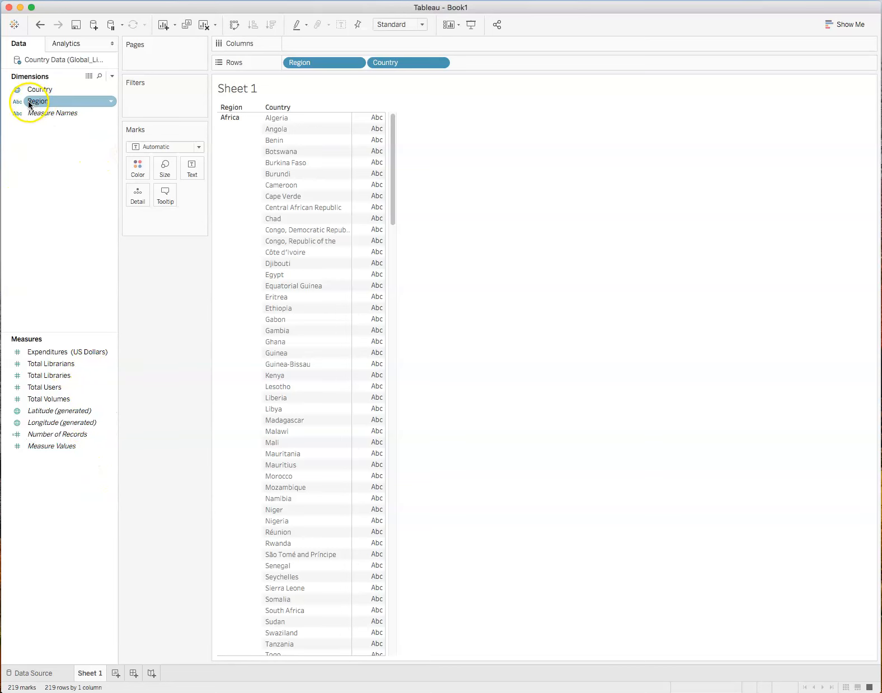
drag(36, 104, 133, 94)
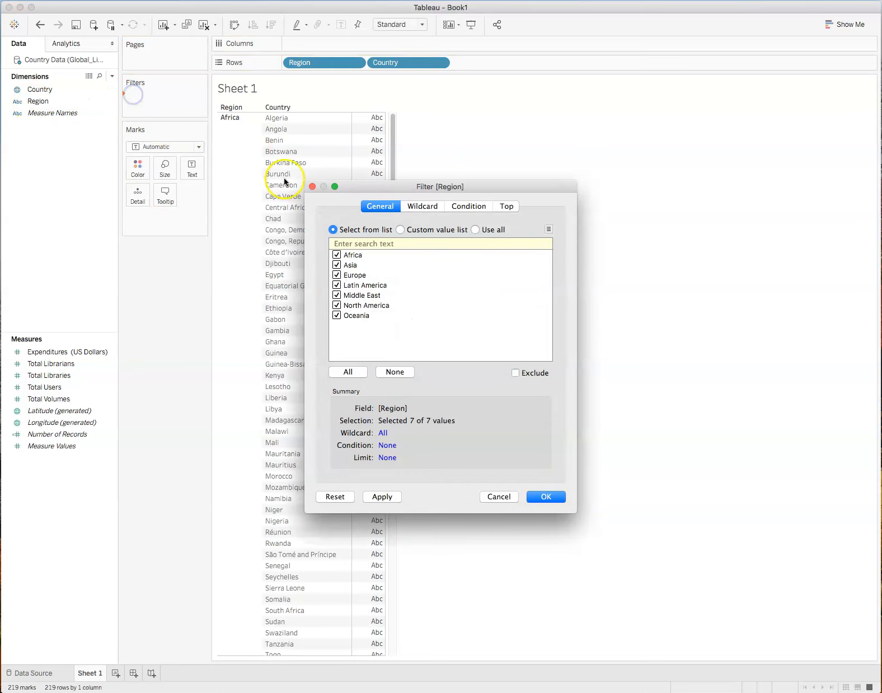
click(553, 496)
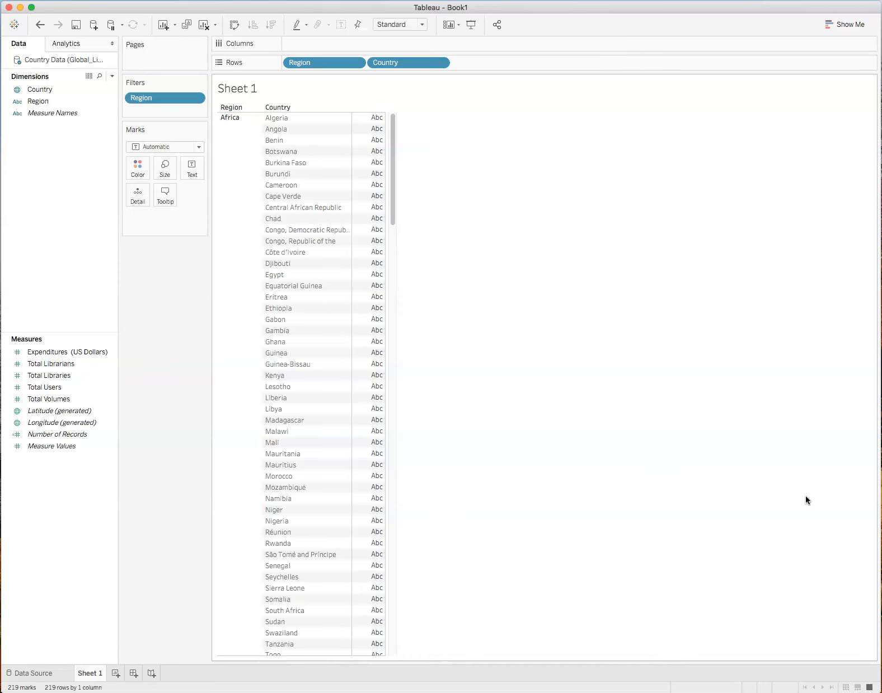
click(196, 99)
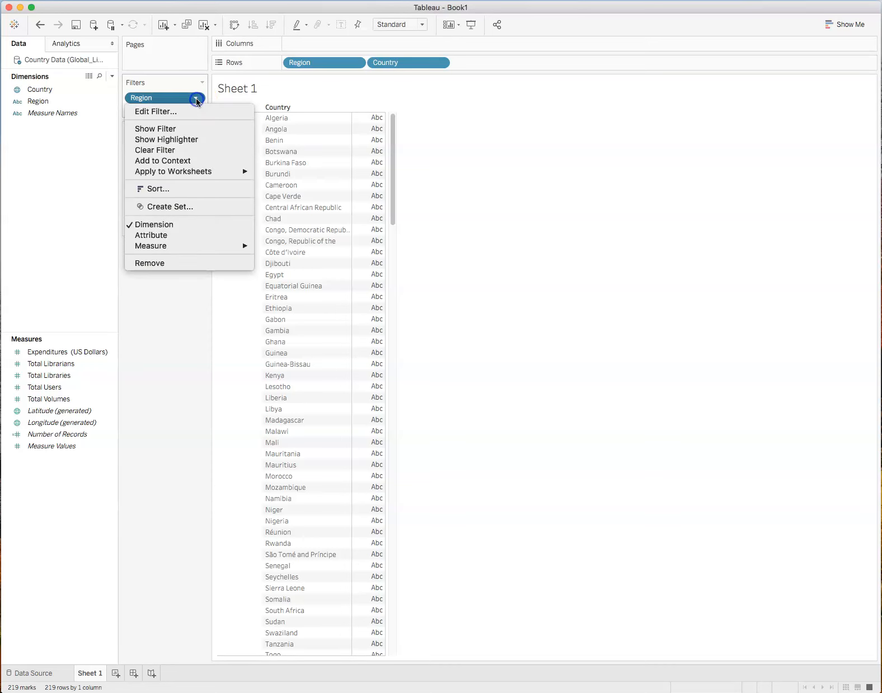
click(183, 131)
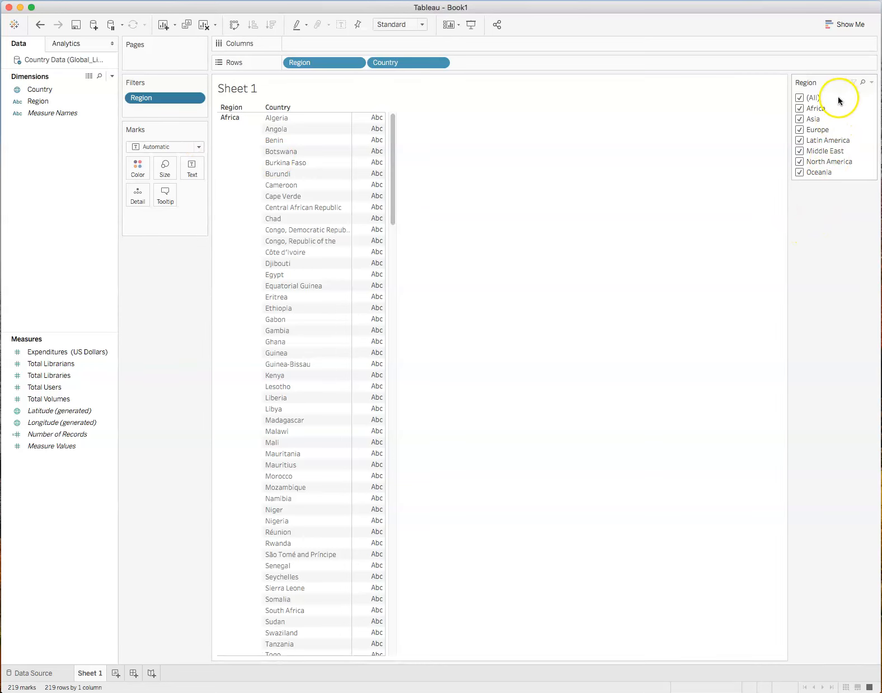
Step: Restrict the displayed Region filter to Middle East only, and restore the selection of all regions
click(799, 98)
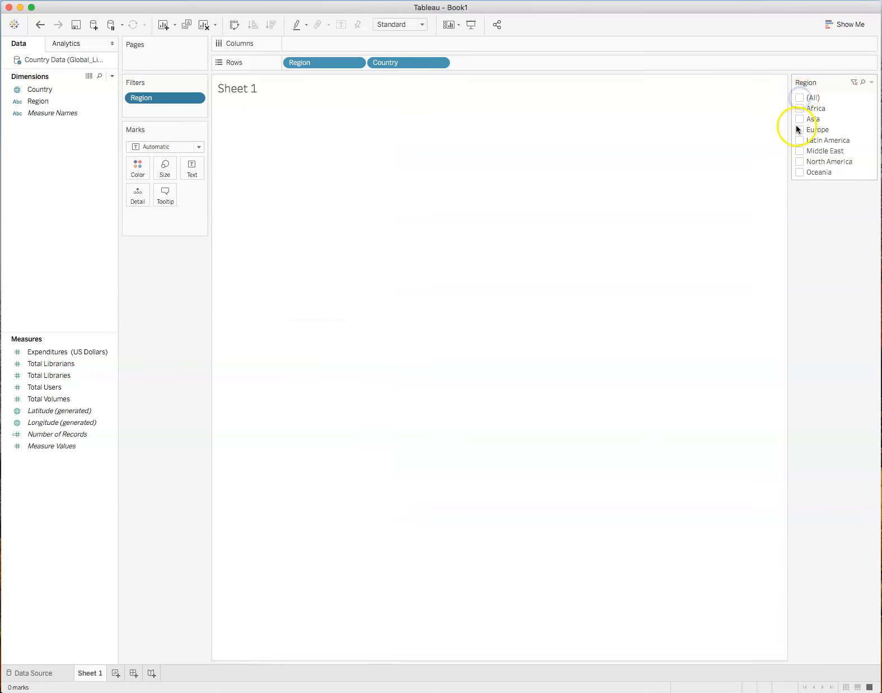
click(800, 98)
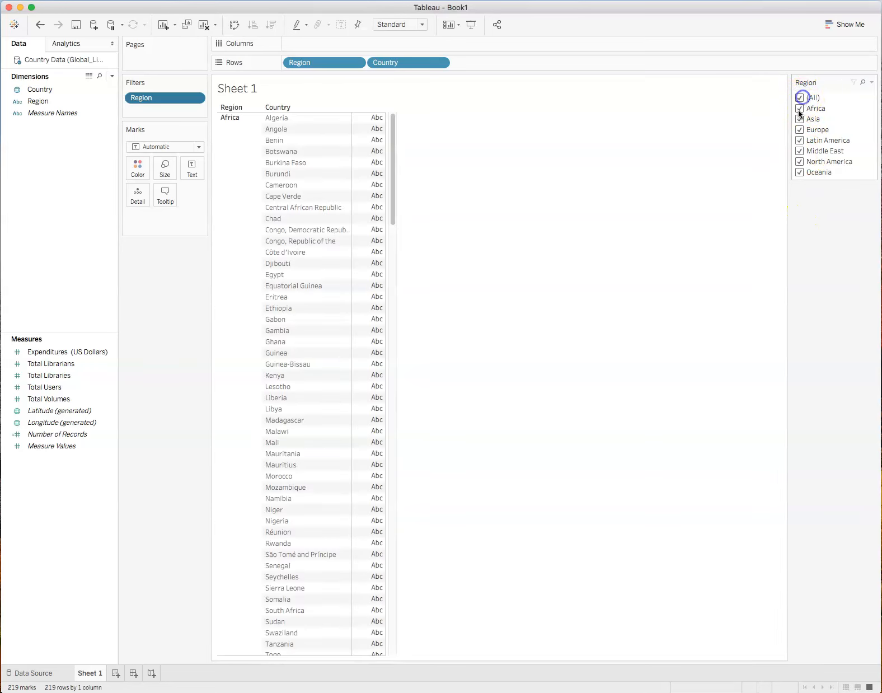
click(800, 97)
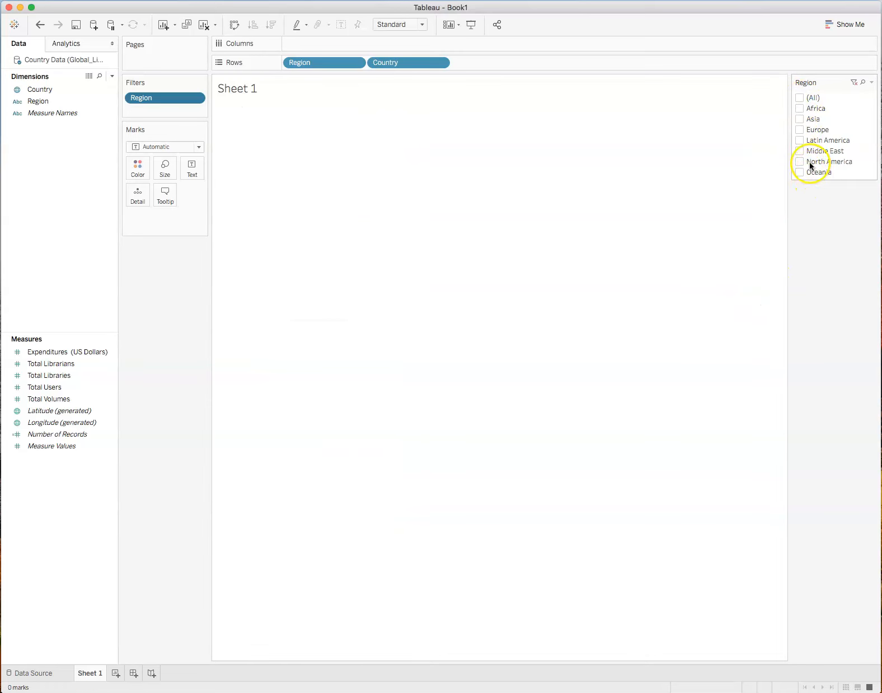
click(799, 152)
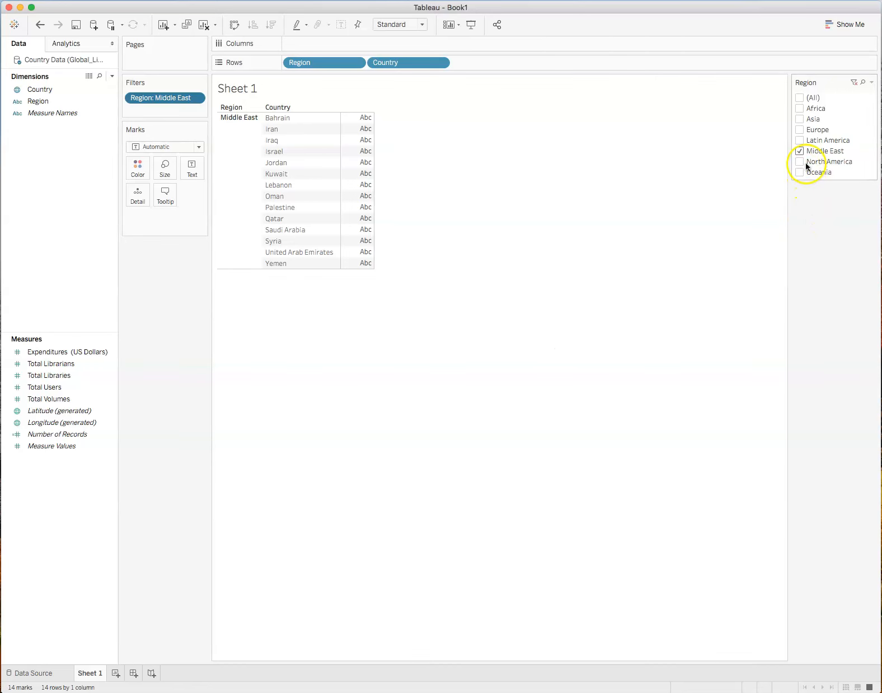
click(799, 98)
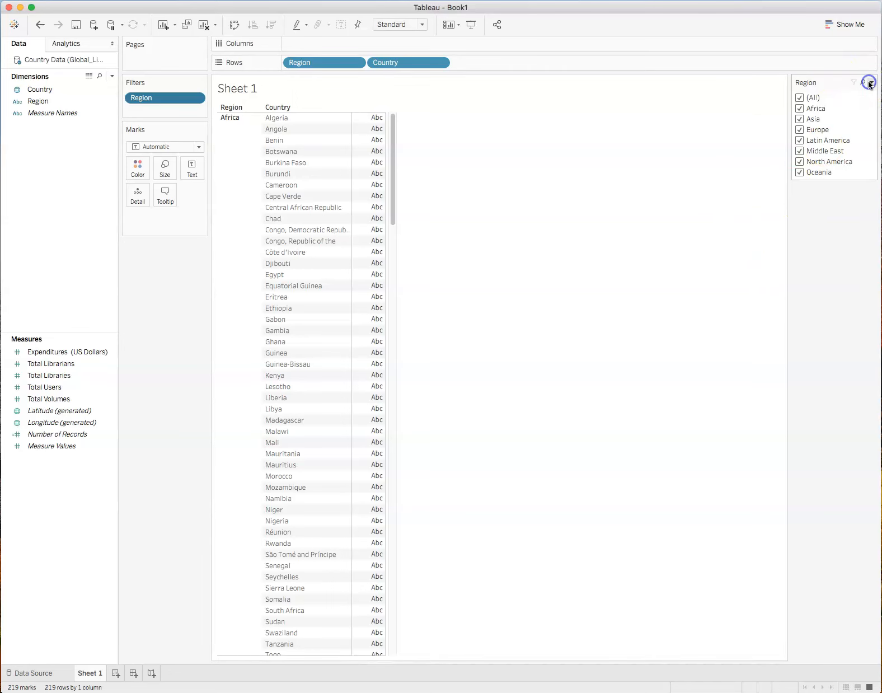
Step: Open the Region filter card's title for editing and cancel without changing it
click(871, 84)
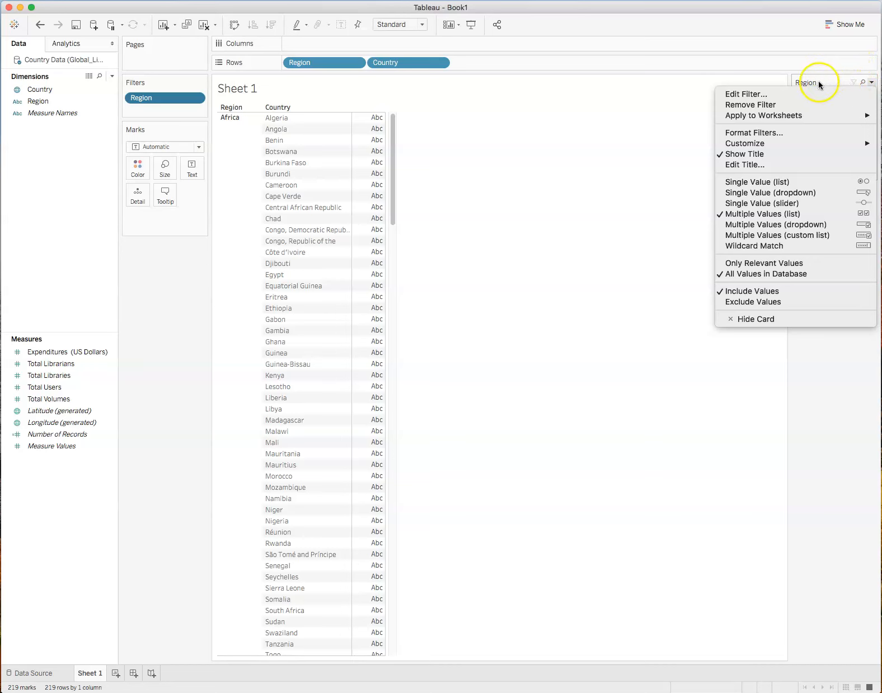
click(775, 165)
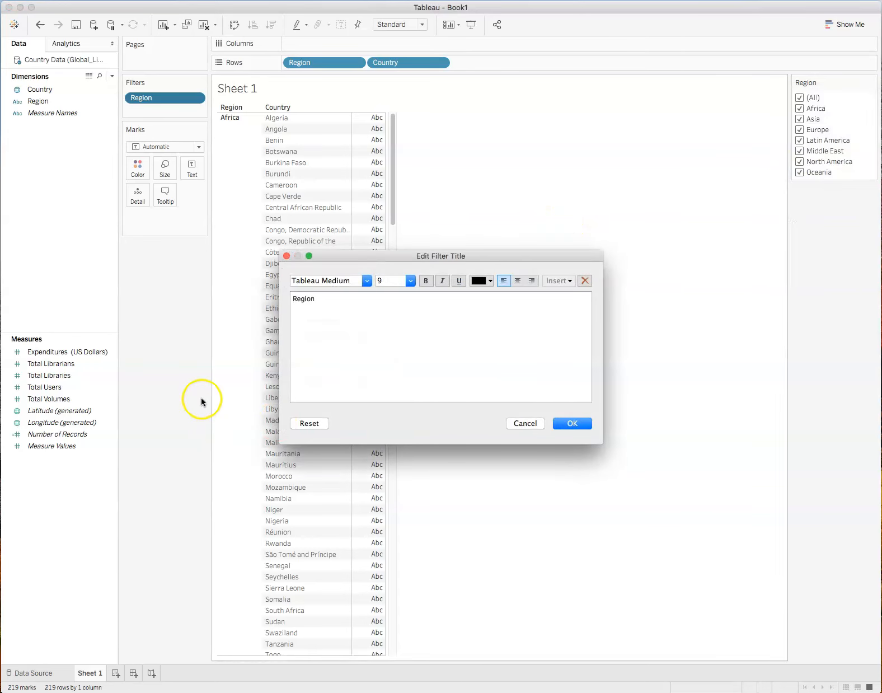
click(527, 424)
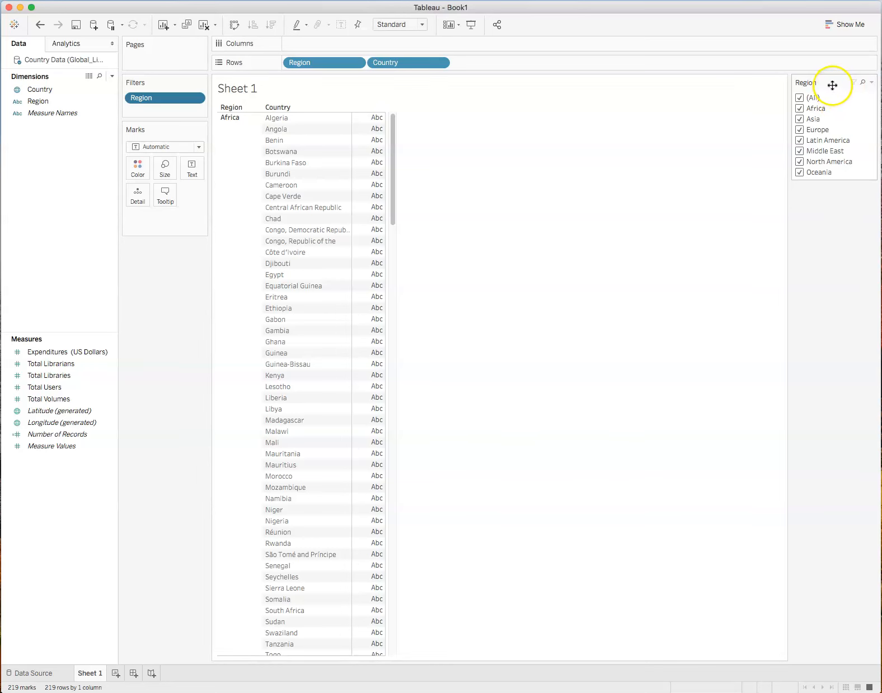
click(872, 83)
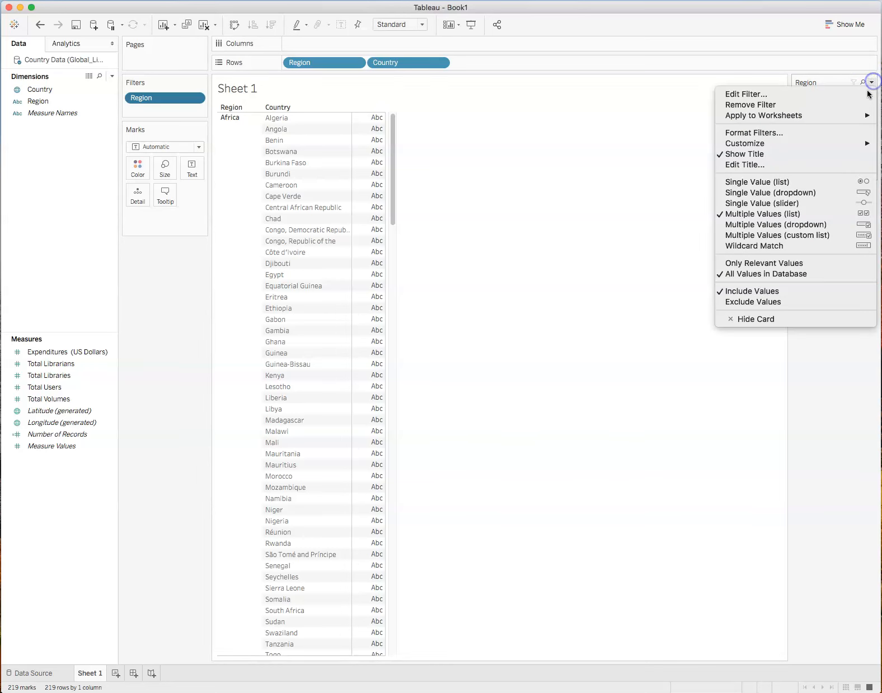
mouse_move(819, 141)
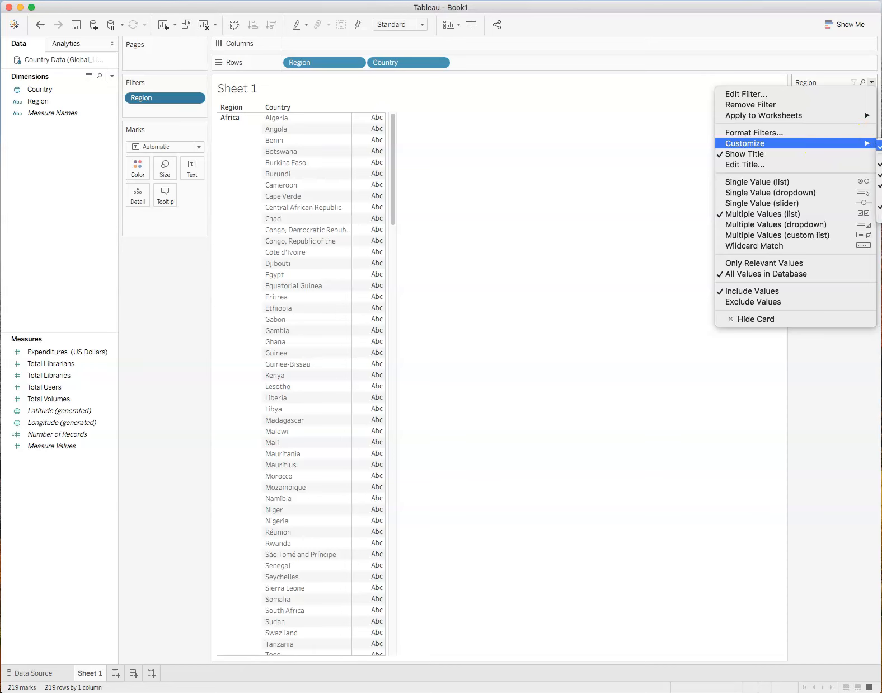
click(818, 417)
click(801, 97)
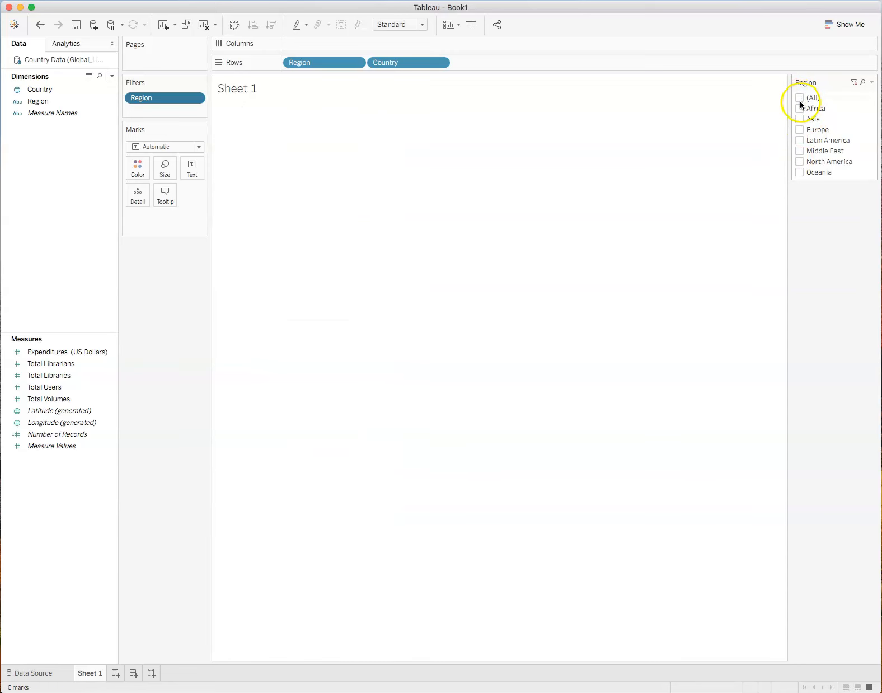
click(800, 100)
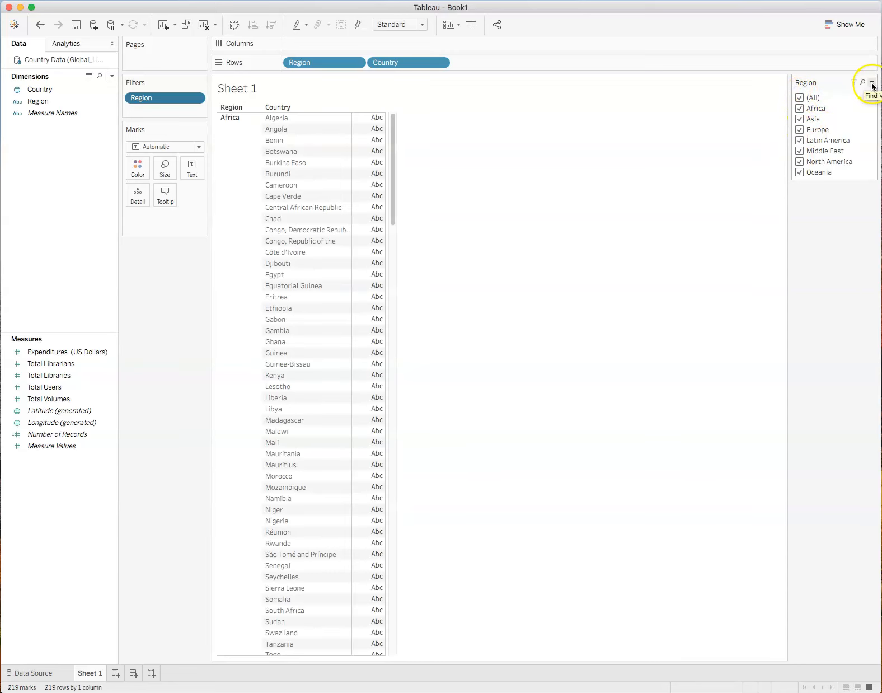
click(871, 83)
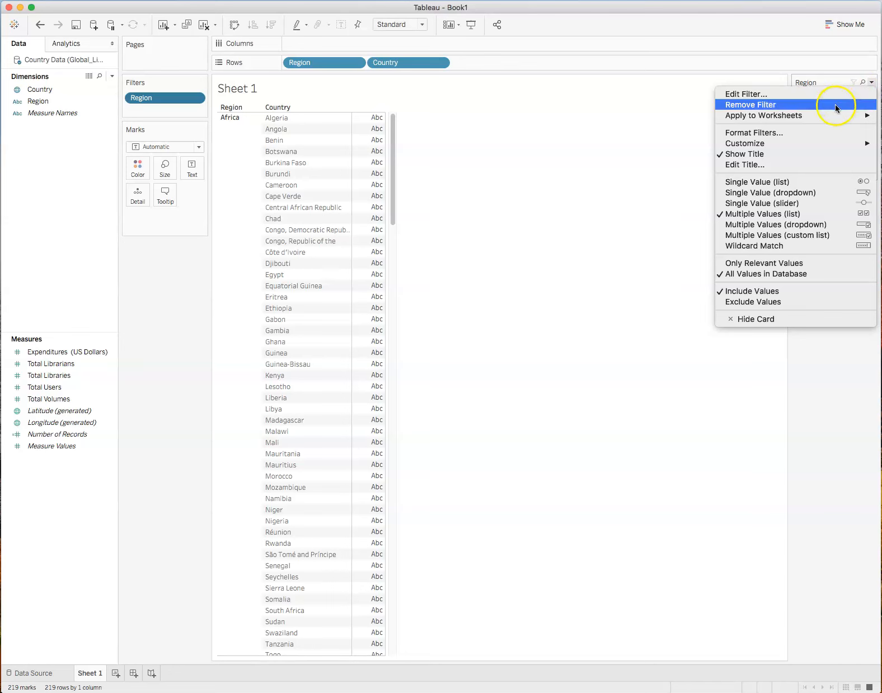
mouse_move(813, 145)
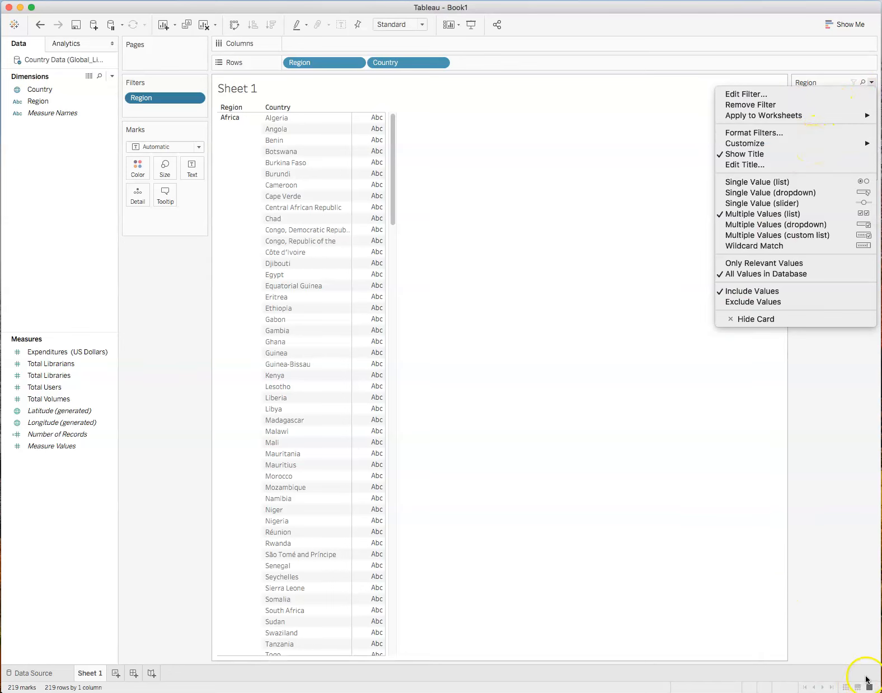
click(851, 525)
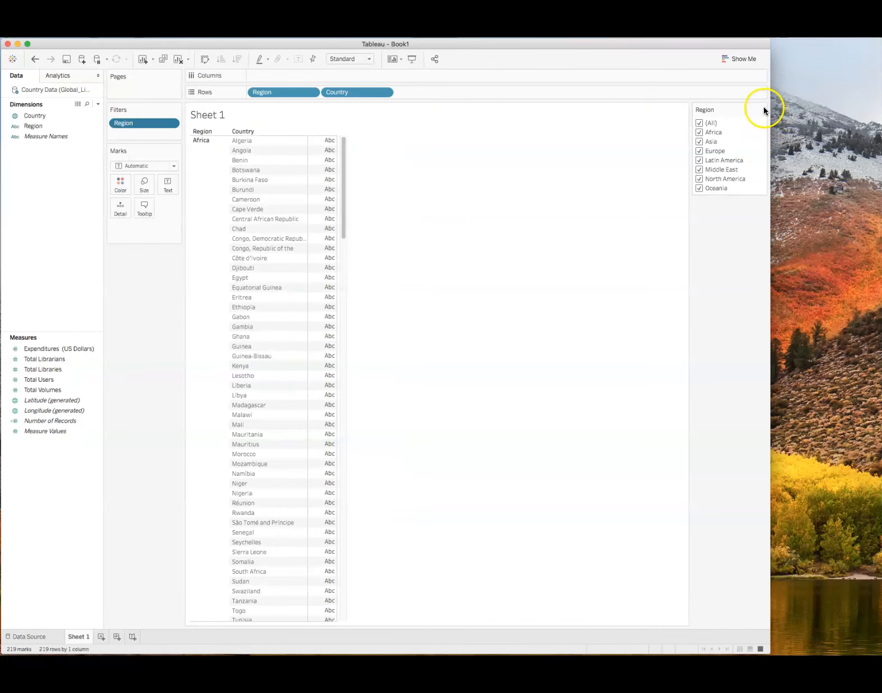
Step: Hide the "All" value on the Region filter card and show it again
click(761, 109)
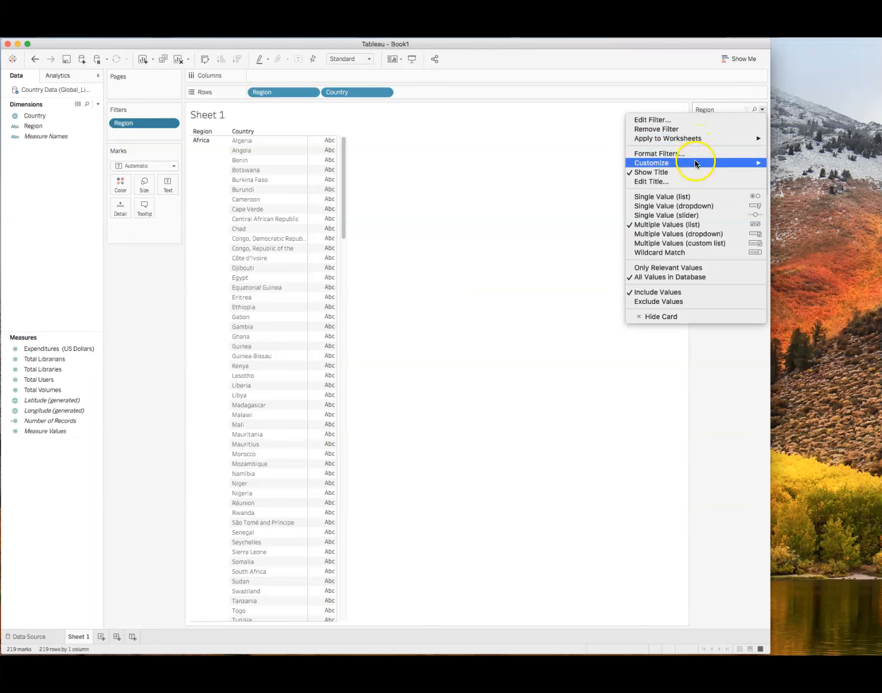
mouse_move(695, 164)
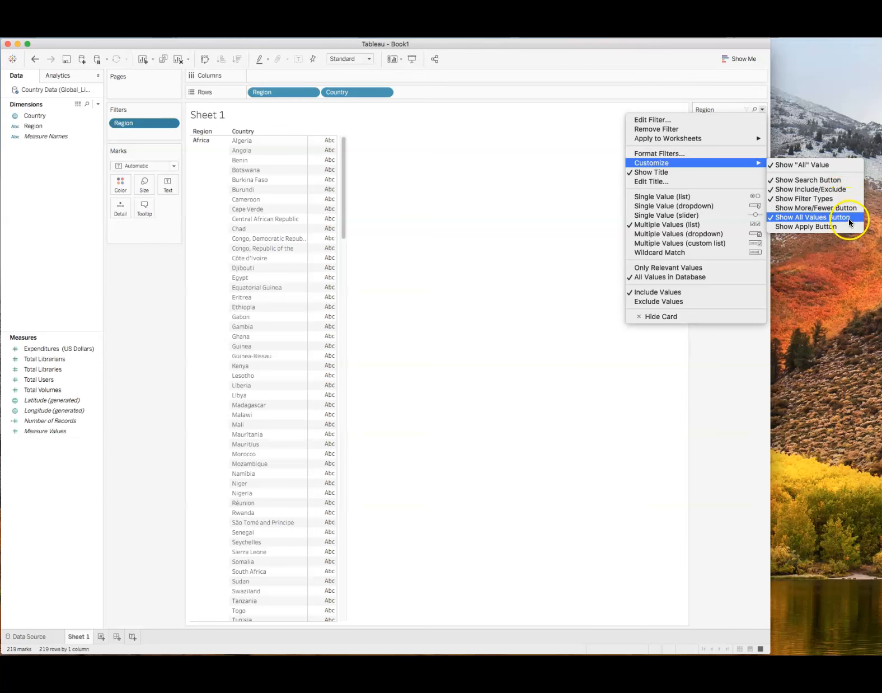
click(807, 164)
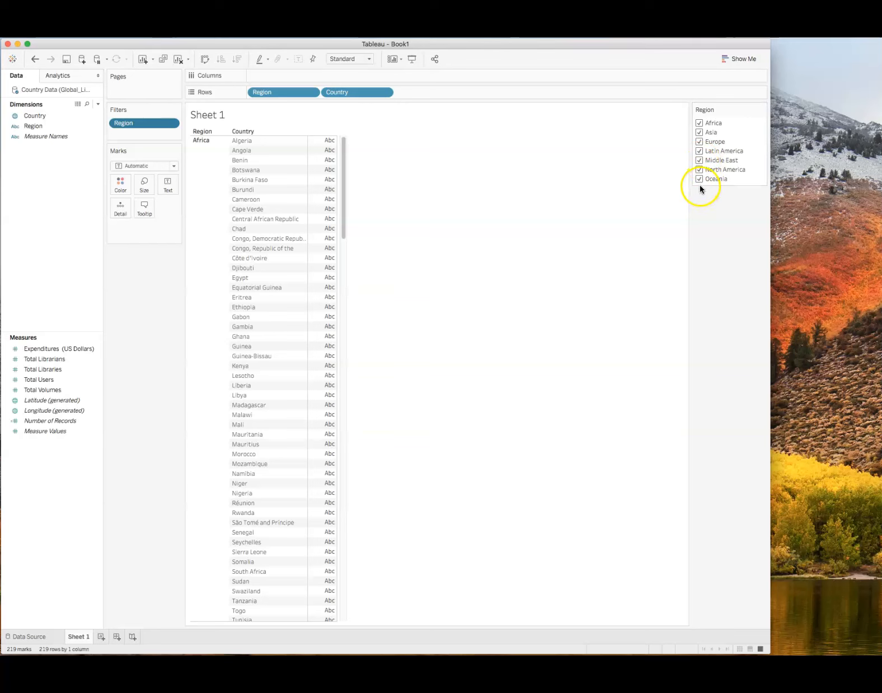
click(759, 112)
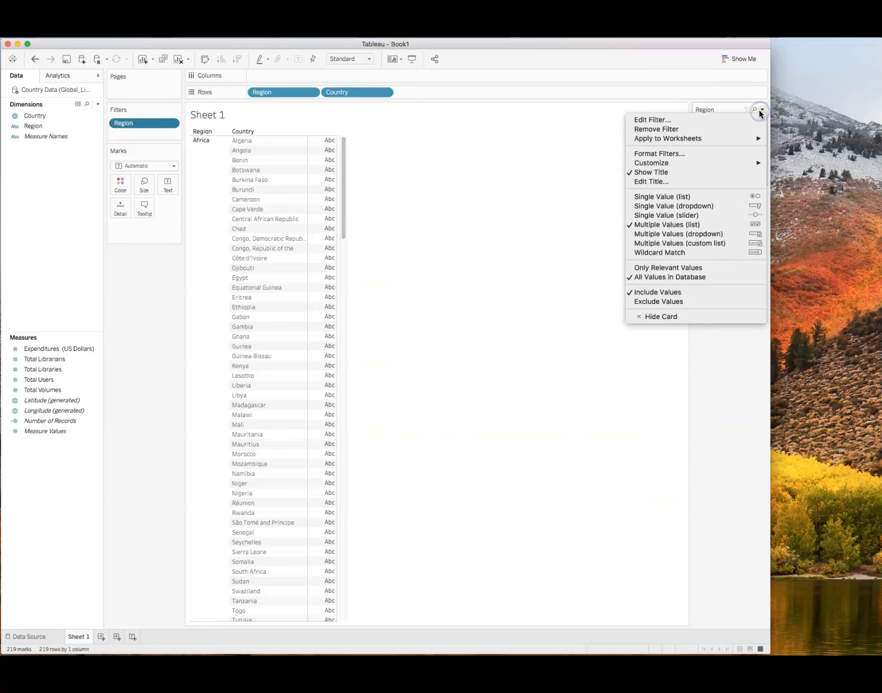
mouse_move(727, 163)
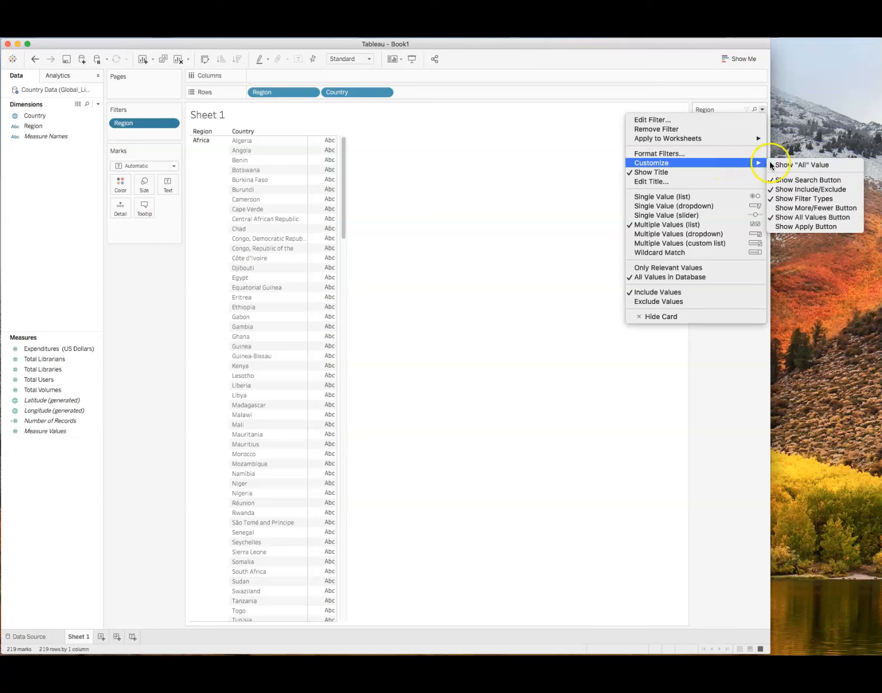
click(790, 162)
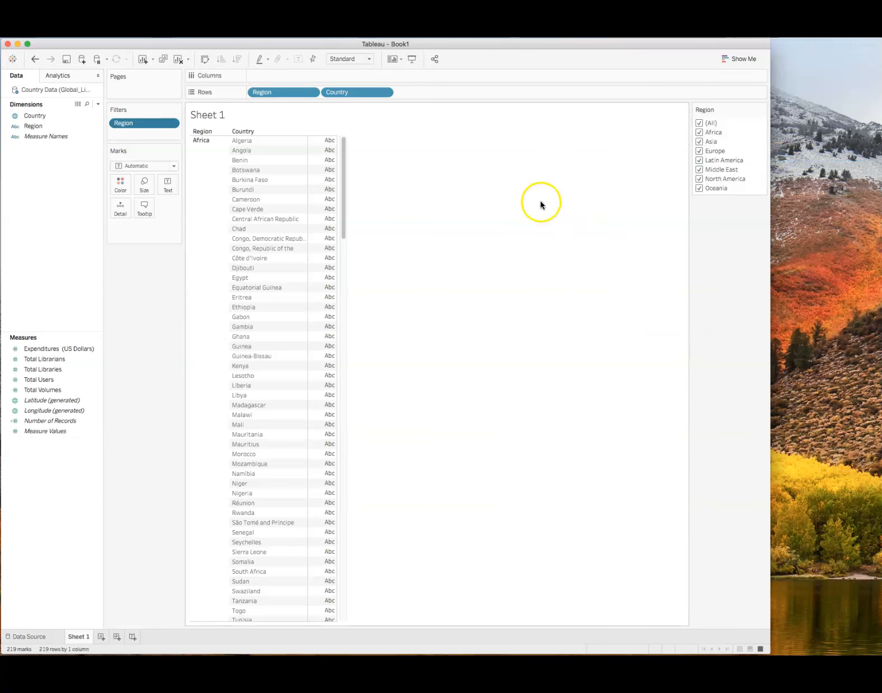
Step: Move the Region filter card so that it sits directly below the Marks card
click(726, 108)
mouse_move(726, 108)
mouse_down()
mouse_move(689, 112)
mouse_move(174, 296)
mouse_move(136, 282)
mouse_move(739, 91)
mouse_move(788, 108)
mouse_move(735, 122)
mouse_up()
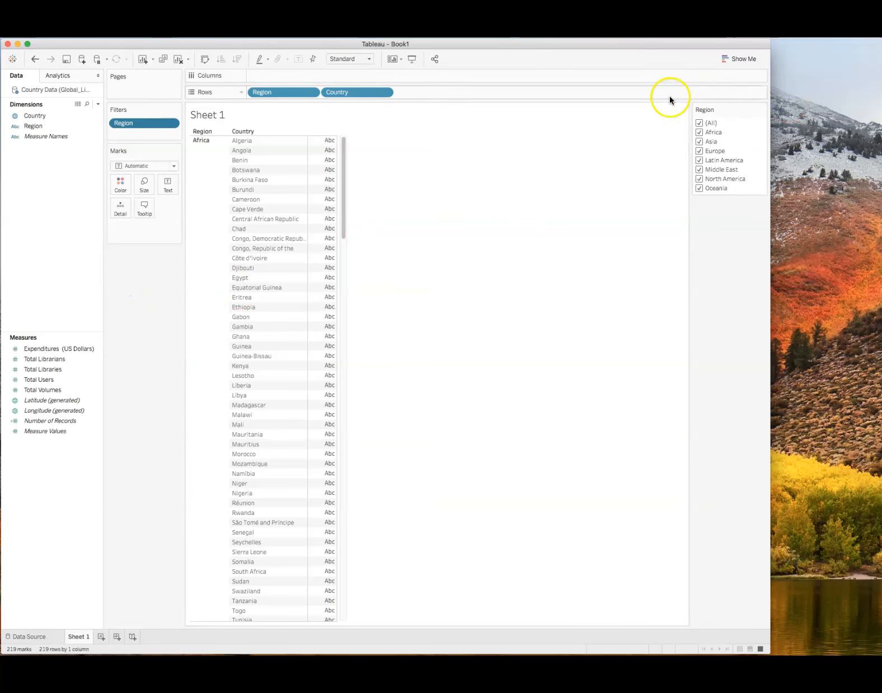
click(731, 106)
click(439, 169)
drag(439, 169, 155, 258)
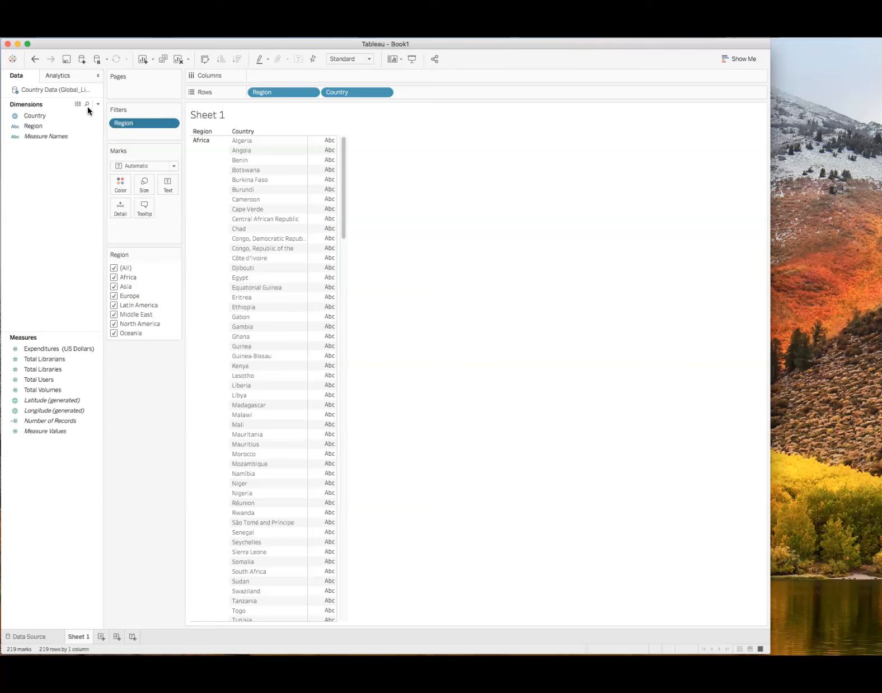
click(273, 240)
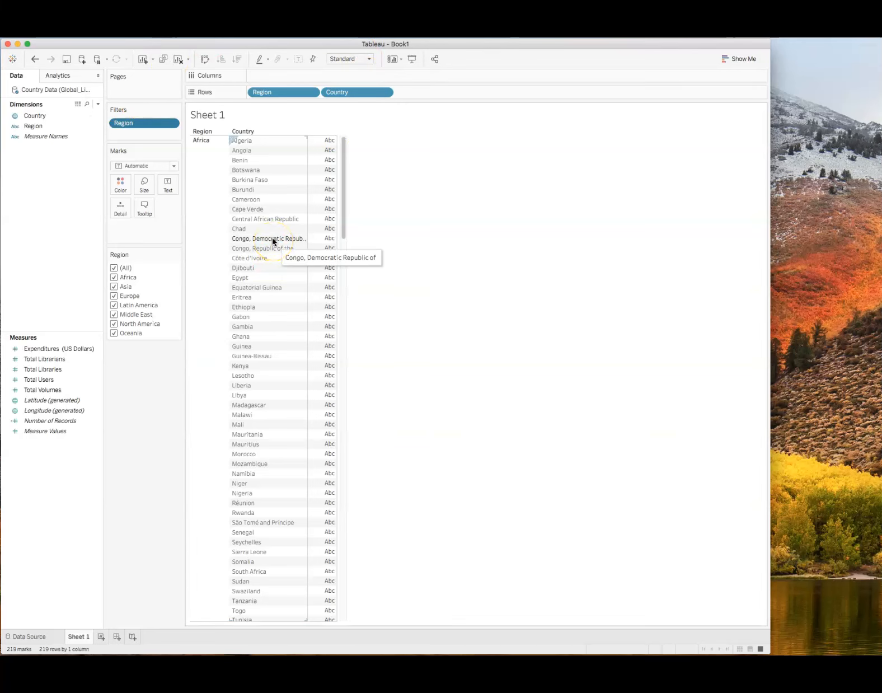
click(247, 249)
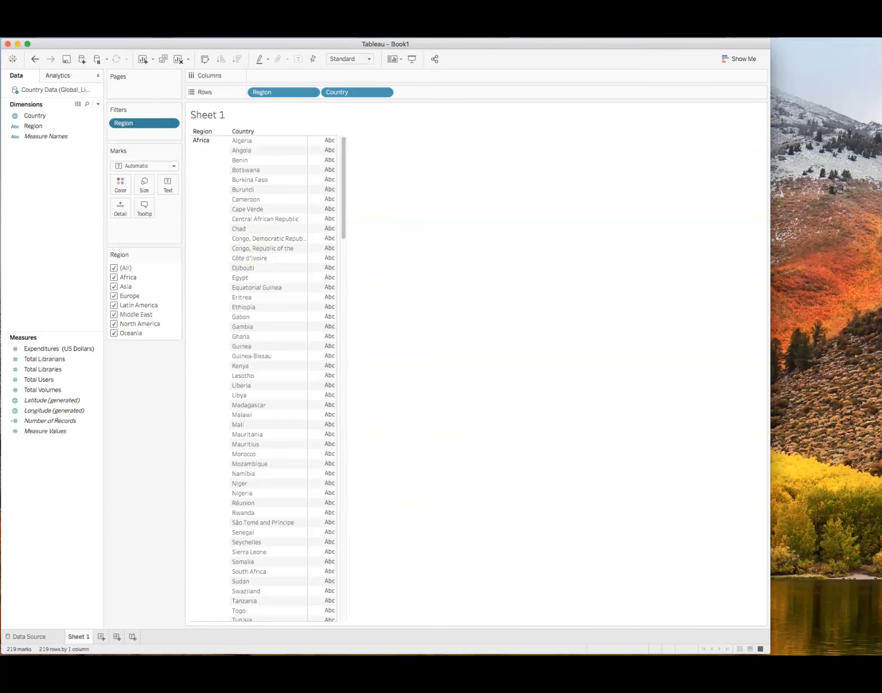
click(35, 468)
click(57, 412)
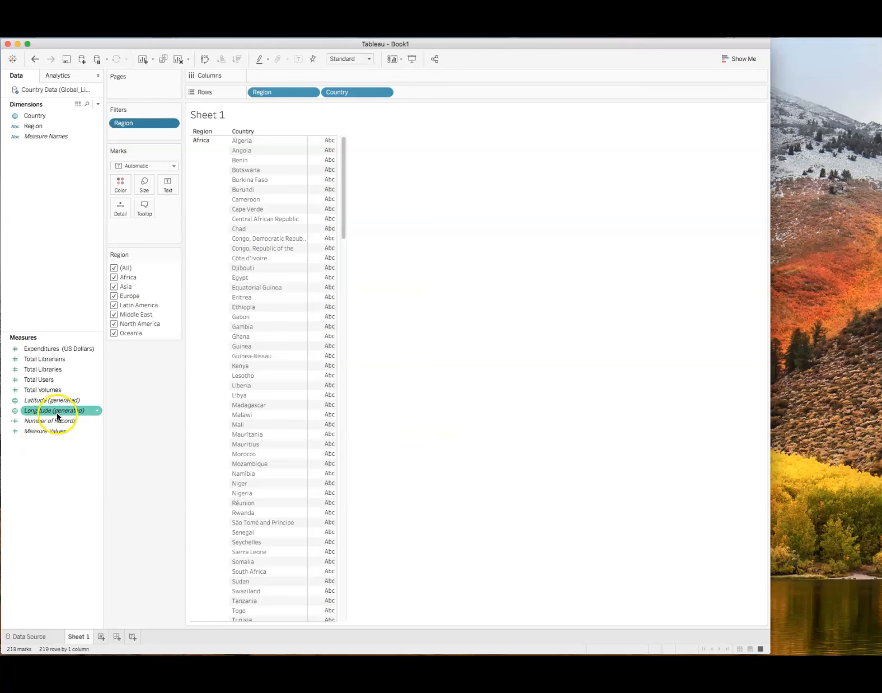
click(69, 403)
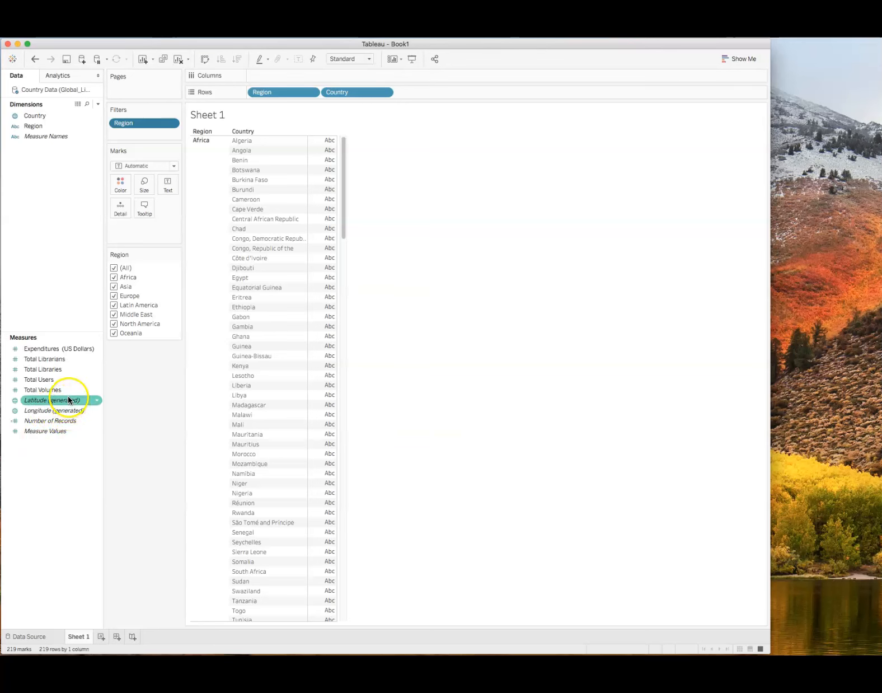
Step: Place the Total Volumes measure on Columns to chart its sum for each country, and review the bars down to Oceania
click(19, 391)
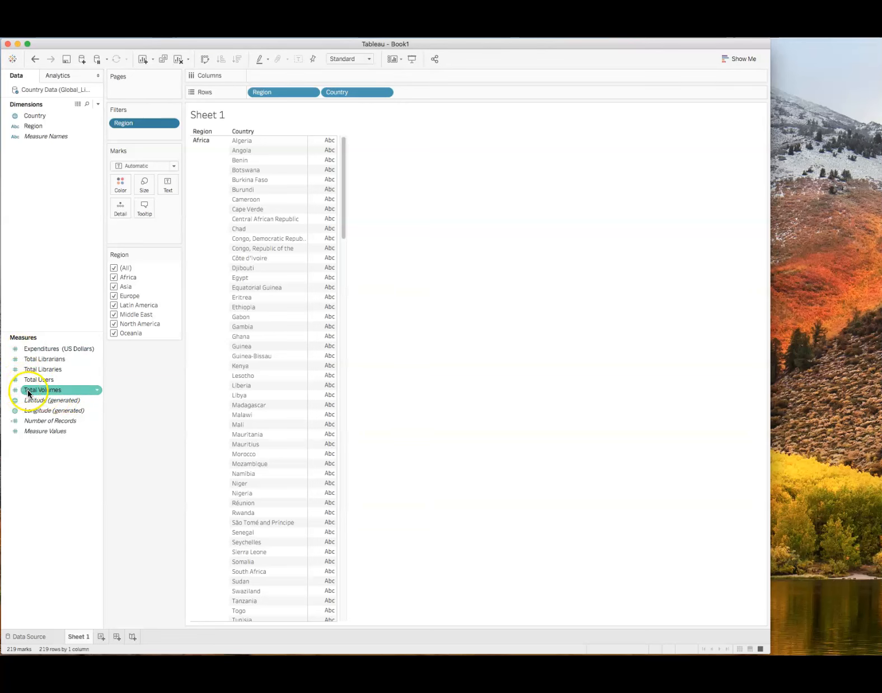
drag(27, 389, 271, 82)
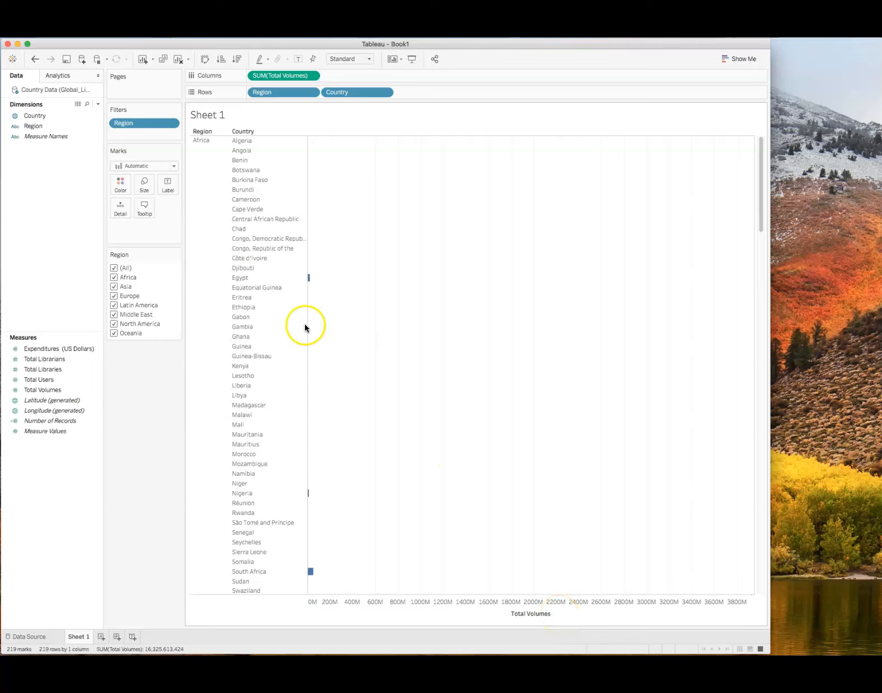
scroll(291, 326, down, 20)
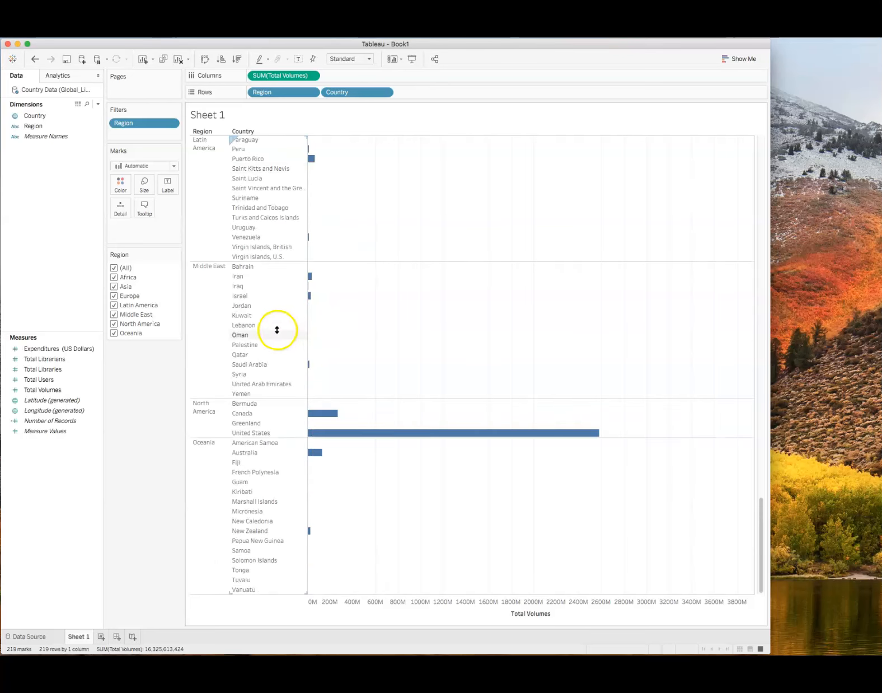
Step: Clear all values in the Region filter, keep only Africa selected, and review the African countries' bars
scroll(276, 328, up, 15)
scroll(252, 323, up, 3)
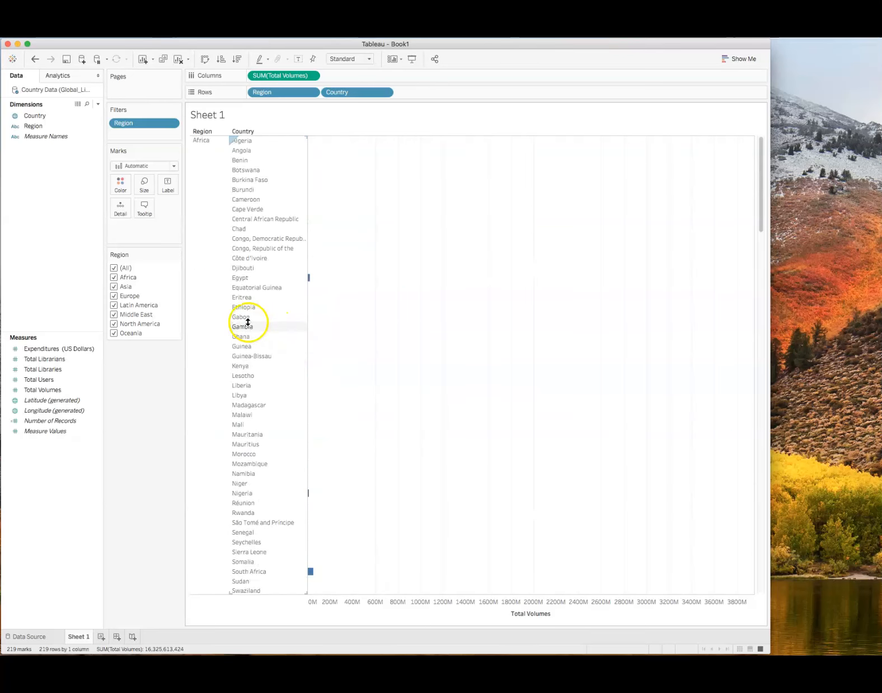
click(114, 268)
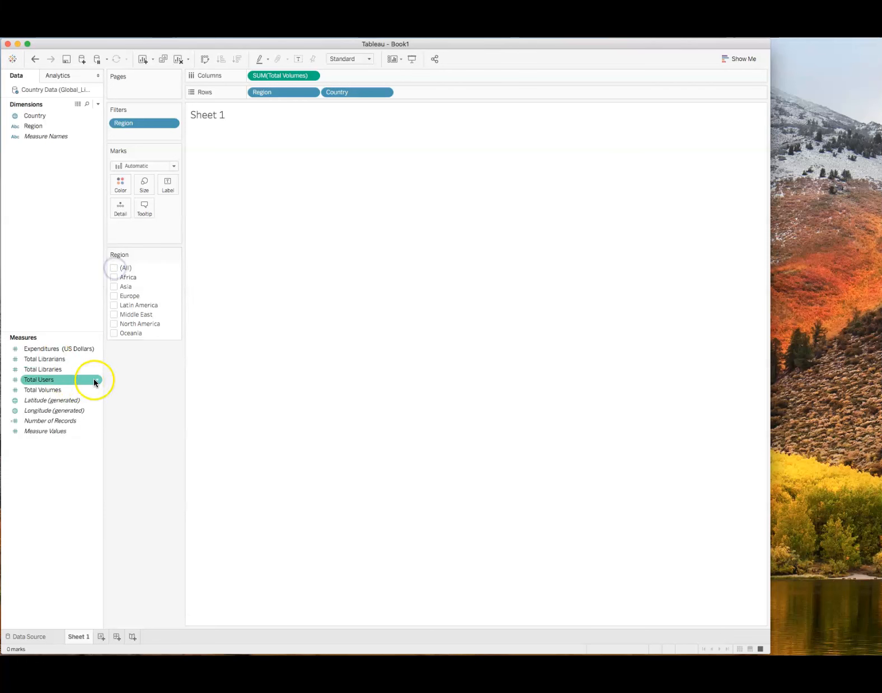
click(113, 278)
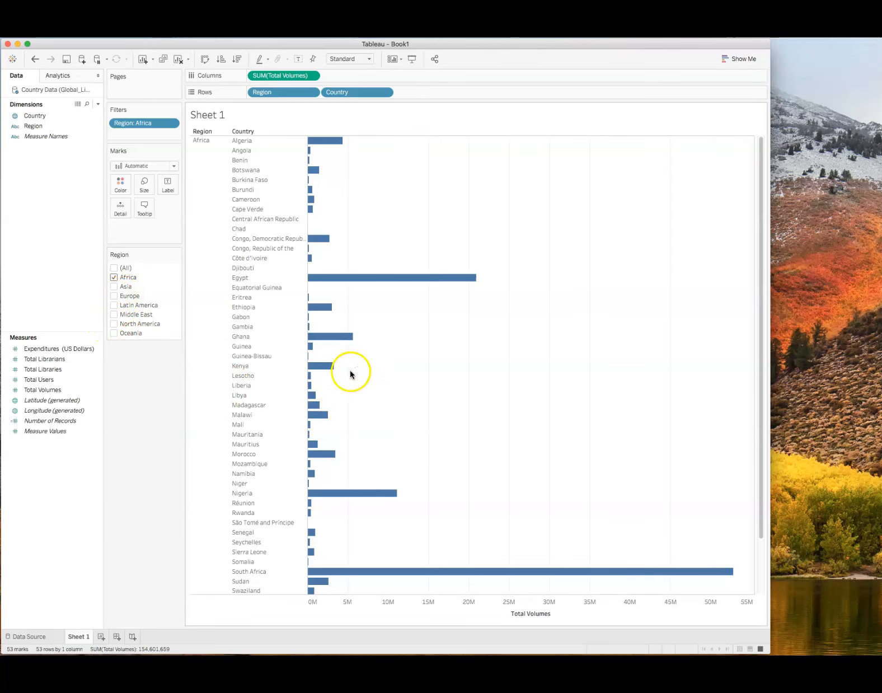
scroll(349, 370, down, 3)
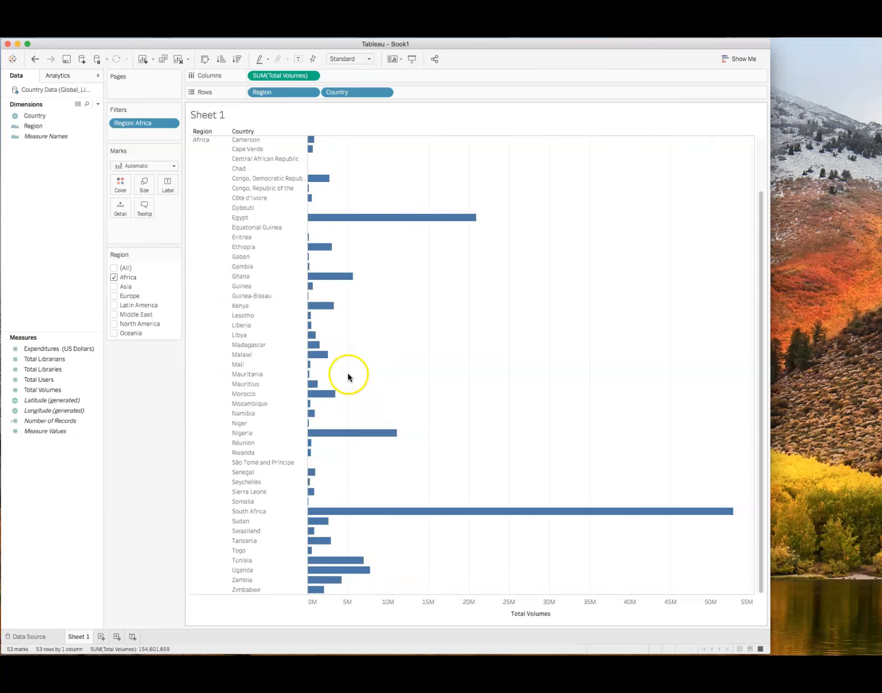
scroll(347, 377, up, 3)
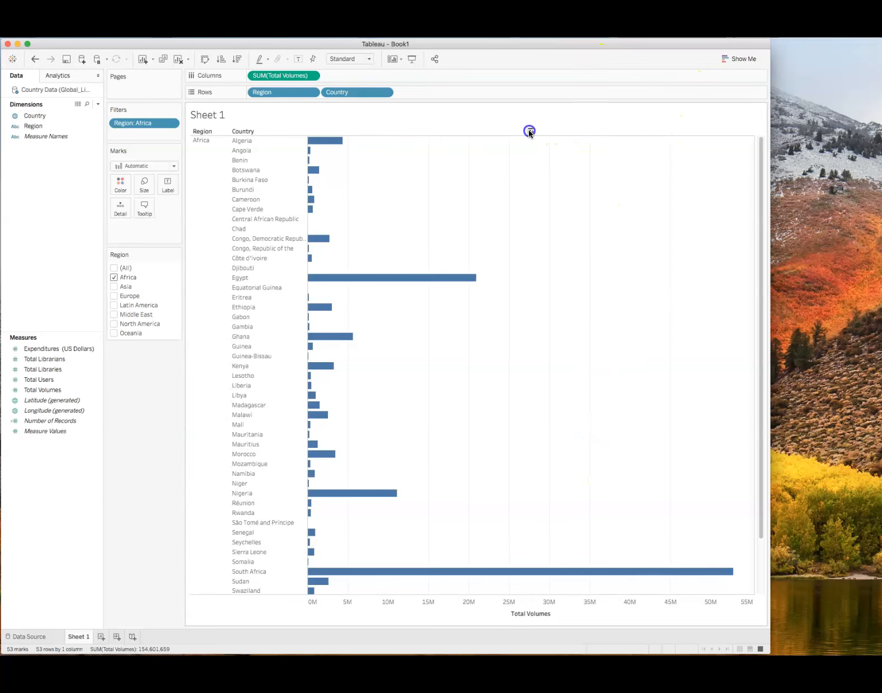
Step: Sort the African countries by Total Volumes in descending order and show value labels on the bars
click(530, 131)
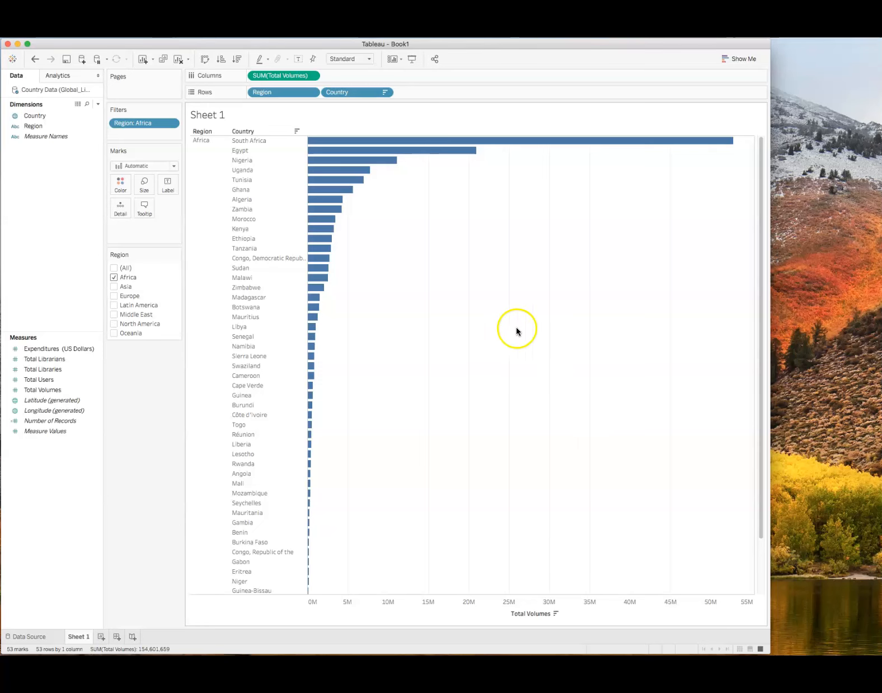
click(299, 60)
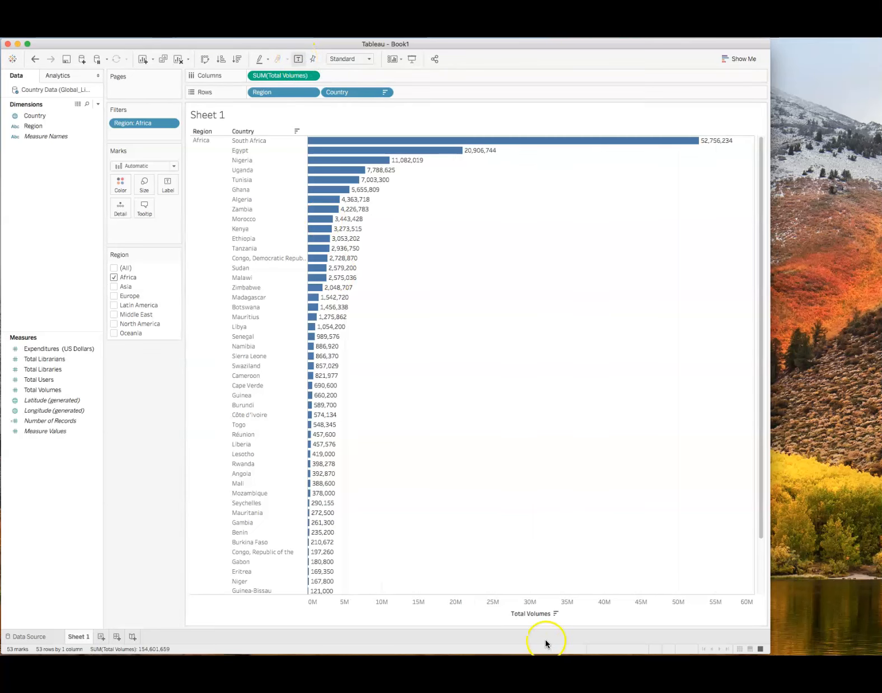
mouse_move(327, 553)
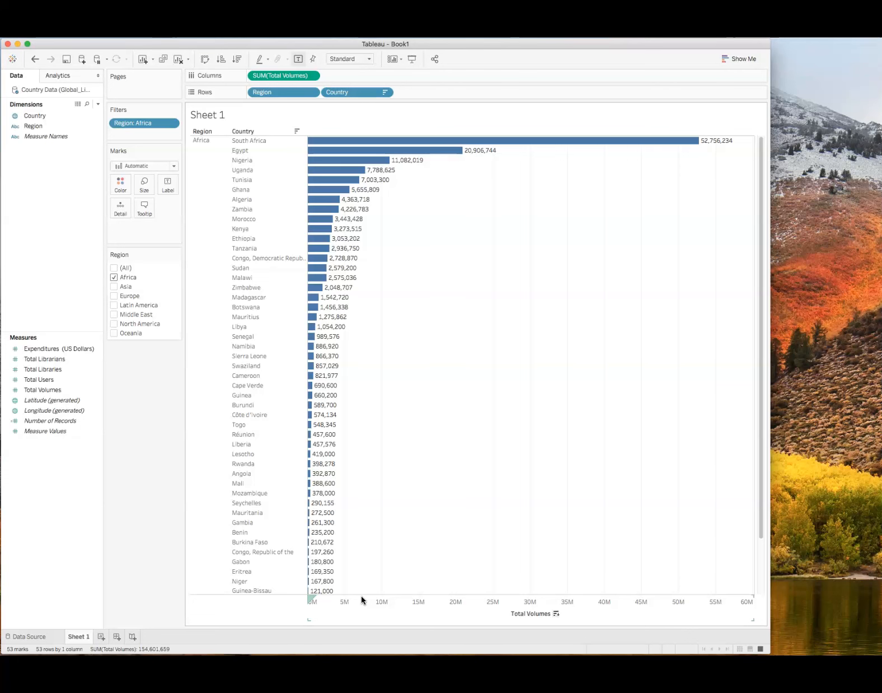
Step: Add Expenditures (US Dollars) to Columns beside Total Volumes and sort the countries by expenditures in descending order
click(21, 348)
click(35, 350)
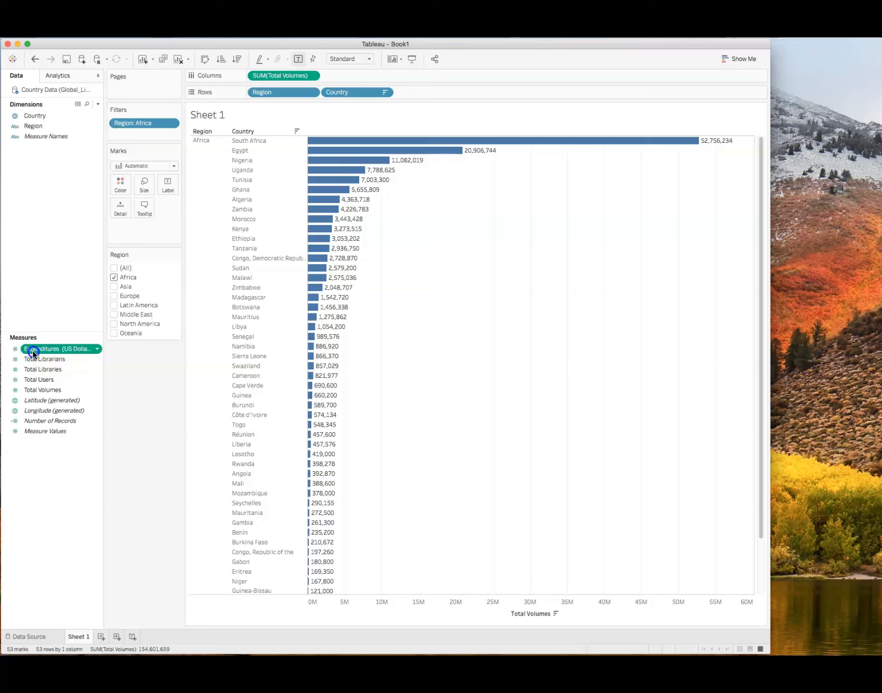
drag(32, 350, 410, 78)
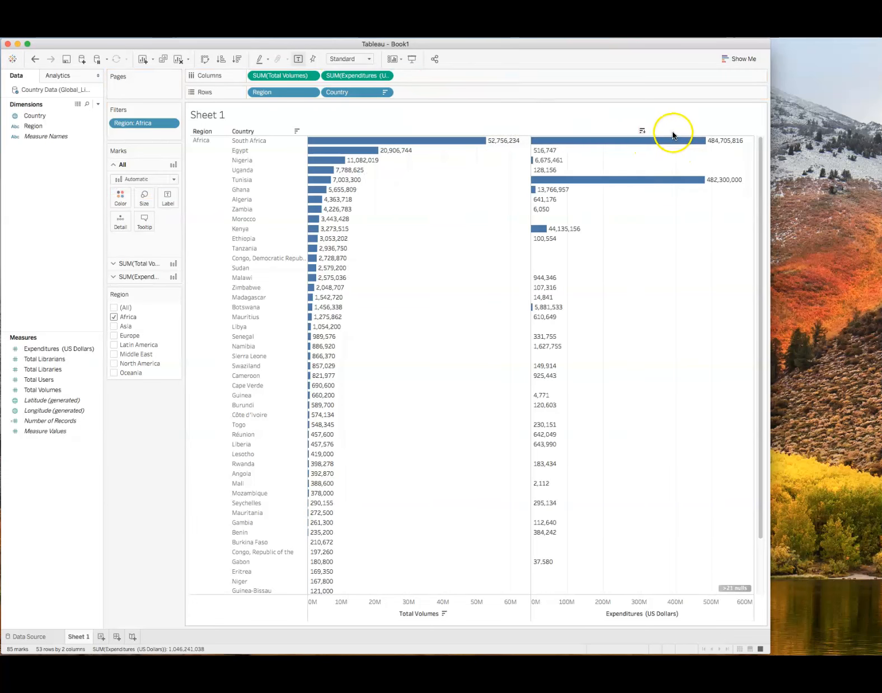
click(642, 130)
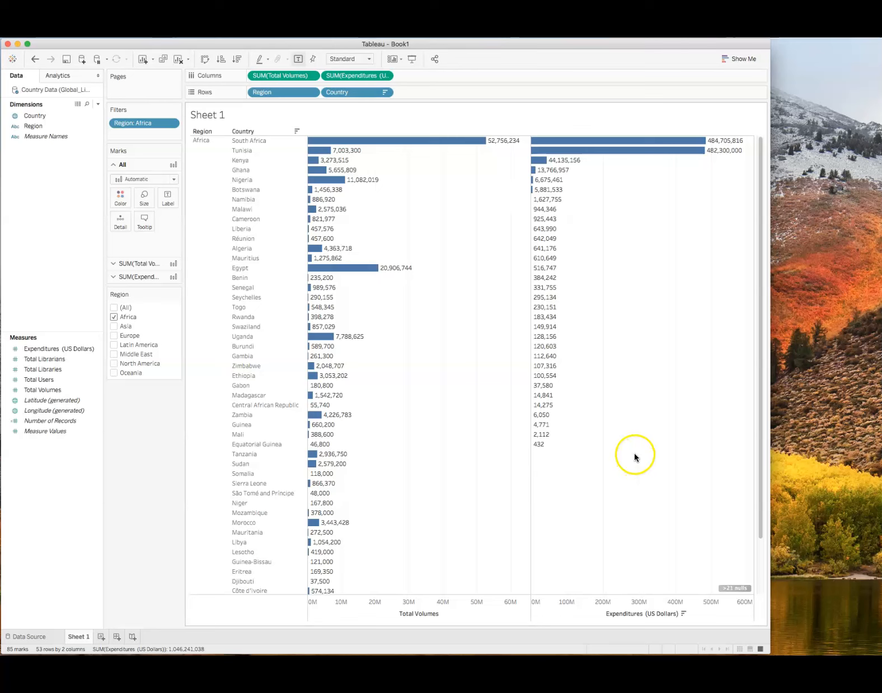
Step: Compare volumes and expenditures for individual countries, and sort the countries by Total Volumes in descending order
mouse_move(336, 156)
mouse_move(576, 155)
mouse_move(339, 183)
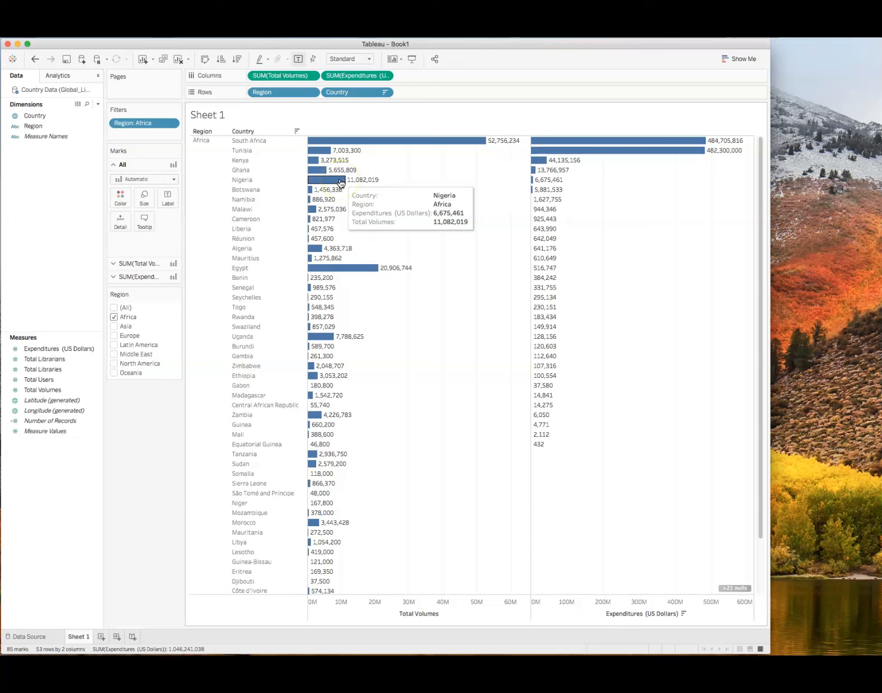
mouse_move(330, 417)
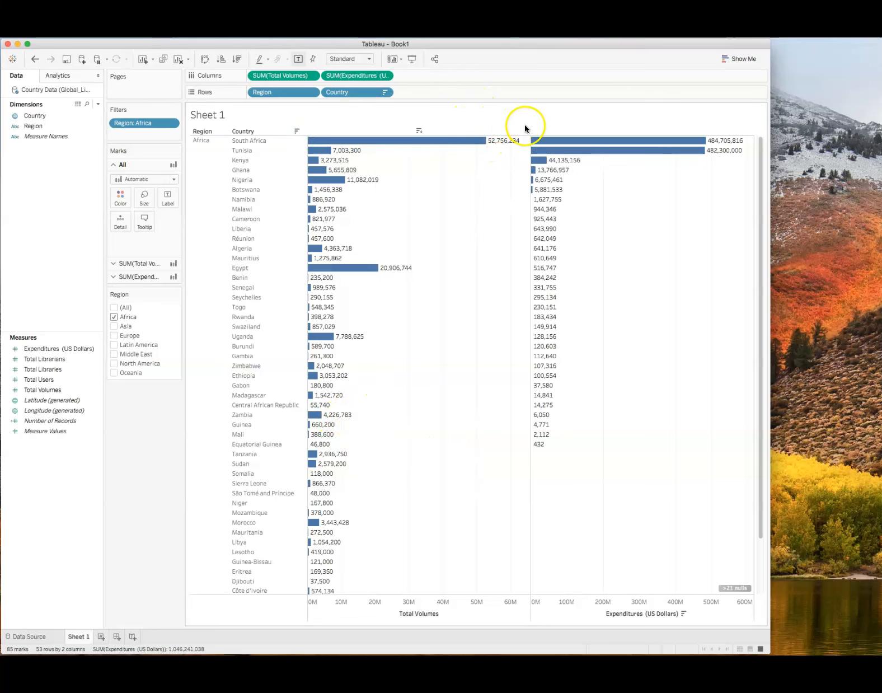
click(418, 130)
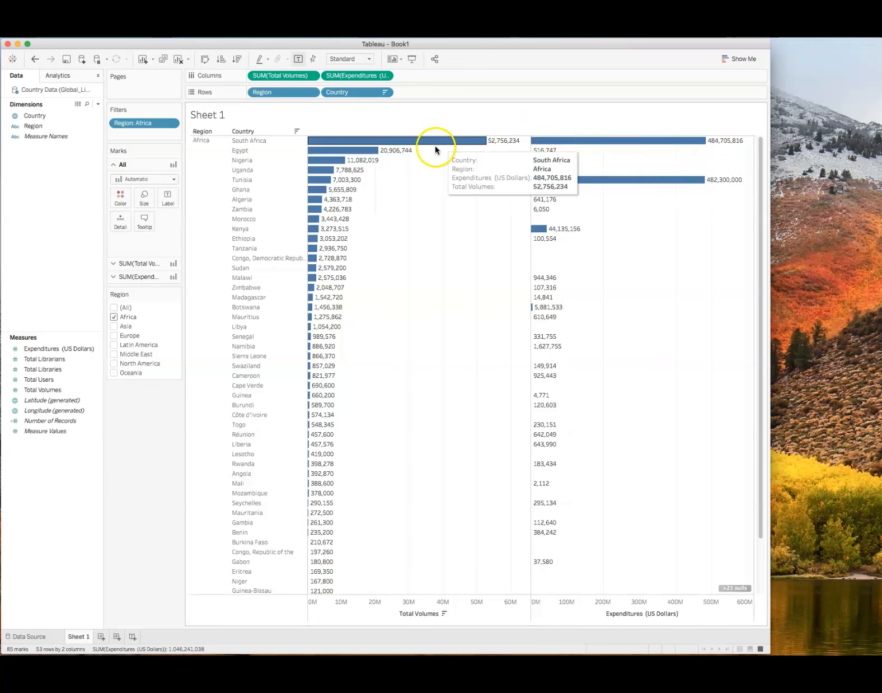
mouse_move(435, 148)
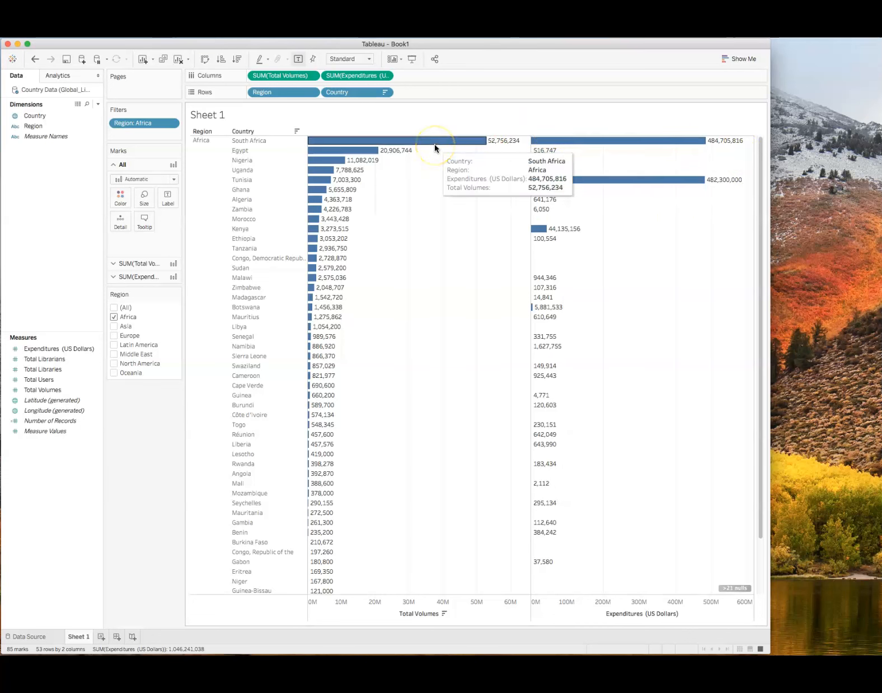
mouse_move(610, 149)
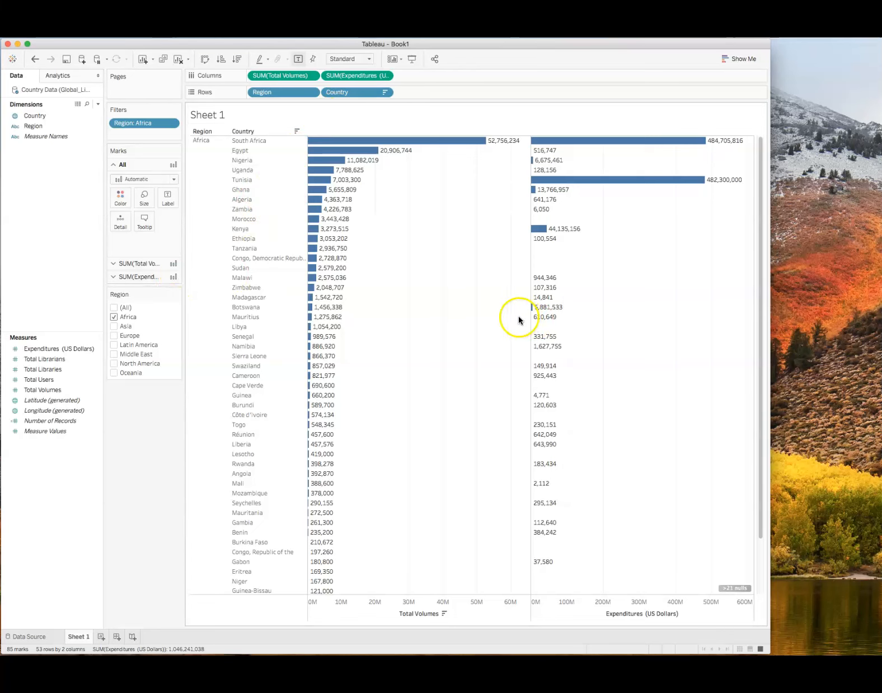
Step: Remove both Expenditures (US Dollars) and Total Volumes from Columns
click(345, 75)
drag(344, 75, 130, 443)
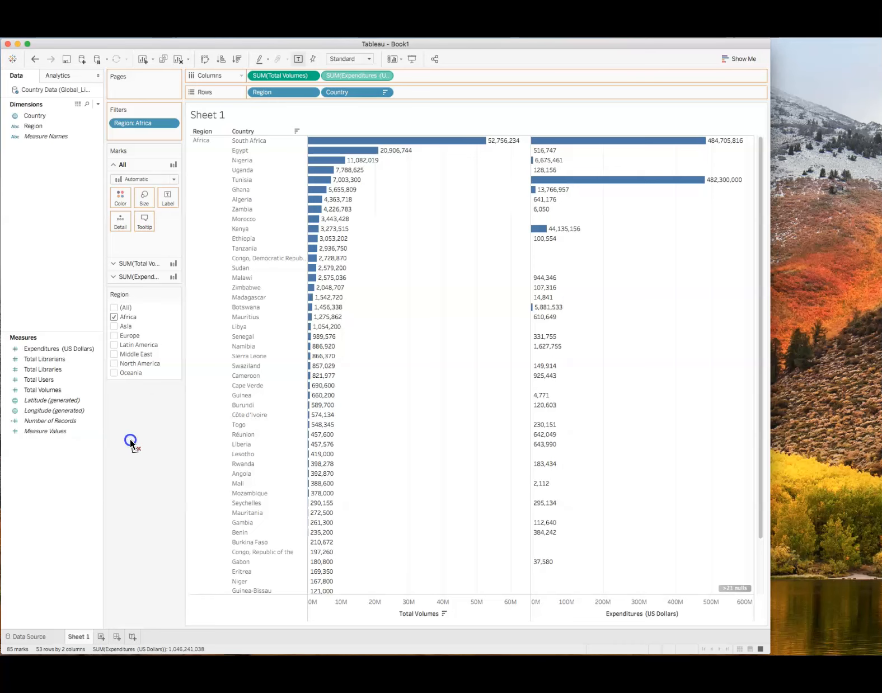
mouse_move(280, 75)
mouse_down()
mouse_move(279, 63)
mouse_move(134, 264)
mouse_move(141, 397)
mouse_up()
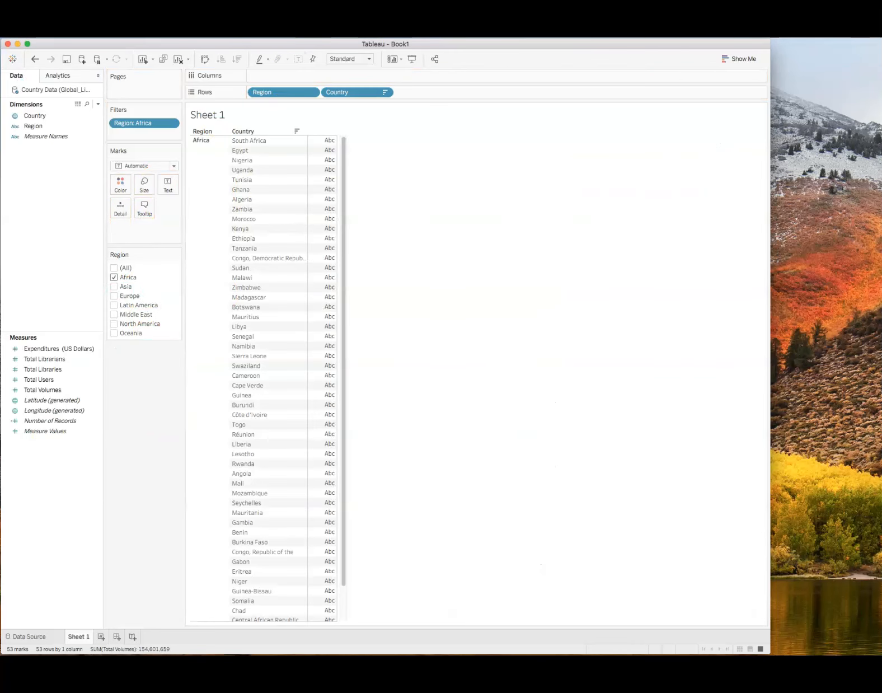
Step: Place the Total Libraries measure on Columns and sort the African countries by it in descending order
click(57, 360)
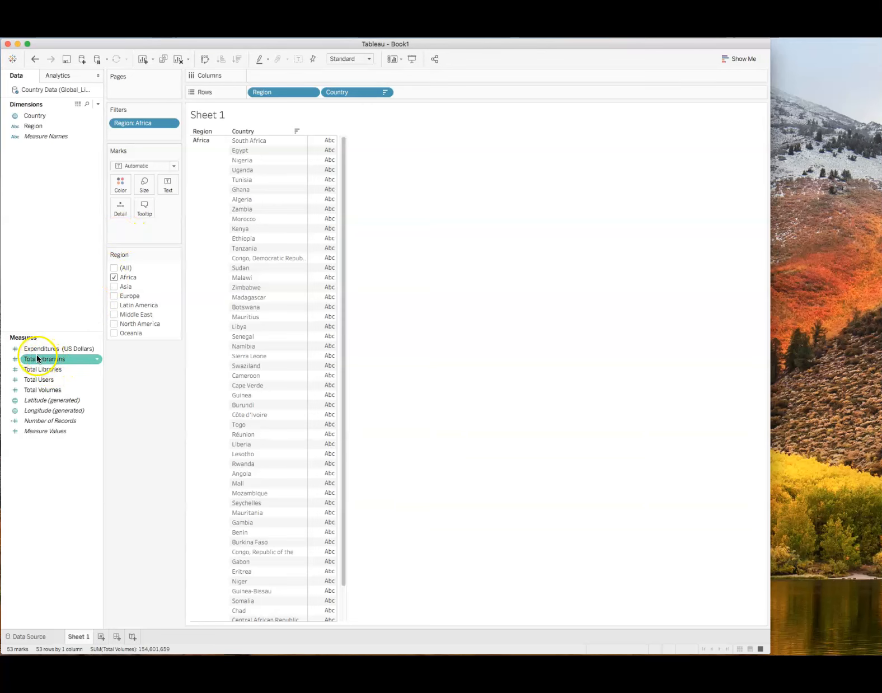
click(36, 349)
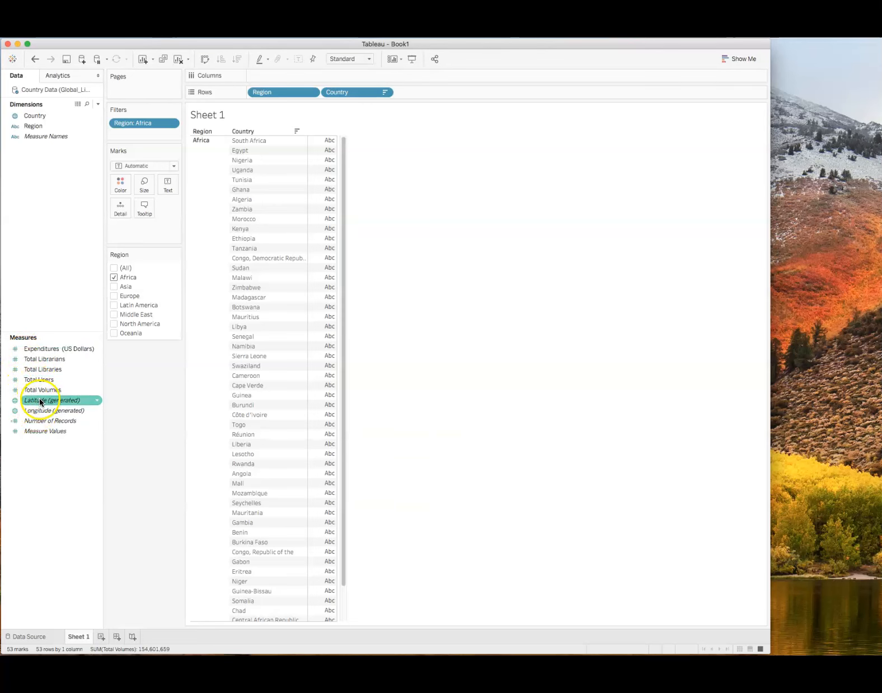
drag(37, 369, 266, 77)
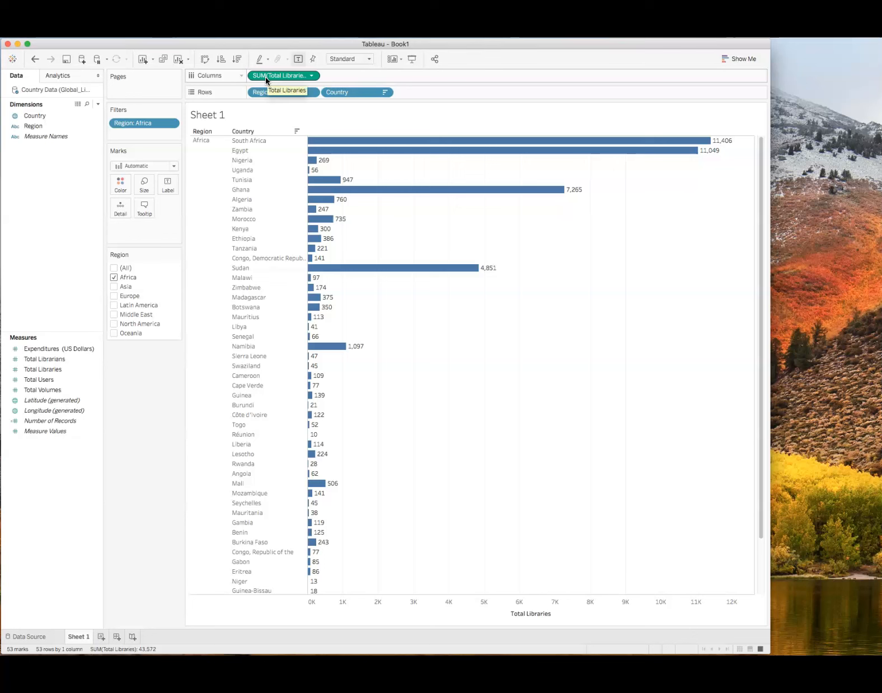
click(531, 131)
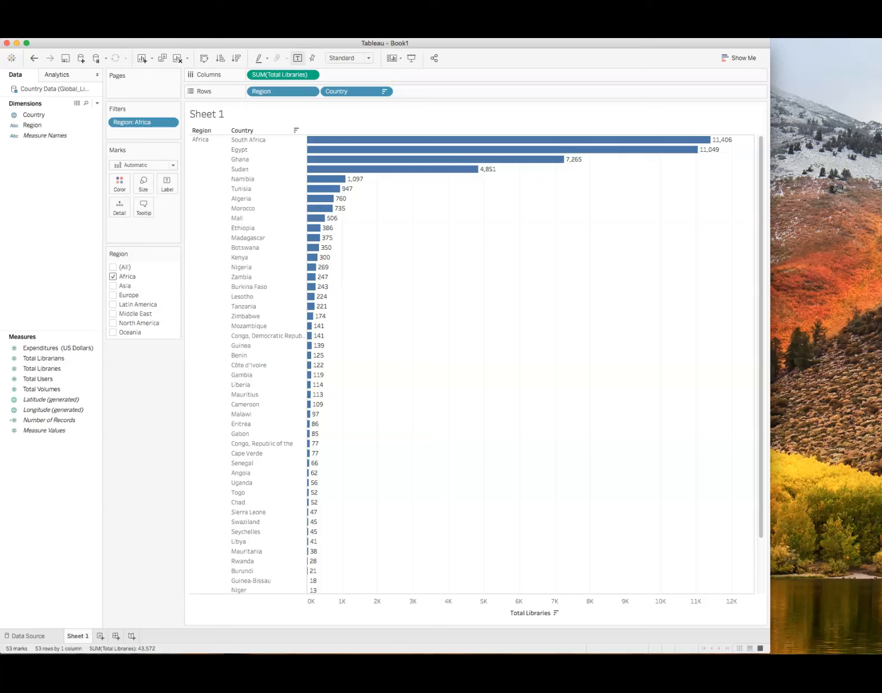
Step: Start a new calculated field, browse the available functions, and name the field "Librarians per Library"
click(13, 1)
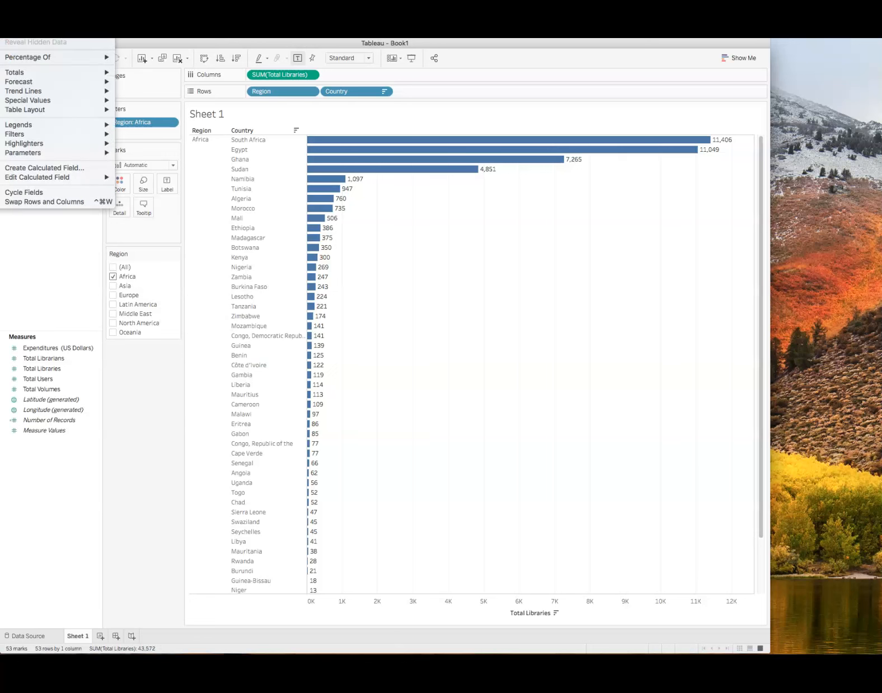
click(35, 167)
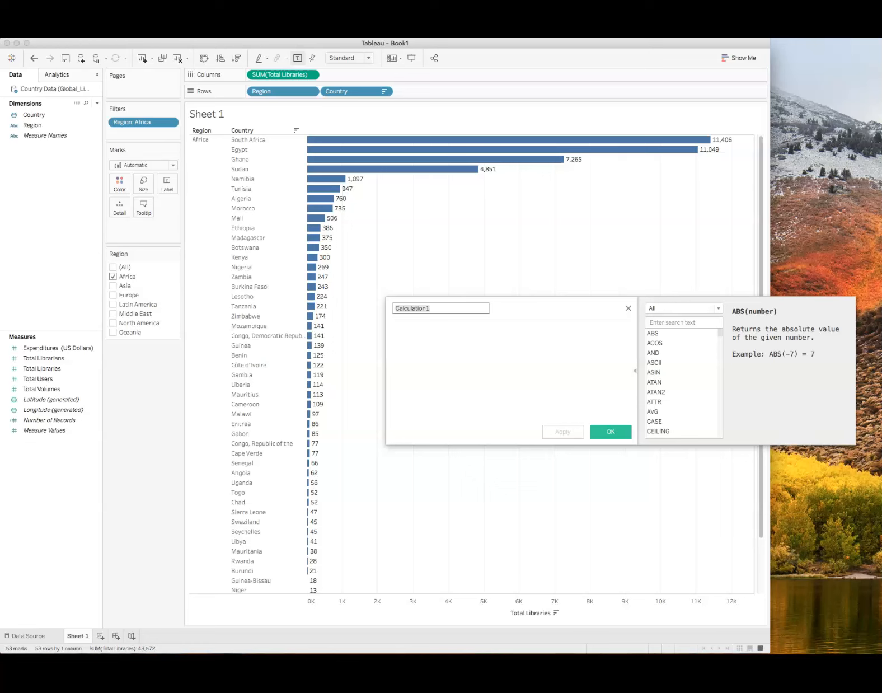
scroll(675, 400, down, 5)
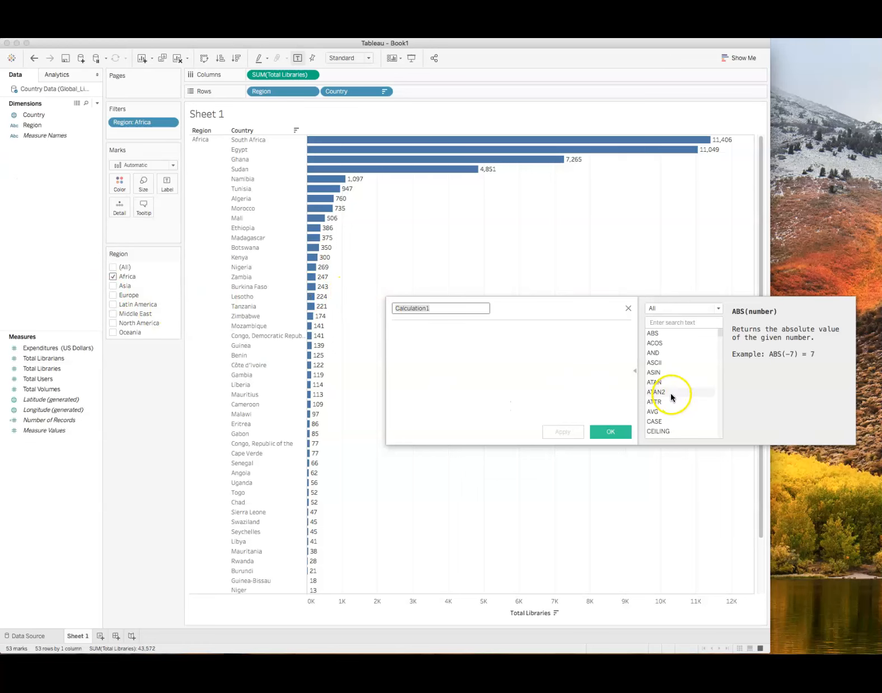
scroll(670, 398, down, 15)
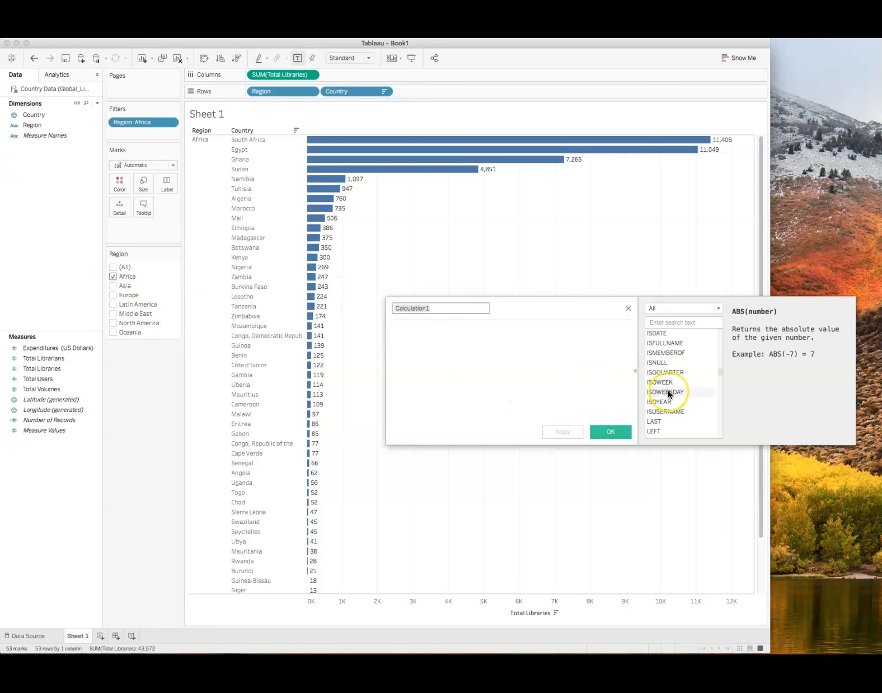
scroll(670, 394, down, 10)
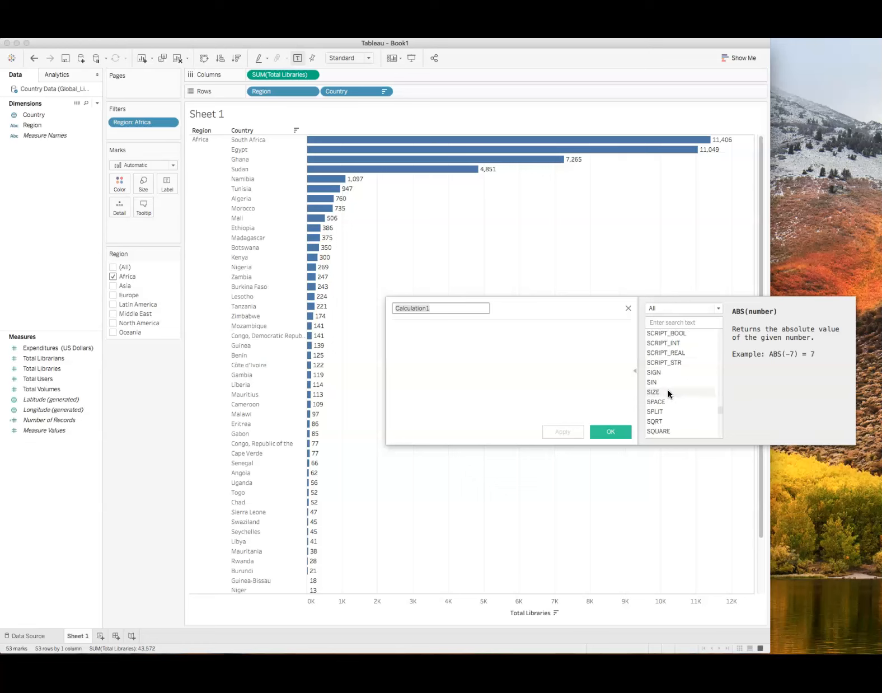
scroll(668, 389, up, 15)
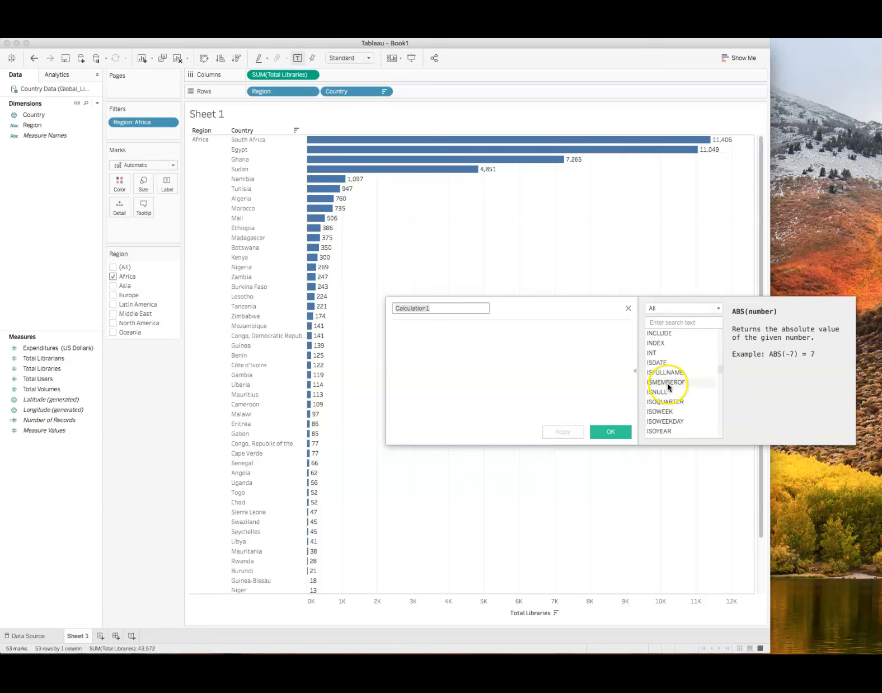
scroll(668, 386, up, 10)
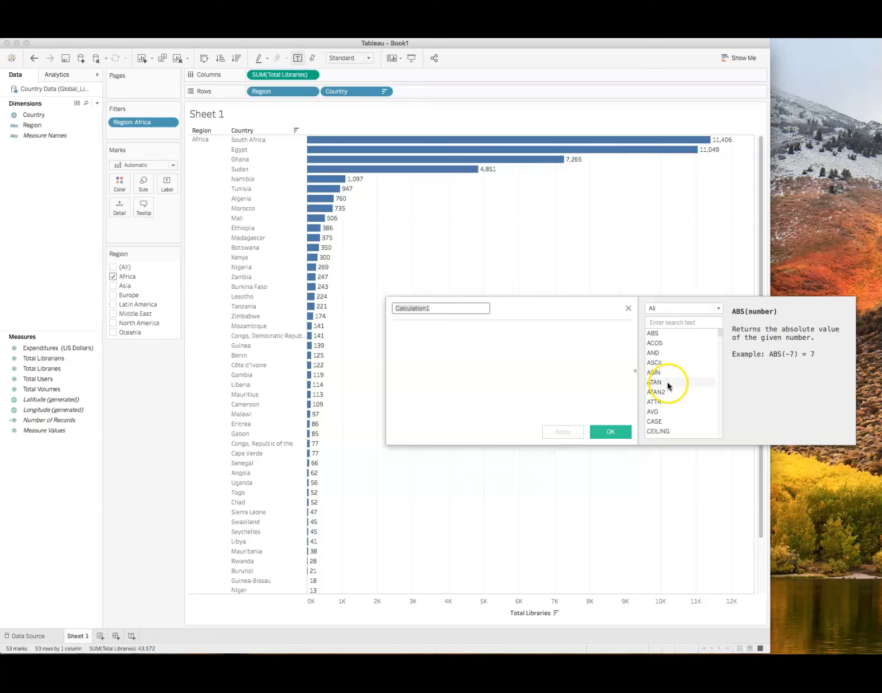
click(441, 308)
drag(442, 308, 394, 308)
text(Librarians per Library)
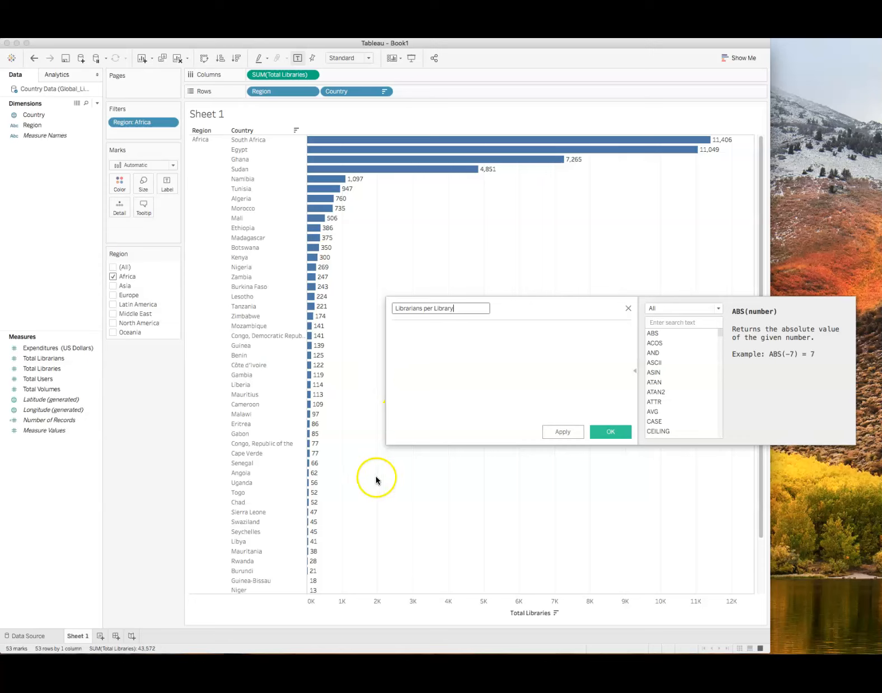
Step: Define the calculated field as [Total Libraries]/[Total Librarians], save it, and add it to Columns beside Total Libraries
click(413, 334)
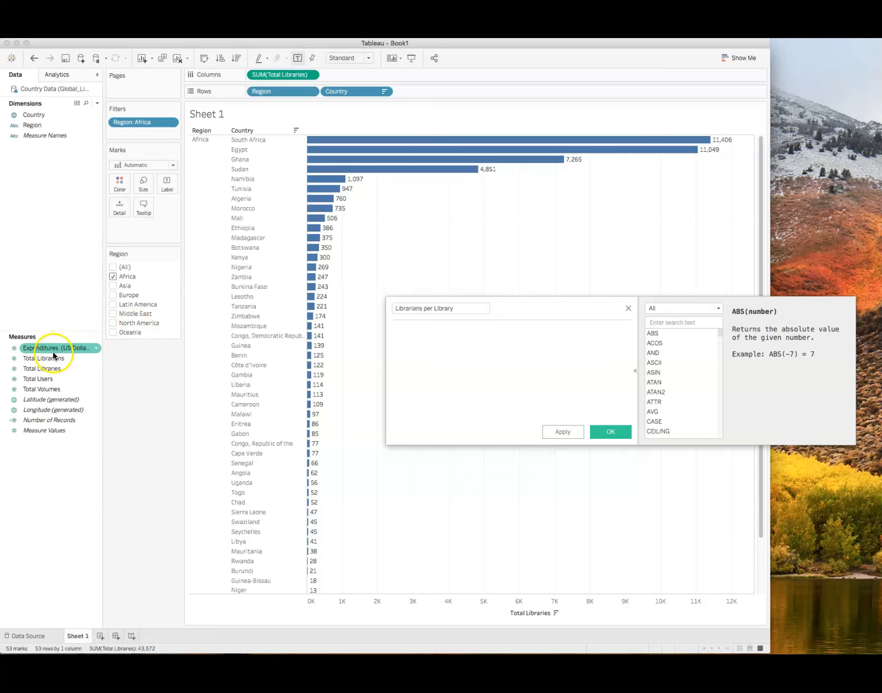
drag(41, 371, 417, 341)
text(/)
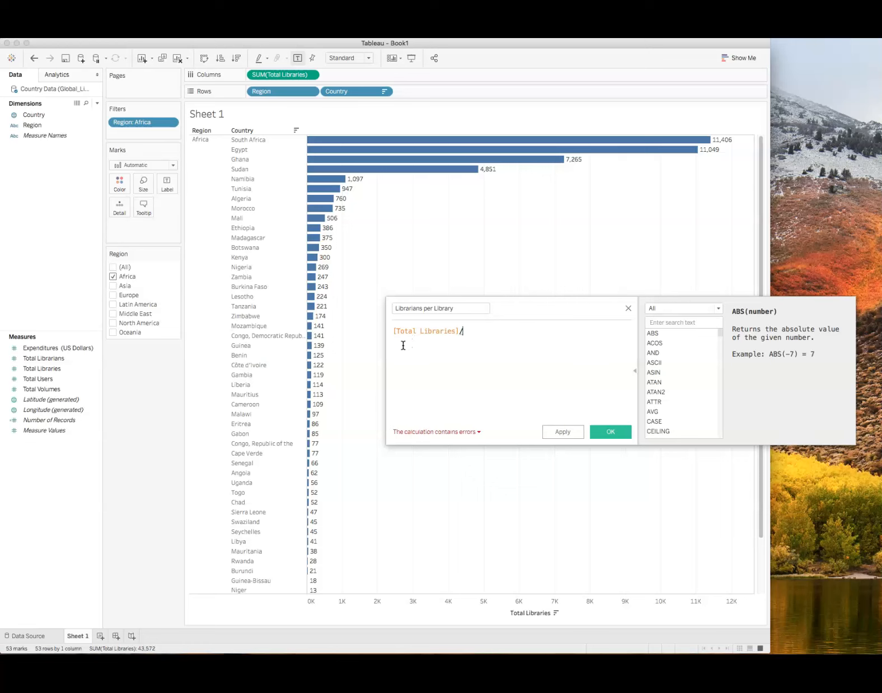
drag(56, 359, 506, 338)
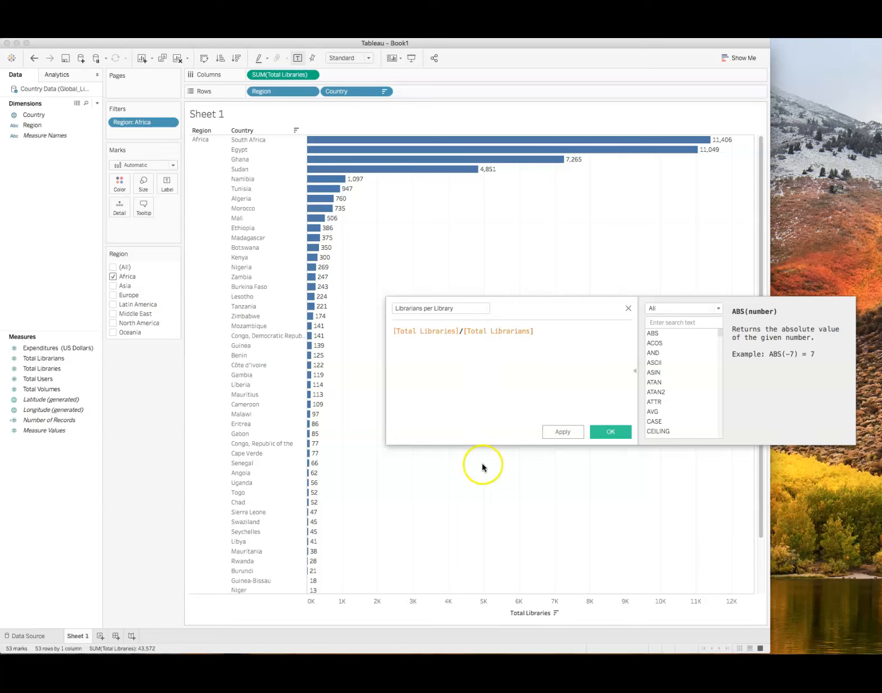
click(602, 434)
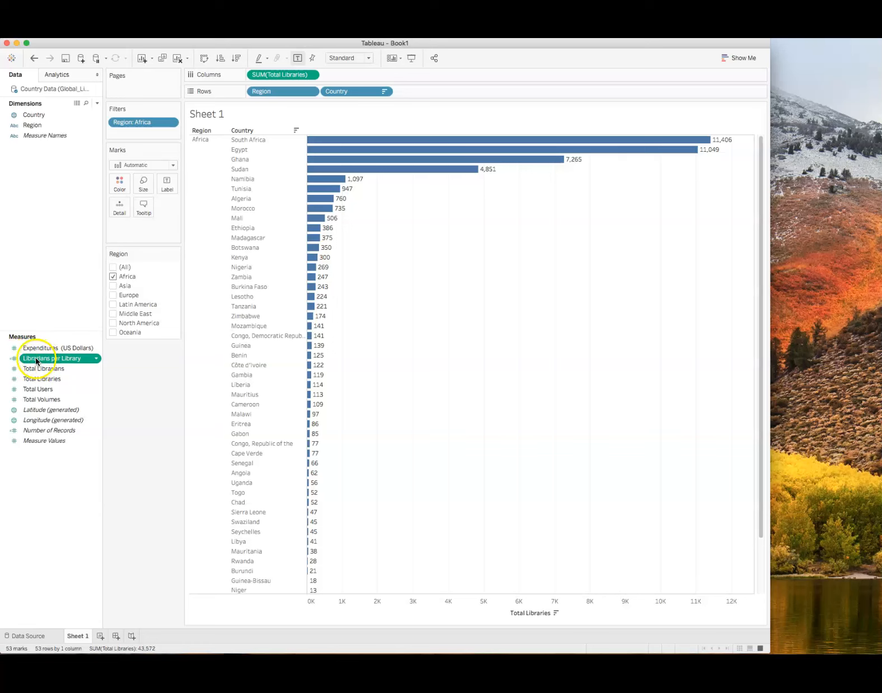
drag(35, 361, 399, 73)
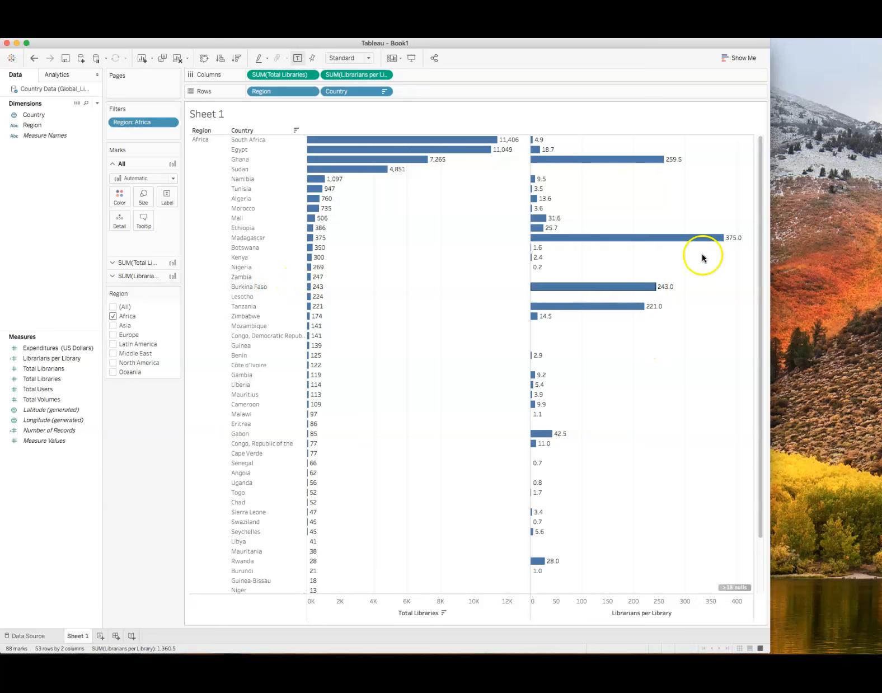
Step: Edit the Librarians per Library calculated field so its formula is [Total Librarians]/[Total Libraries], and save it
mouse_move(729, 244)
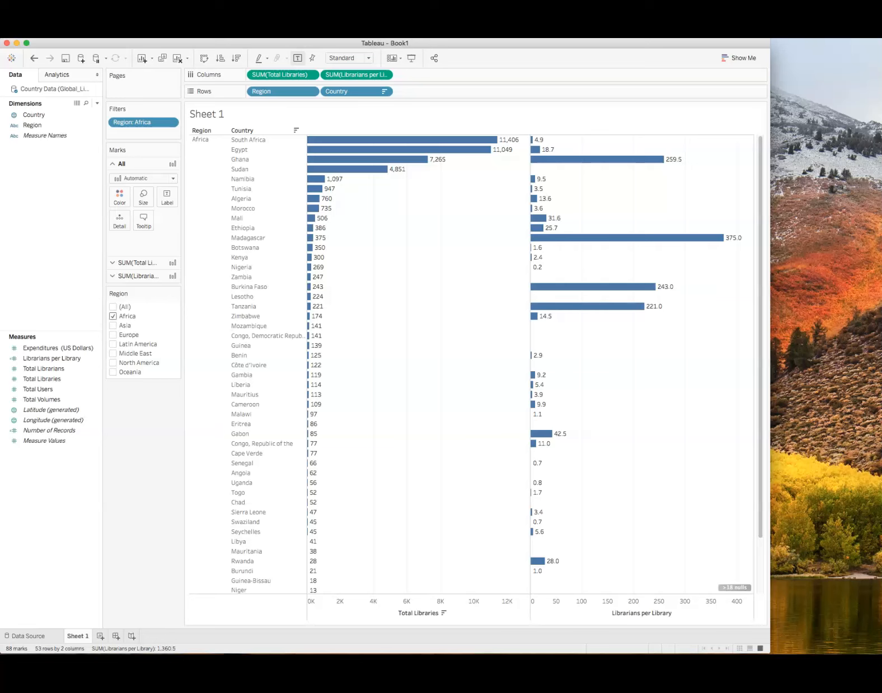
click(14, 39)
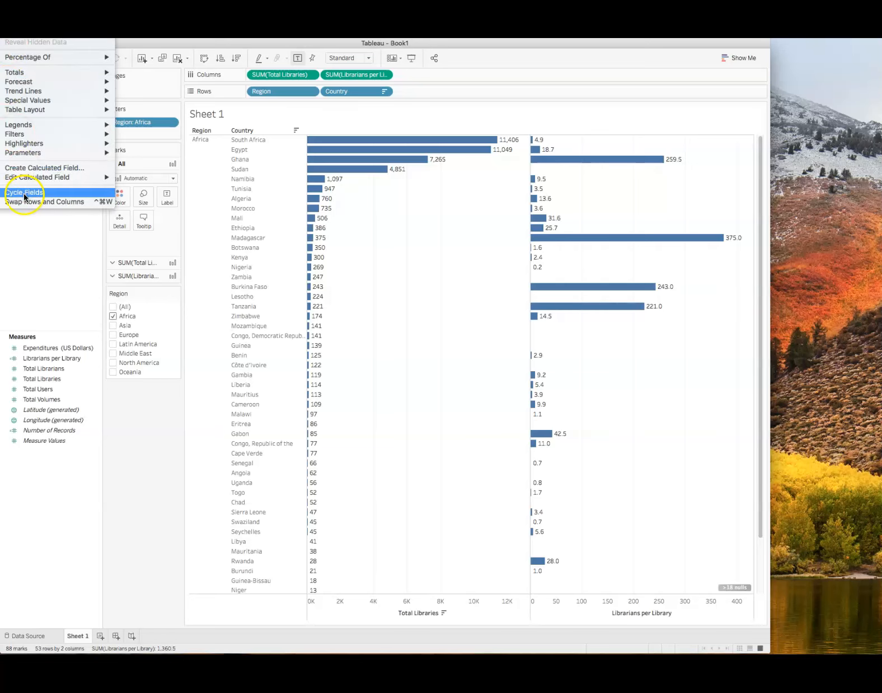
mouse_move(24, 176)
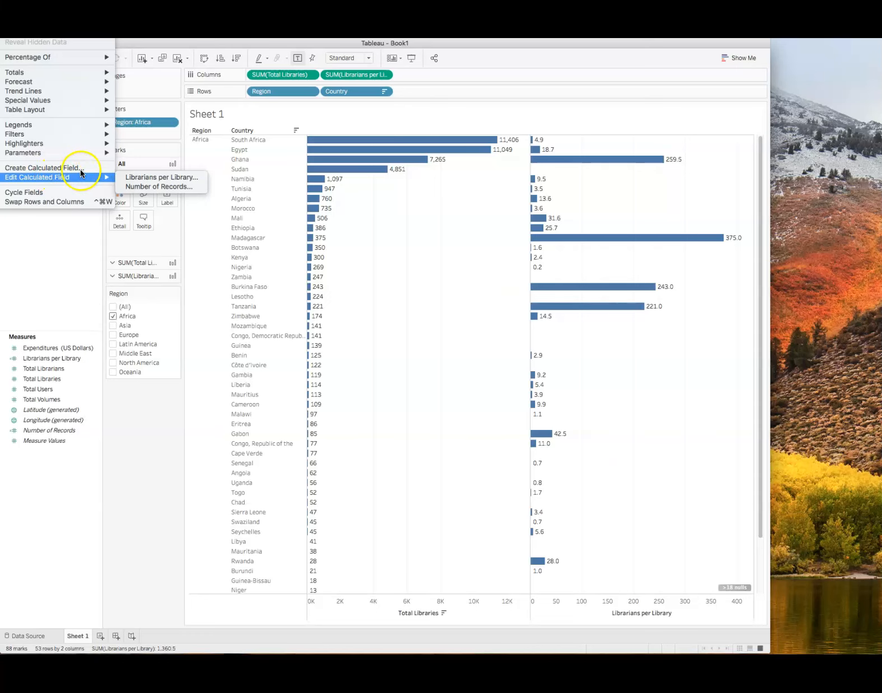
click(138, 180)
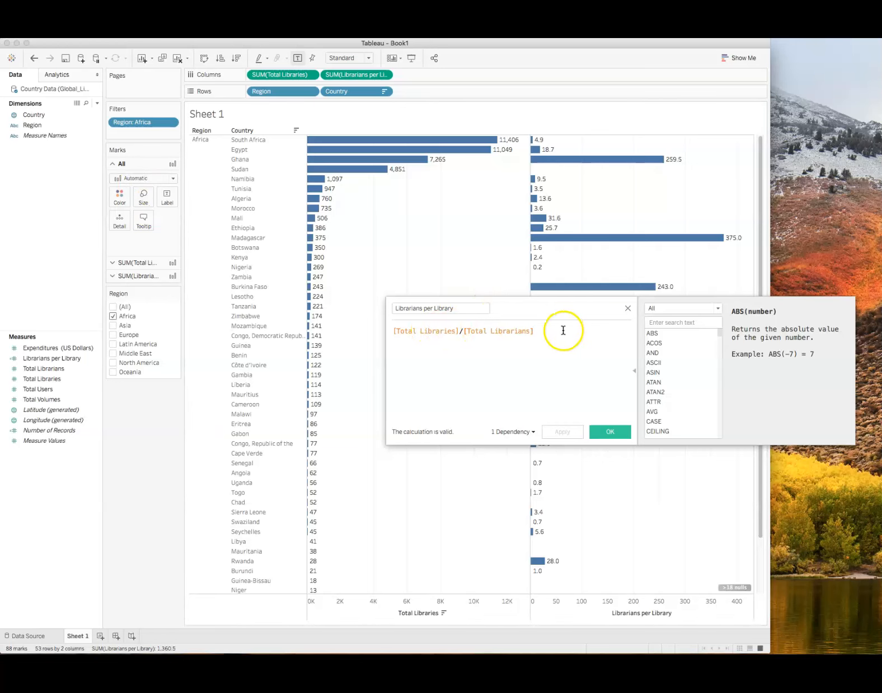
drag(534, 331, 386, 333)
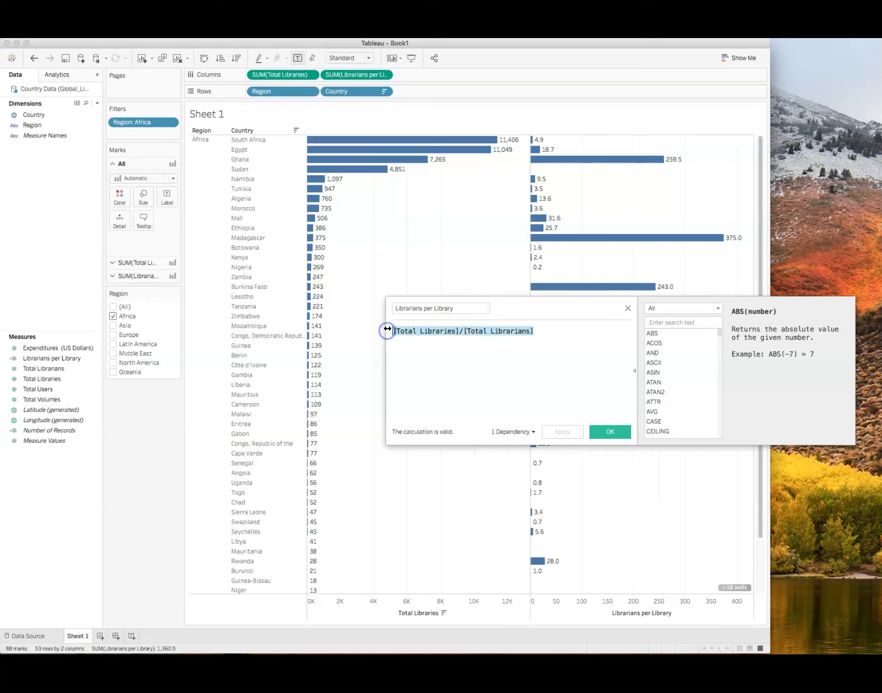
key(BackSpace)
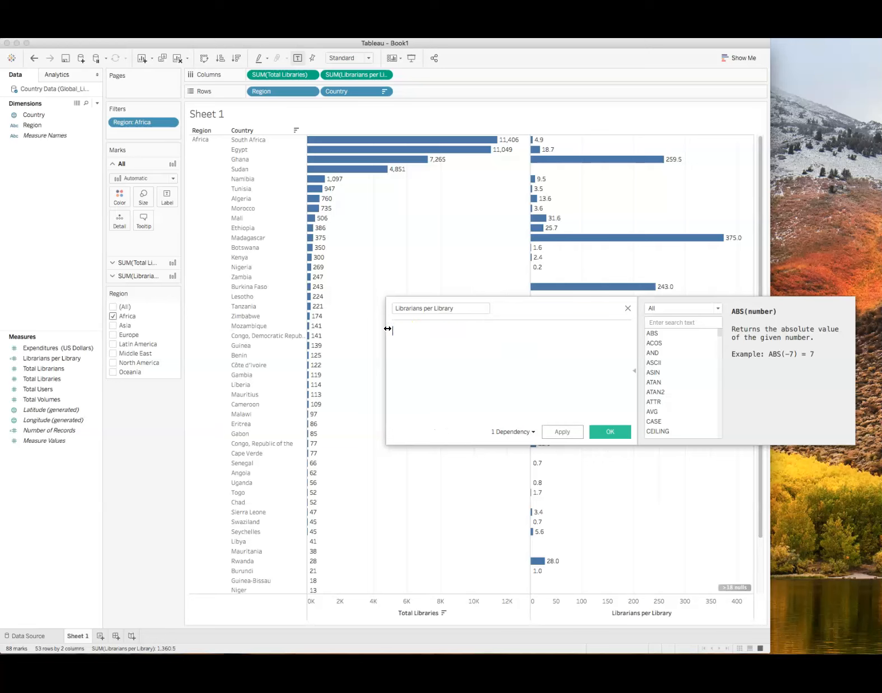
click(27, 374)
drag(28, 373, 431, 348)
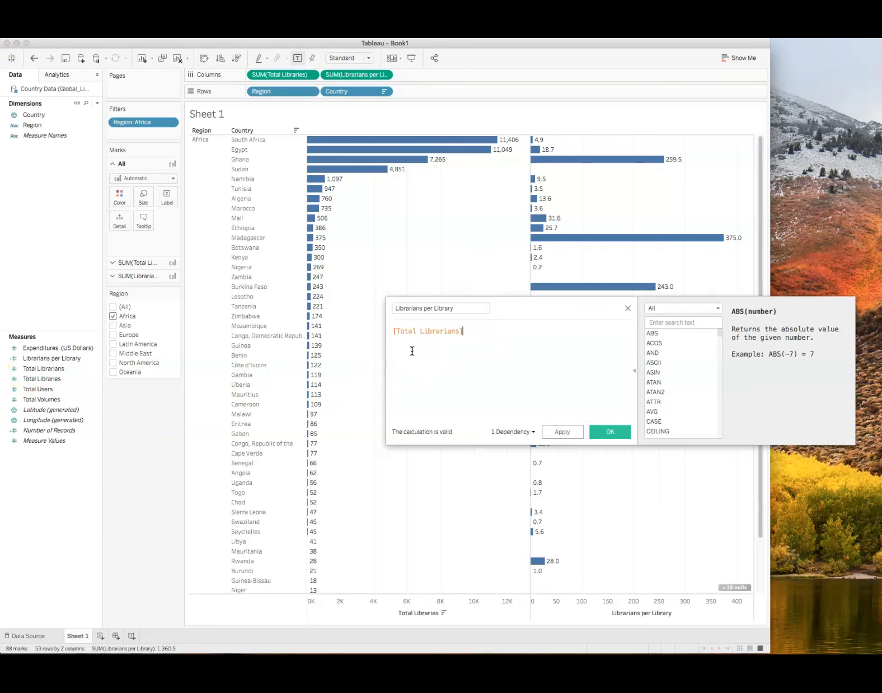
text(/)
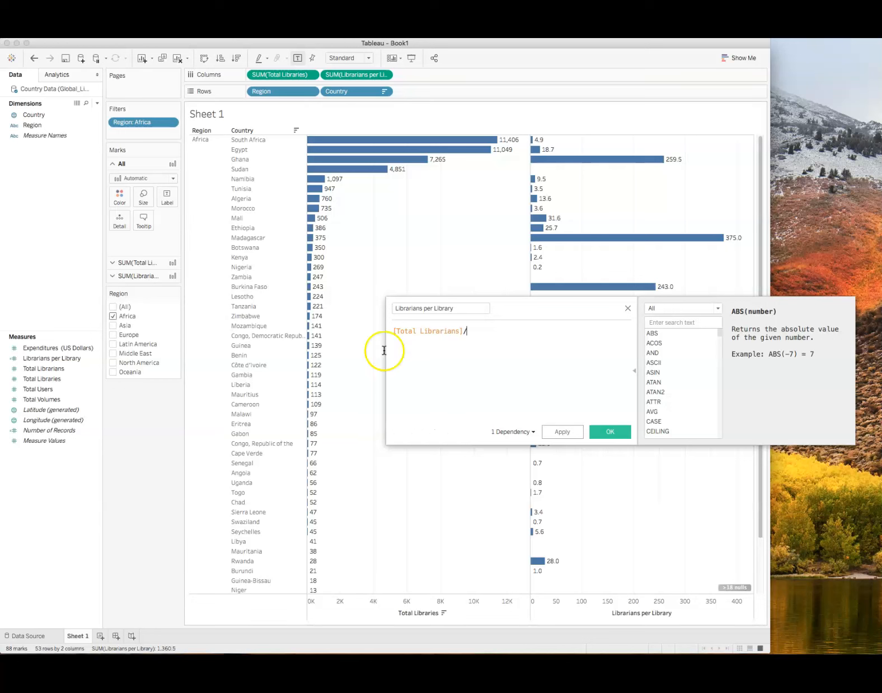
drag(35, 379, 544, 336)
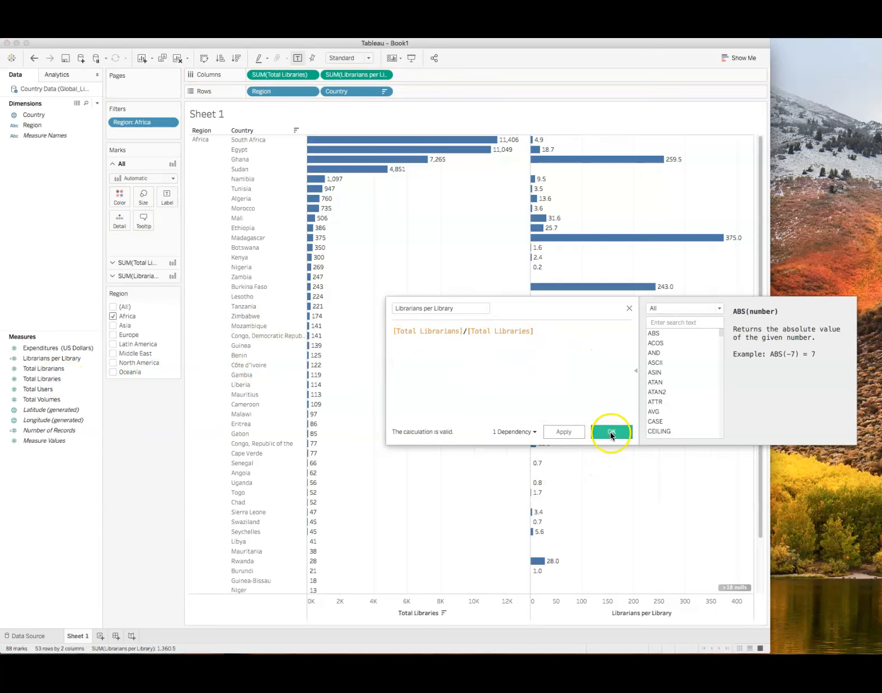
click(612, 433)
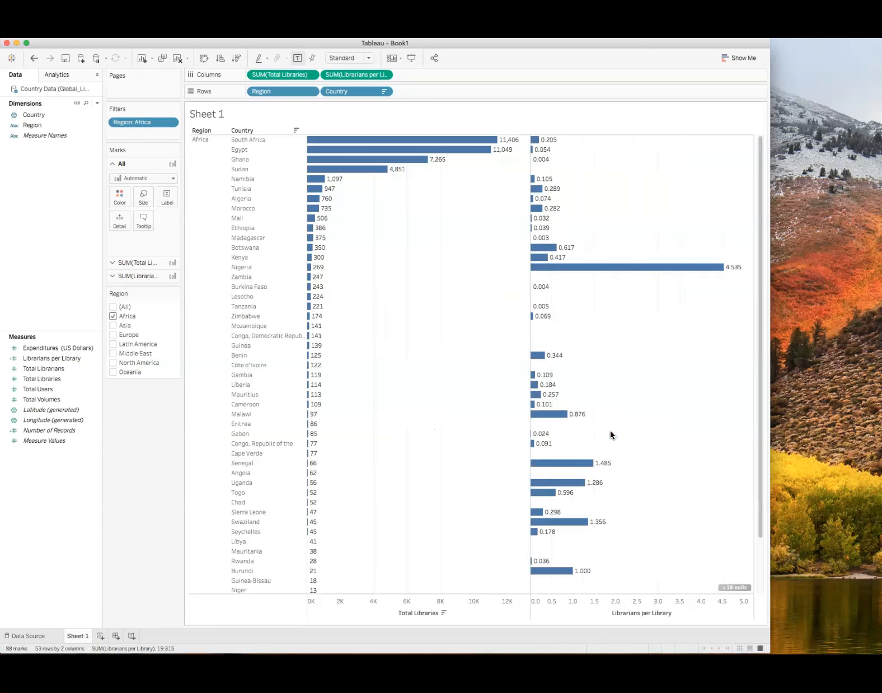
Step: Sort the African countries by Librarians per Library in descending order and filter out the countries with null values
mouse_move(601, 267)
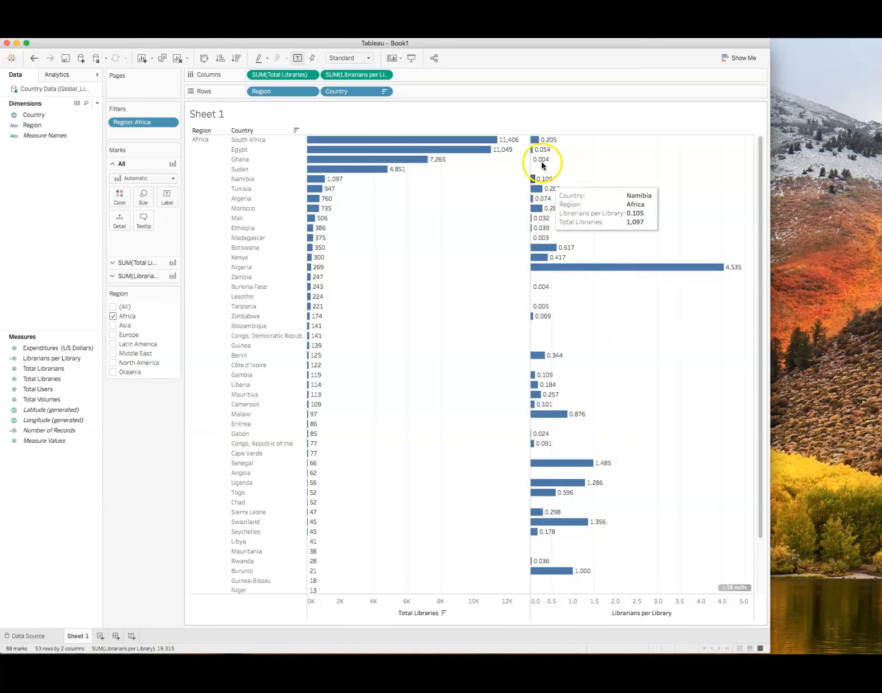
mouse_move(536, 141)
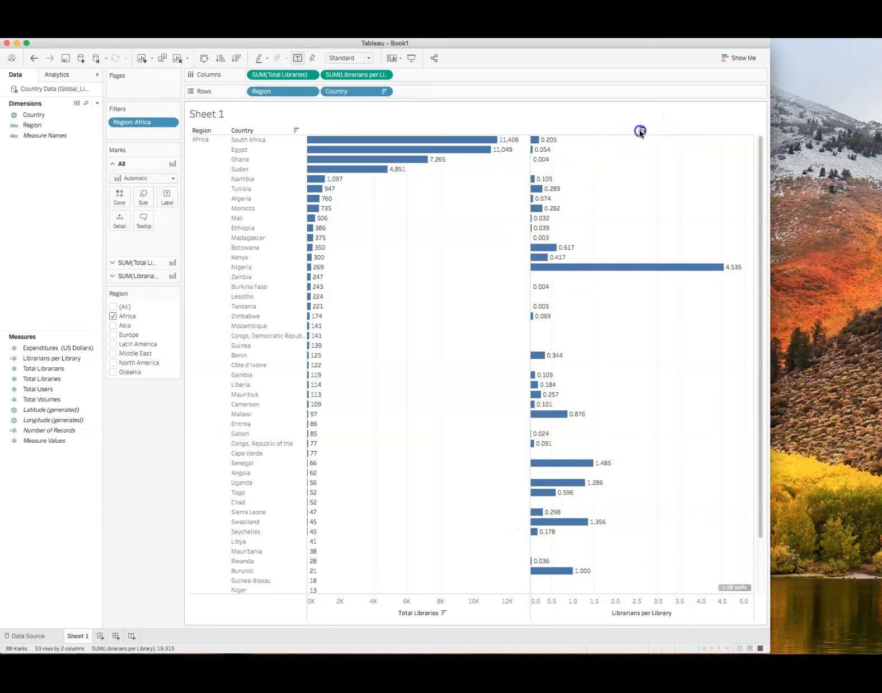
click(639, 131)
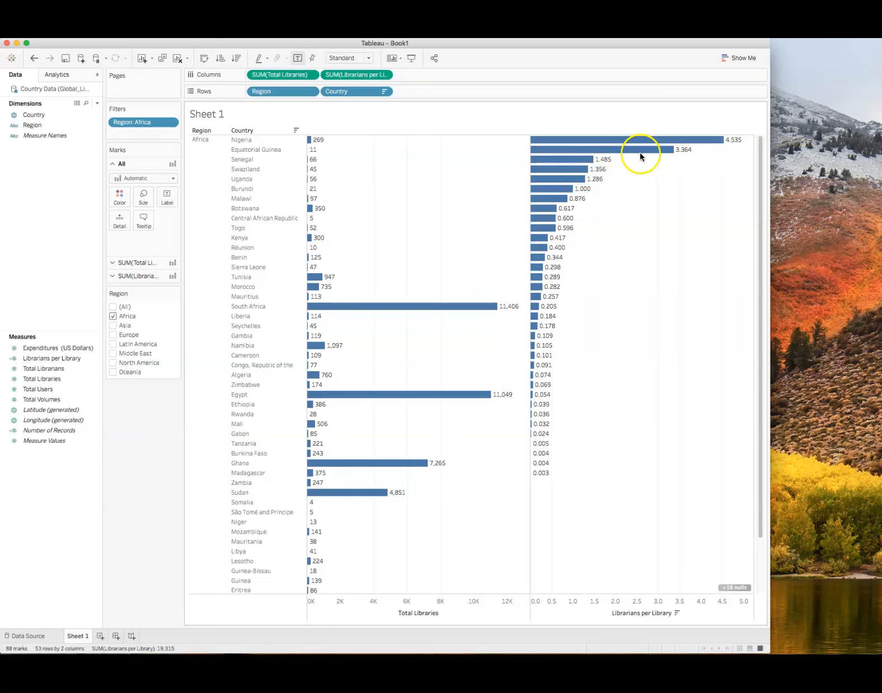
mouse_move(648, 141)
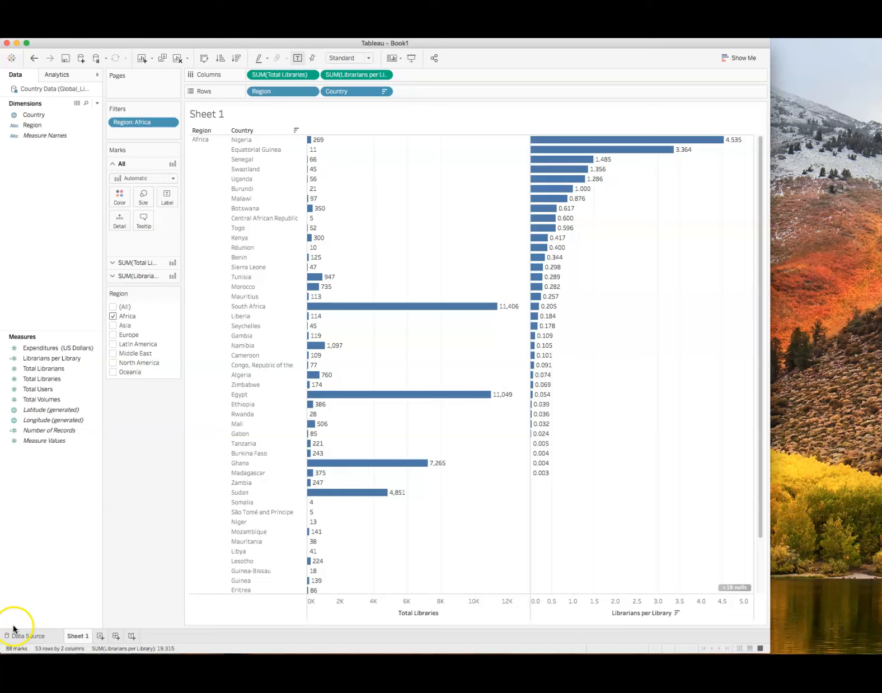
click(735, 588)
click(313, 332)
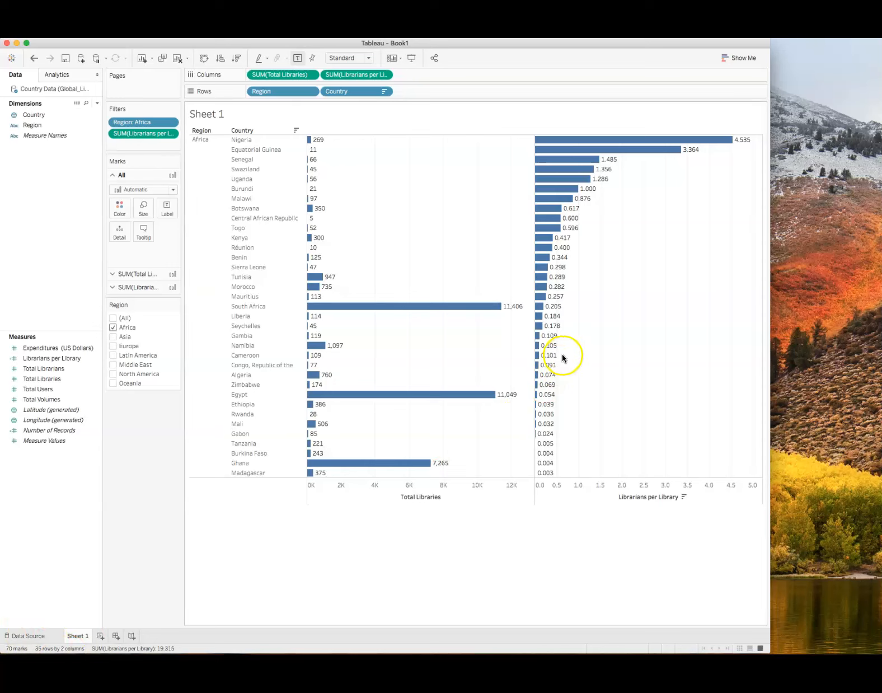
Step: Sort the African countries by Total Libraries in descending order and inspect the bars of the leading countries
mouse_move(742, 141)
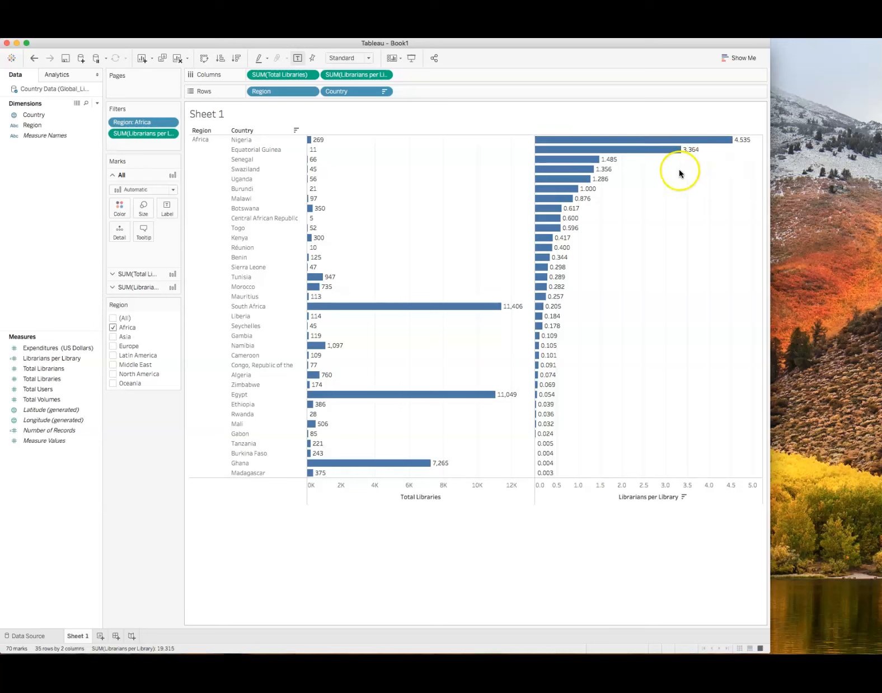
mouse_move(590, 155)
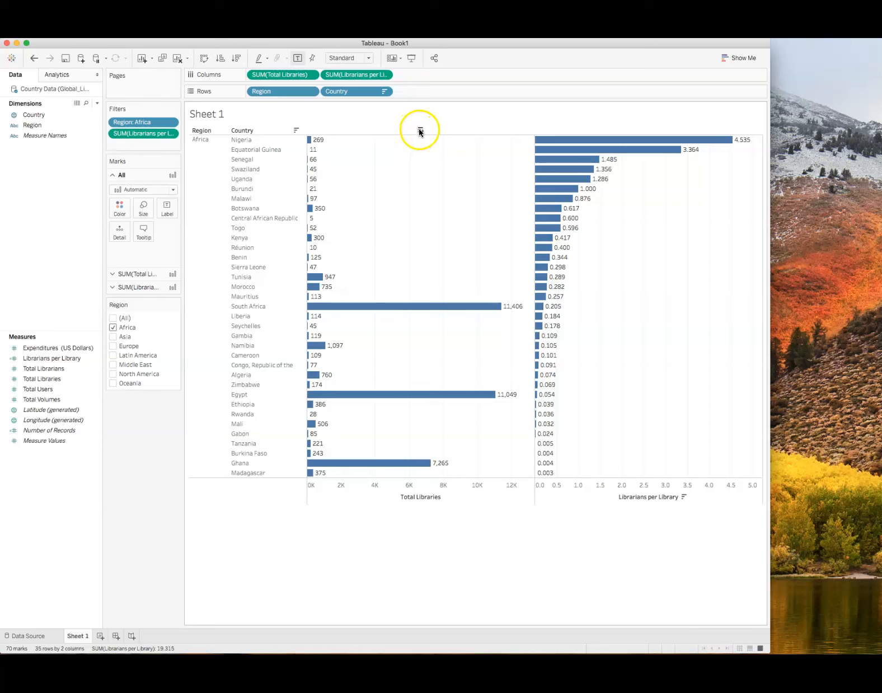
click(420, 130)
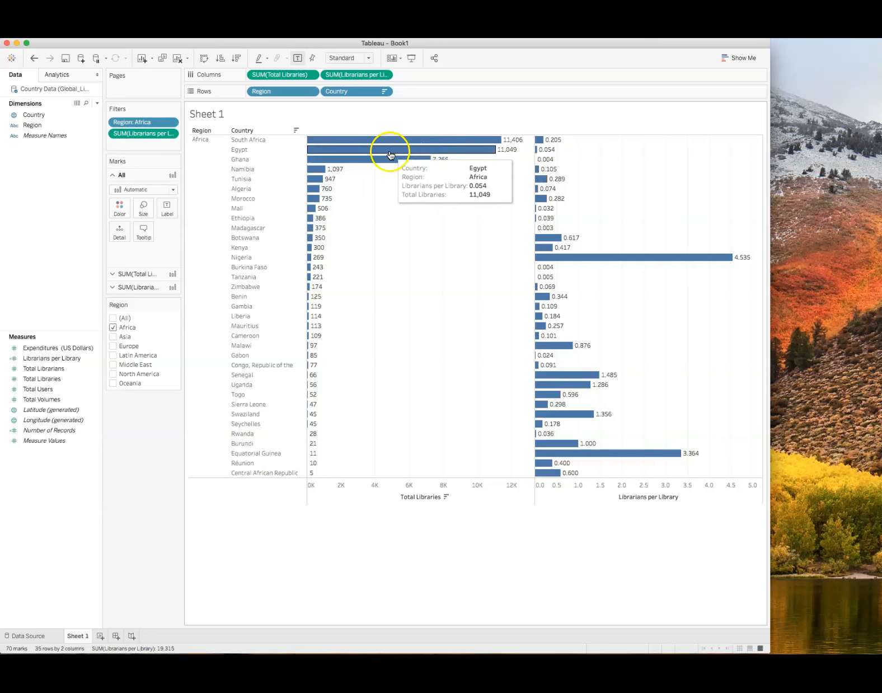
click(475, 145)
click(503, 157)
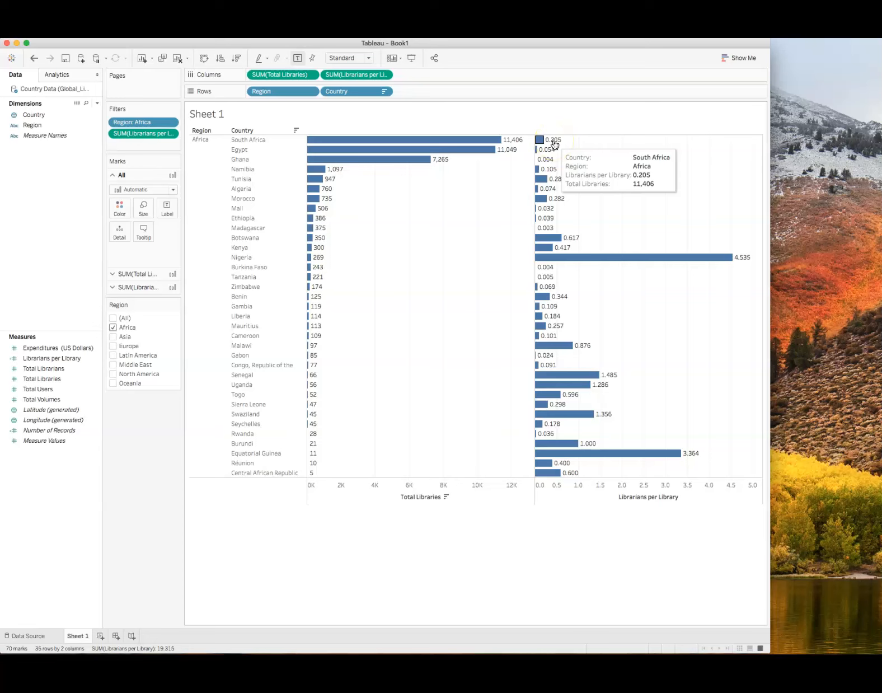
click(486, 308)
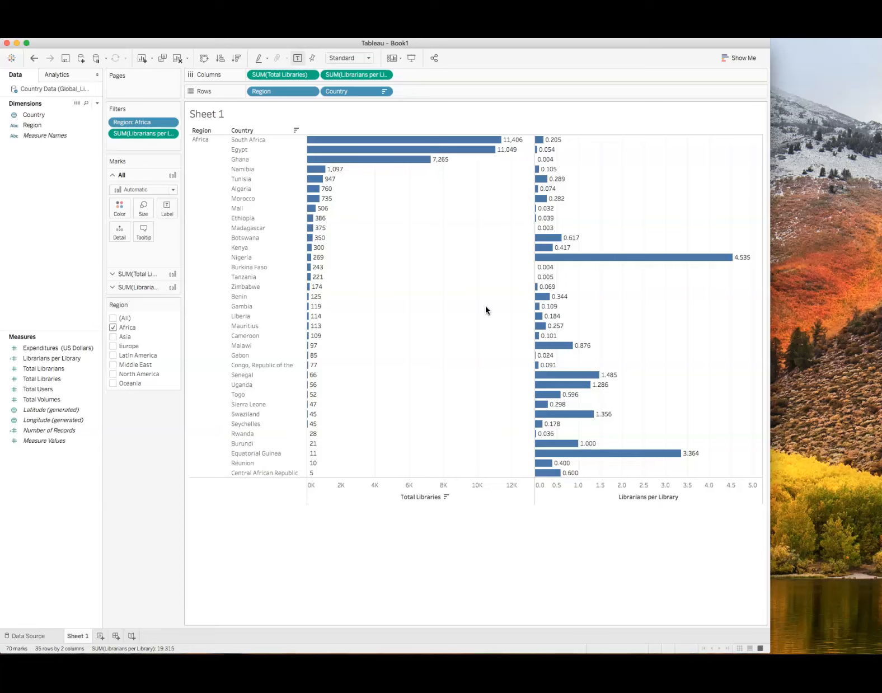
Step: Sort the African countries by Librarians per Library in descending order again and inspect Nigeria's bar
mouse_move(311, 456)
click(648, 130)
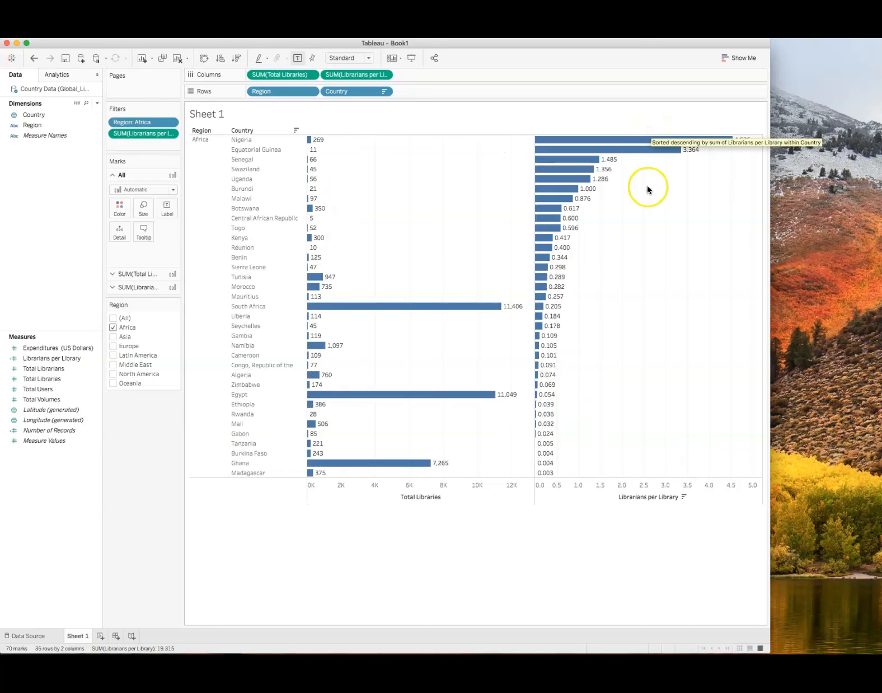
mouse_move(739, 142)
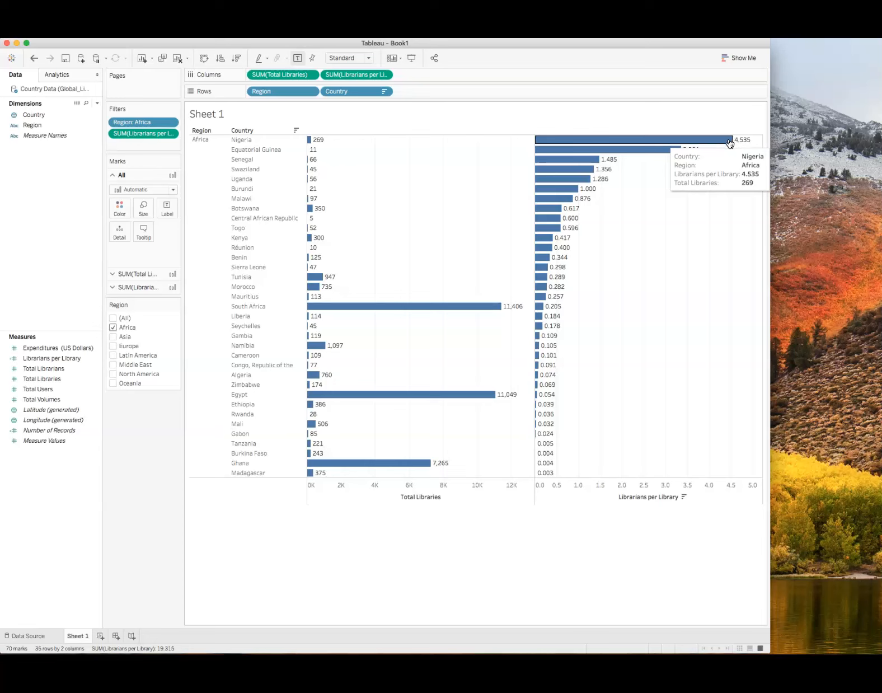
click(724, 167)
click(494, 147)
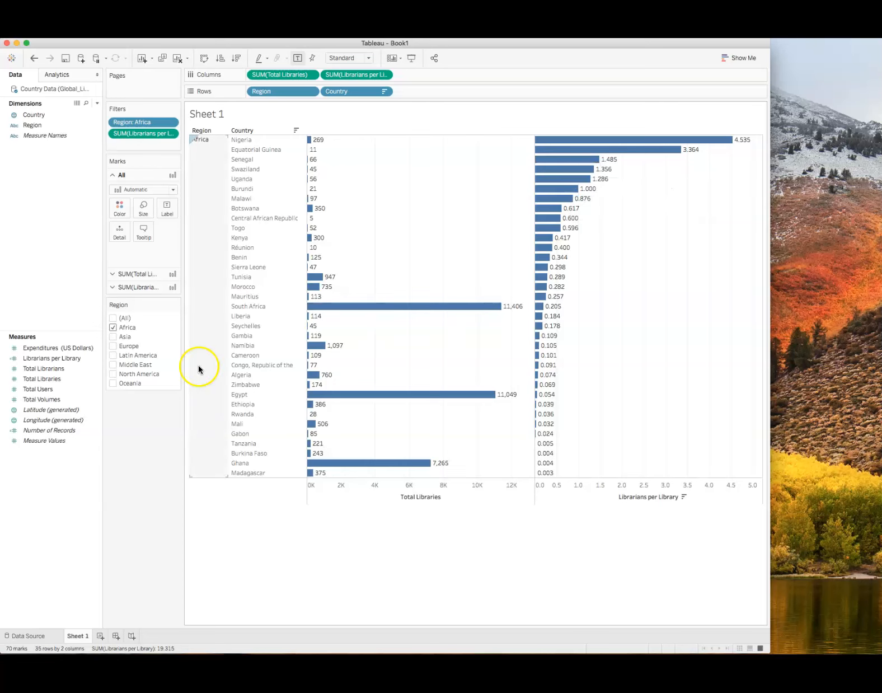
Step: Add the Expenditures (US Dollars) measure to Columns after Librarians per Library and filter out its null values
click(43, 429)
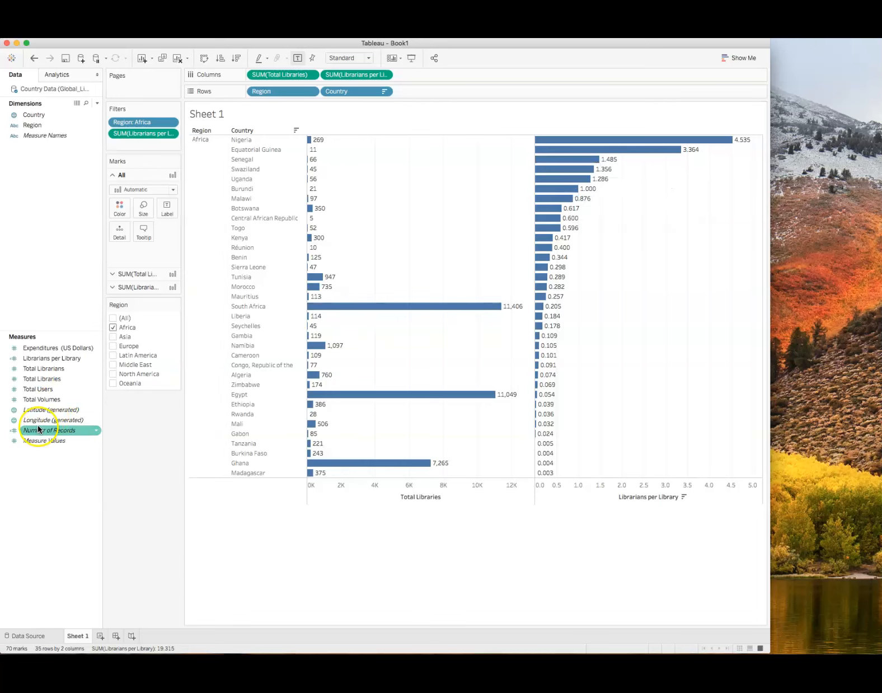
drag(35, 351, 448, 73)
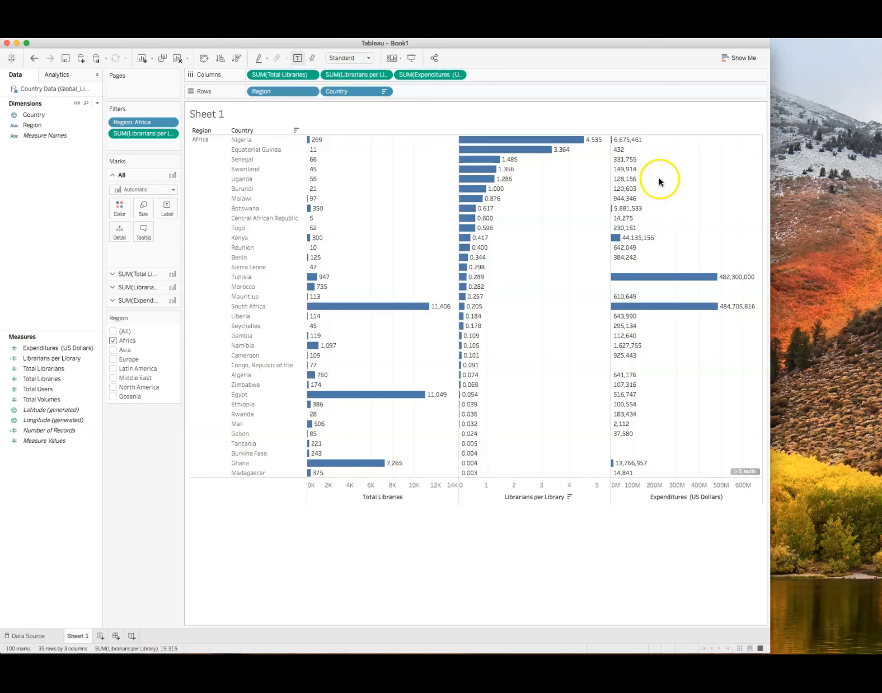
mouse_move(642, 147)
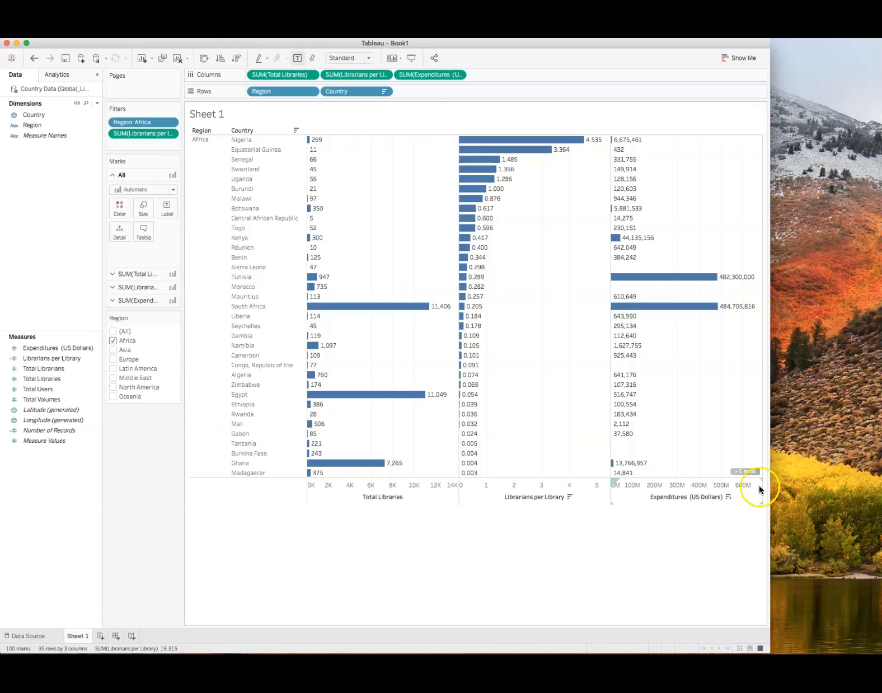
click(748, 472)
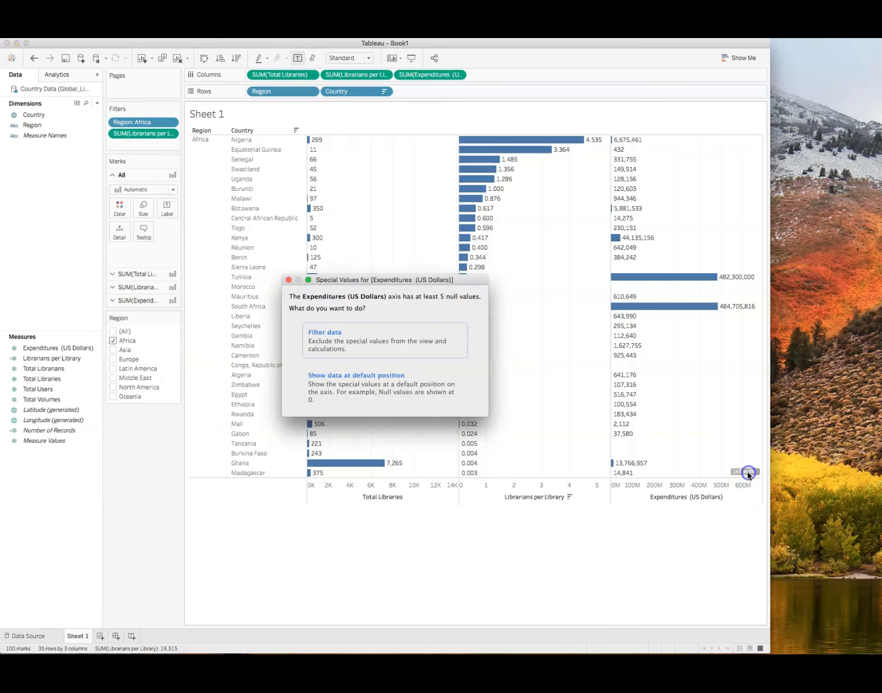
click(328, 333)
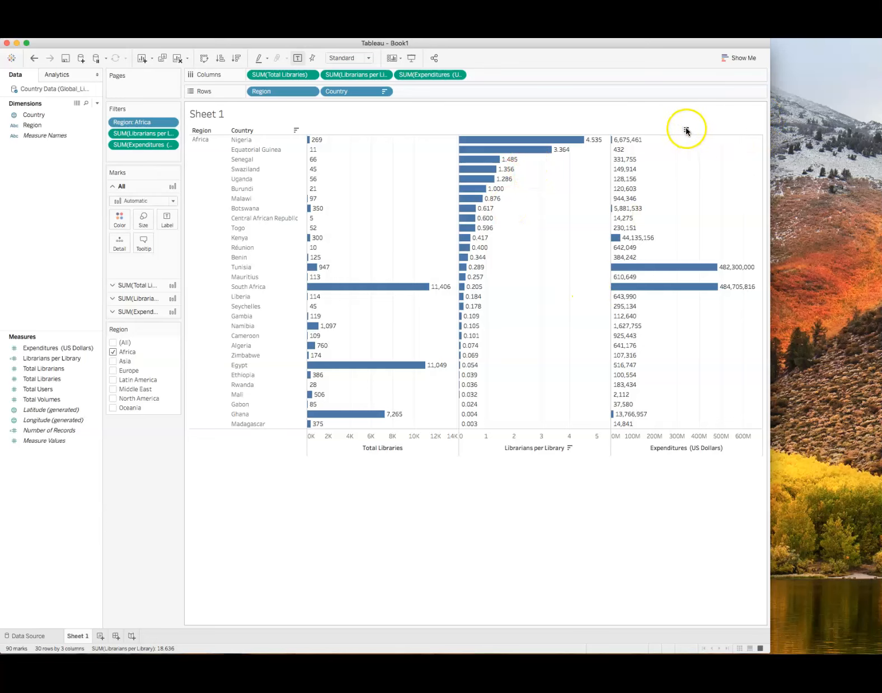
Step: Sort the countries by Expenditures (US Dollars) in descending order and switch the Region filter from Africa to Middle East
click(686, 130)
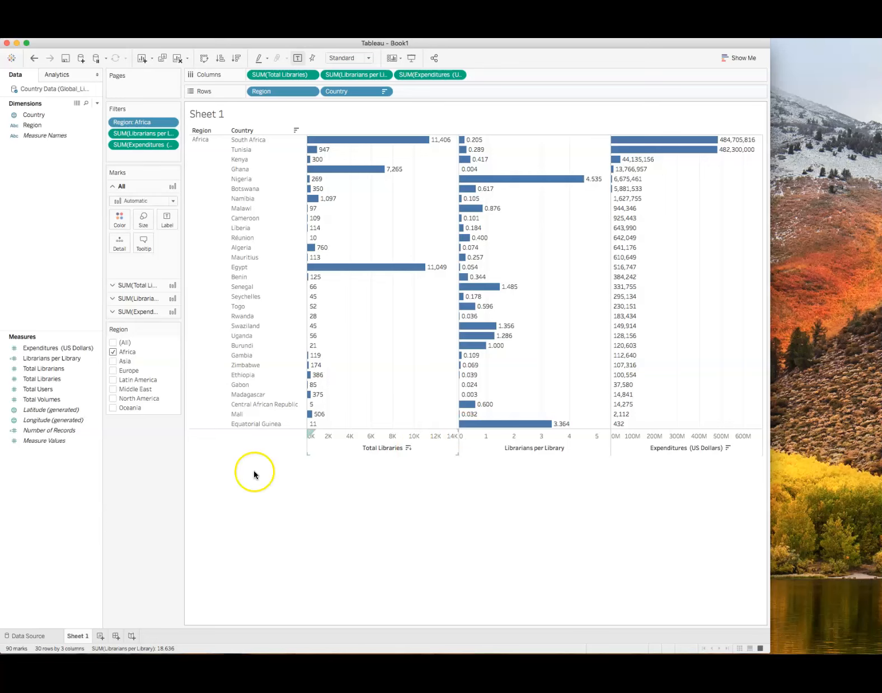
click(112, 352)
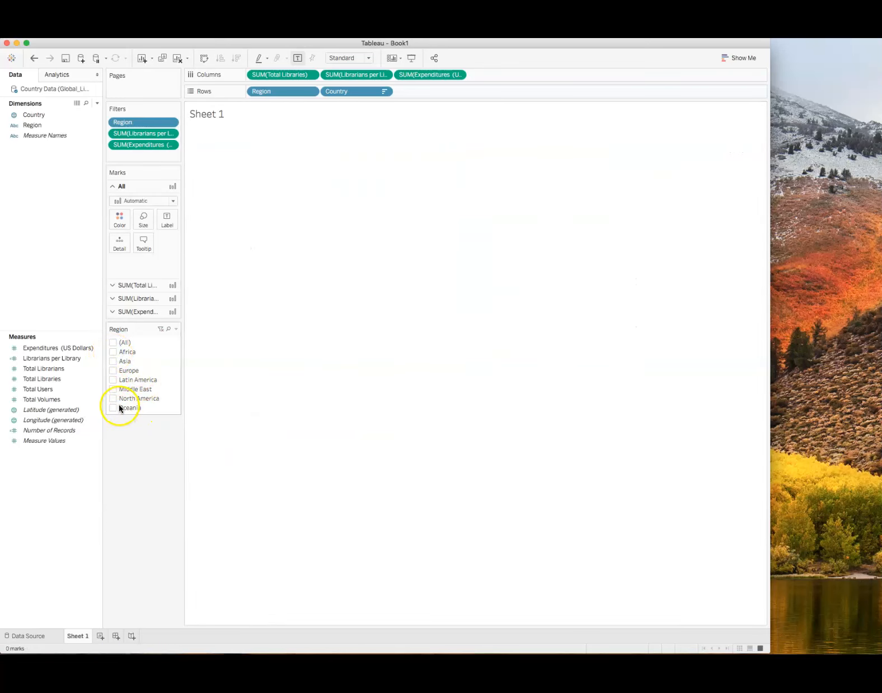
click(114, 389)
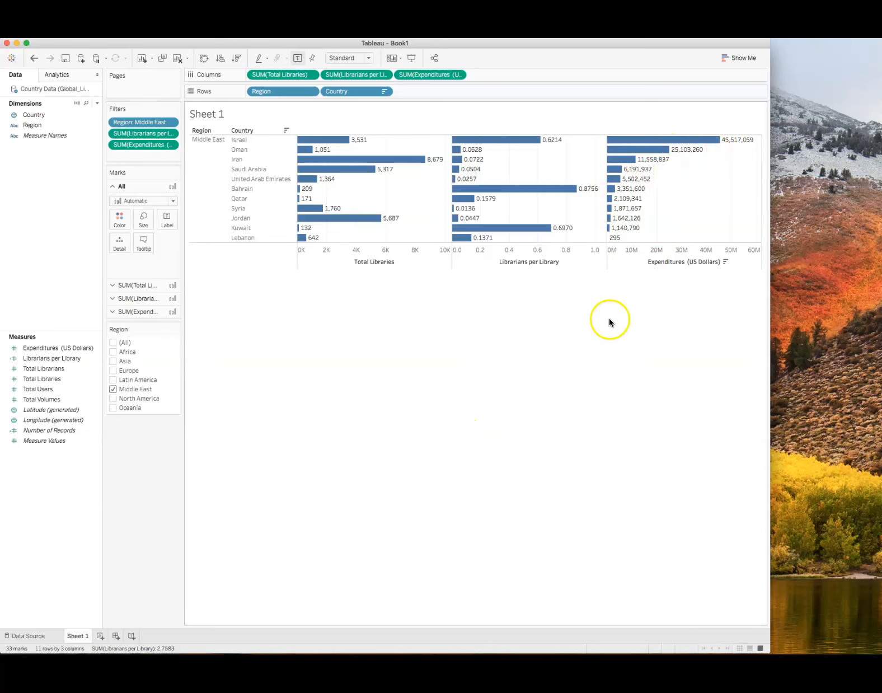
Step: Compare the Middle East countries by sorting them in descending order, first by Librarians per Library and finally by Total Libraries
click(528, 130)
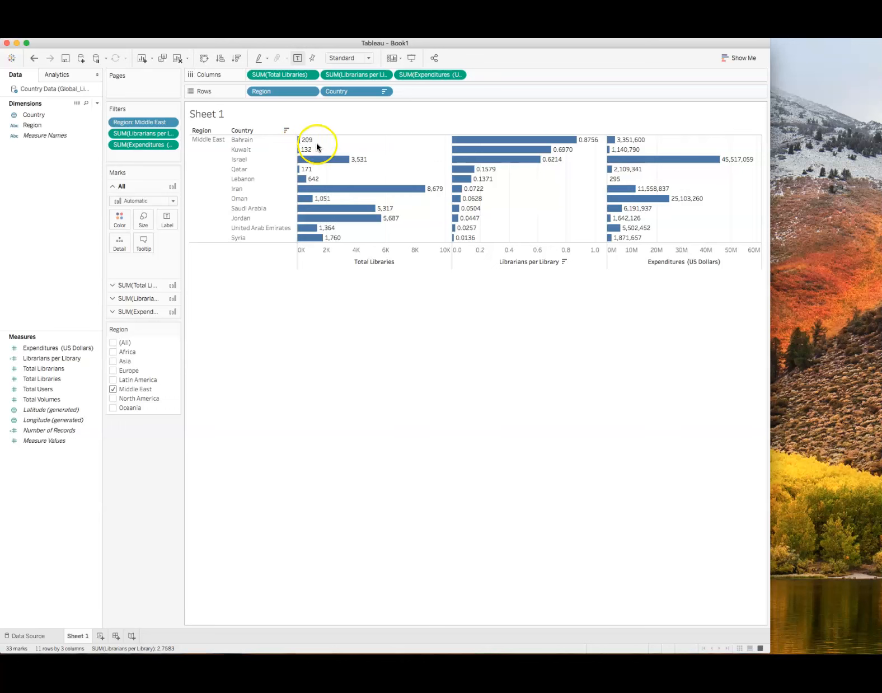
mouse_move(310, 145)
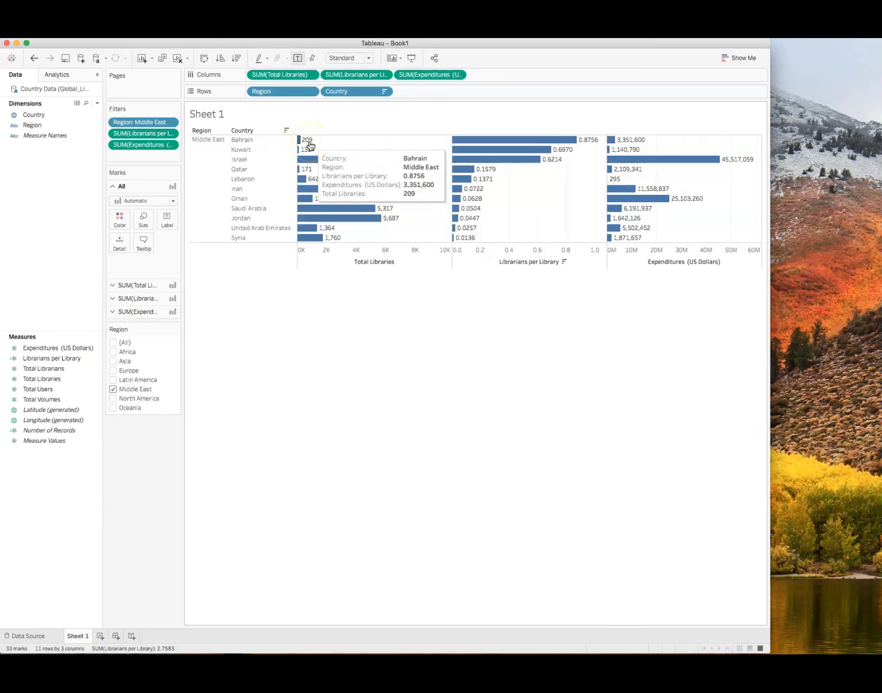
mouse_move(582, 143)
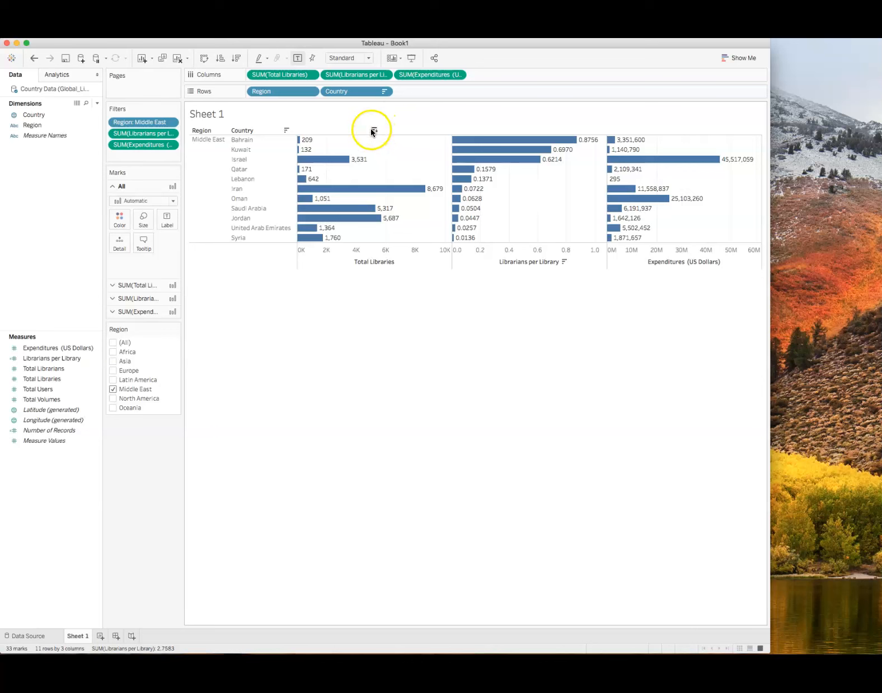
click(373, 131)
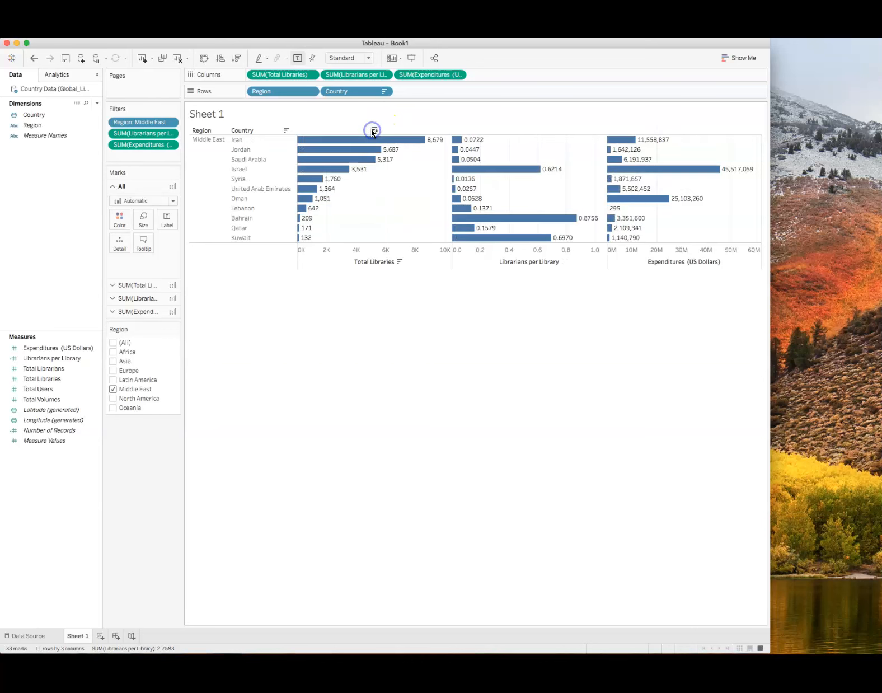
Step: Inspect Iran's Total Libraries bar among the Middle East countries and review the available measures
click(409, 145)
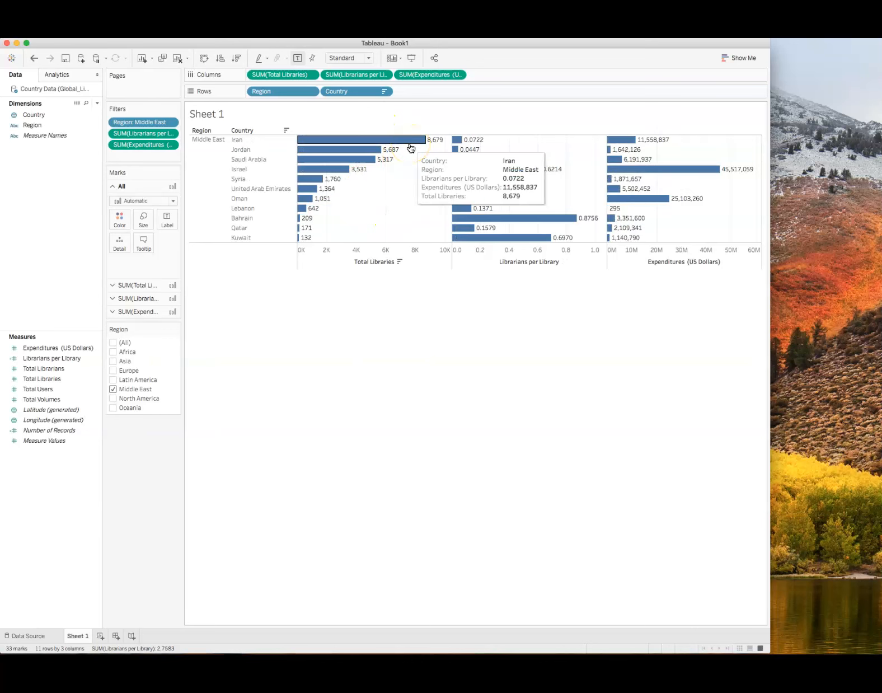
click(289, 251)
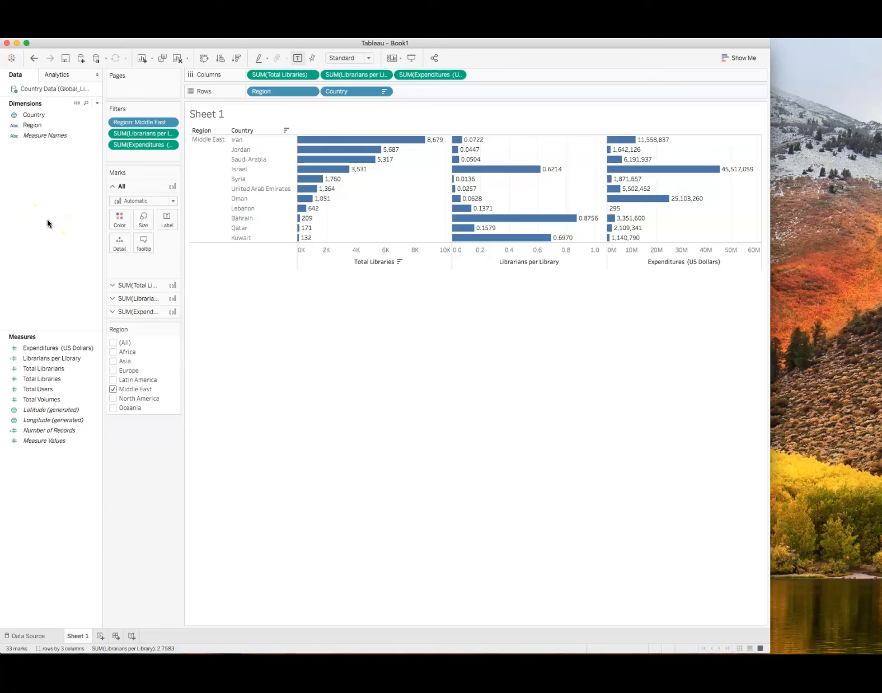
click(63, 389)
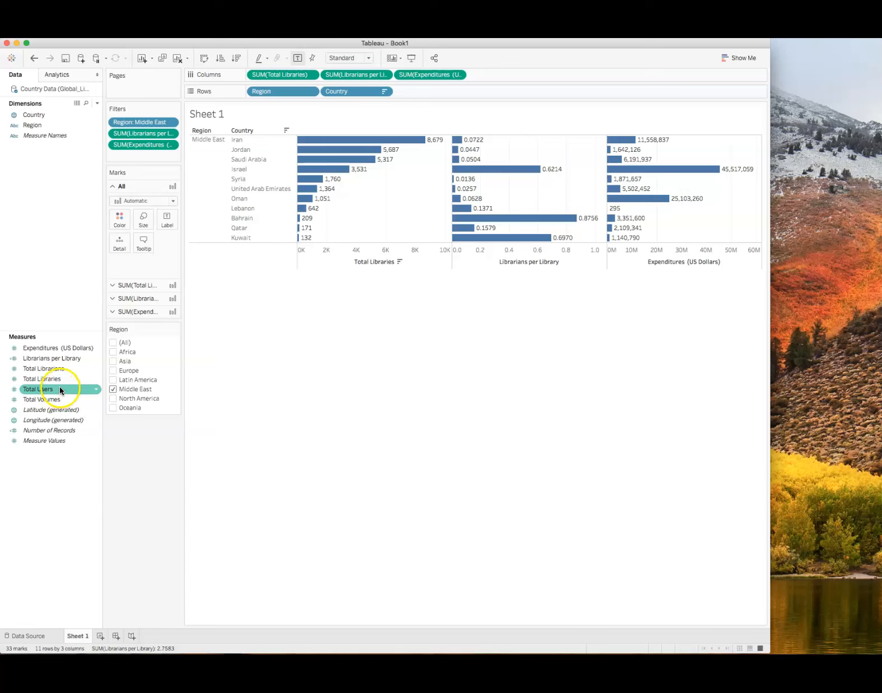
click(38, 349)
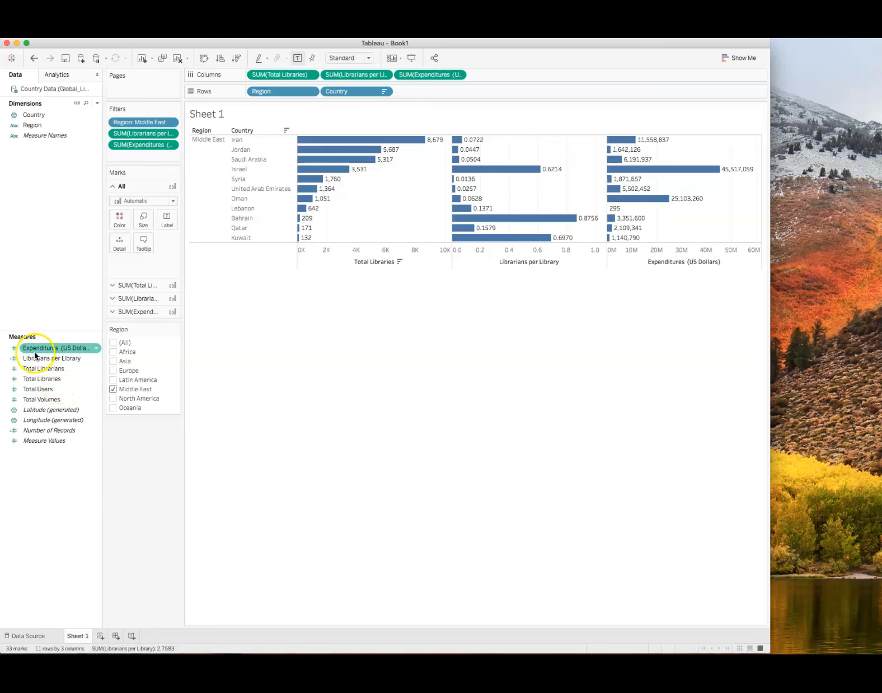
Step: Include all regions in the Region filter
click(113, 342)
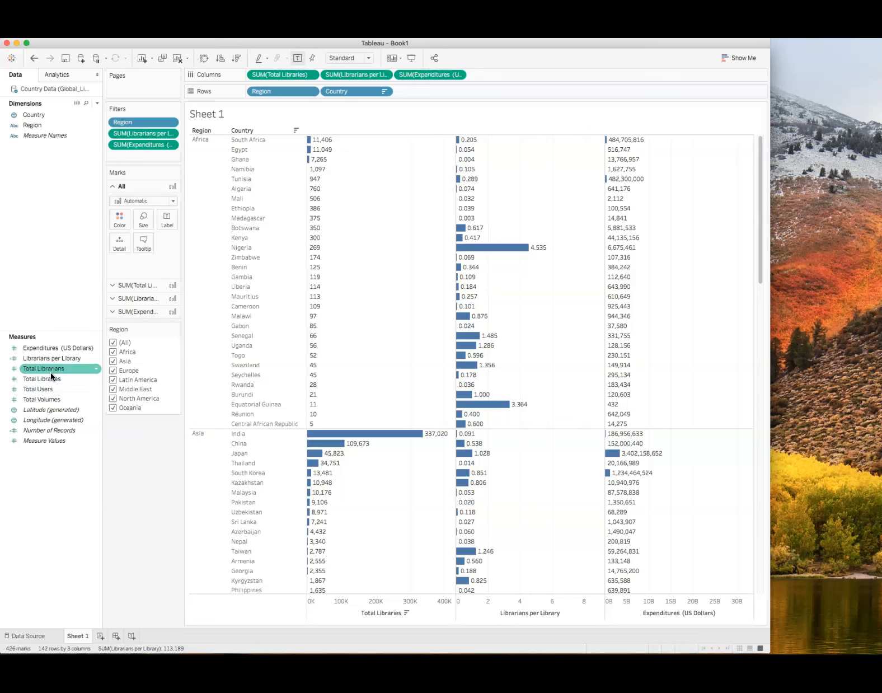
click(39, 389)
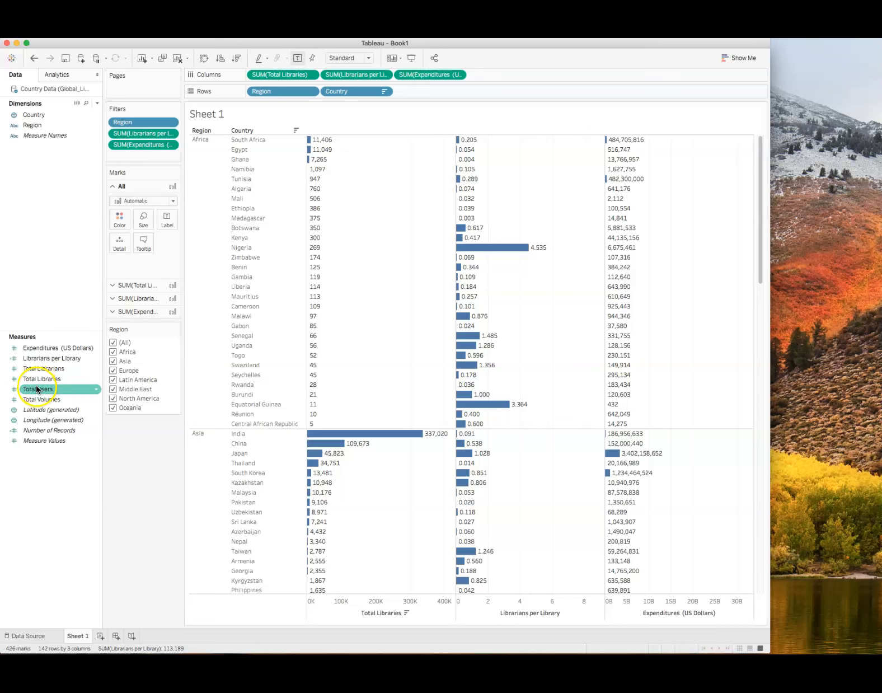
click(47, 402)
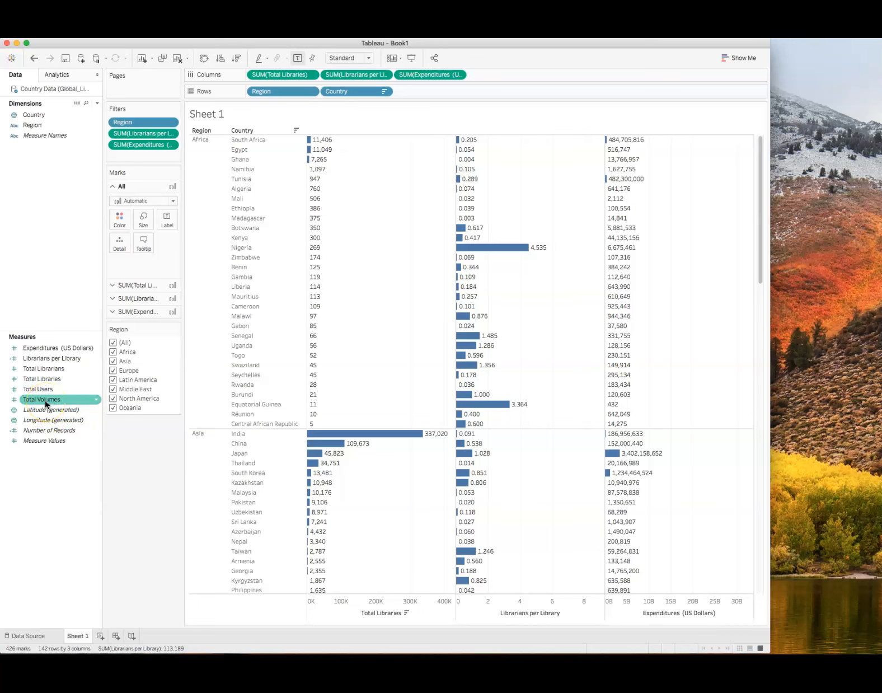
click(32, 348)
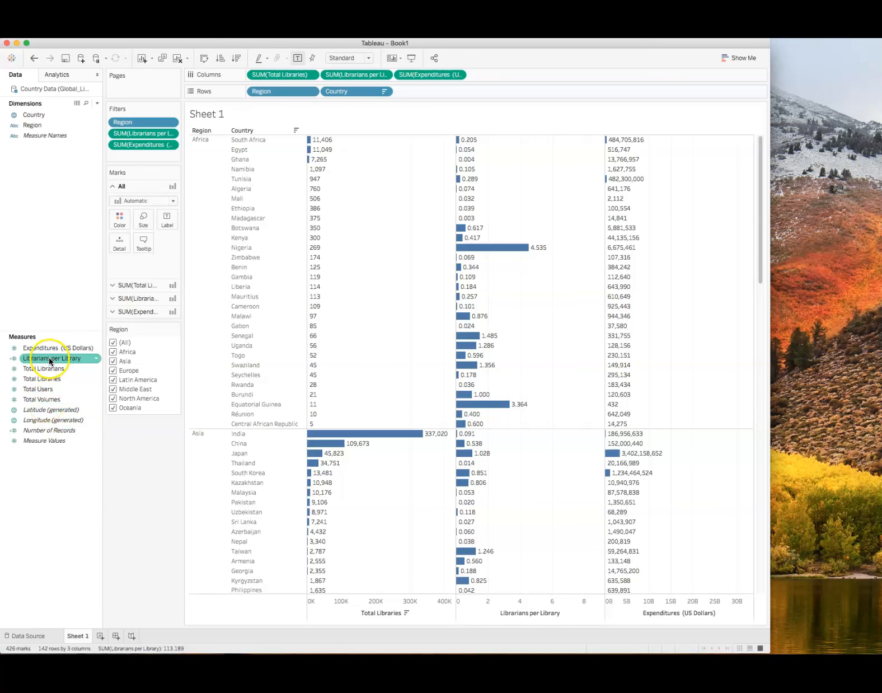
drag(32, 348, 122, 437)
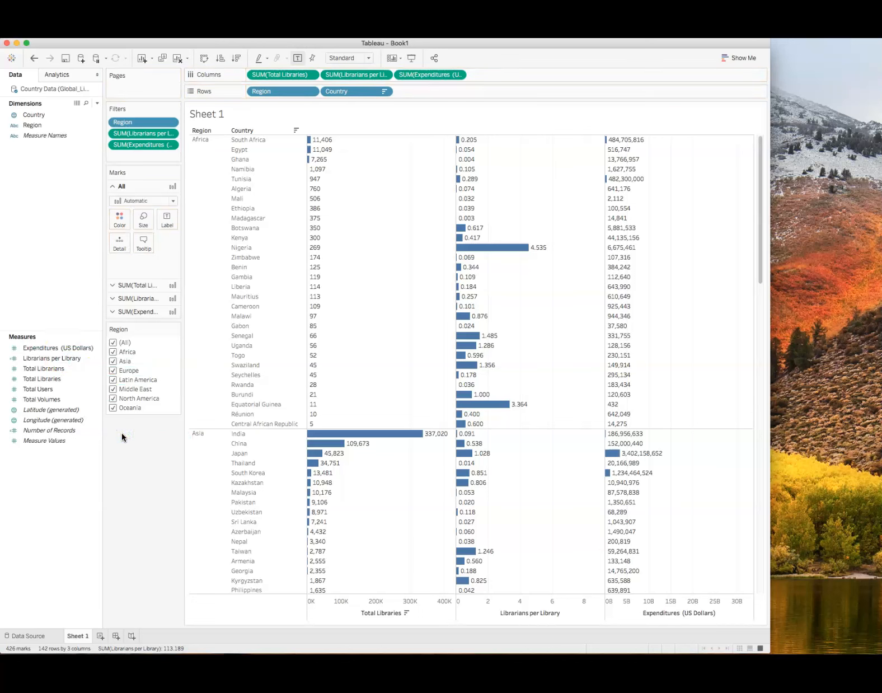
Step: Filter the sum of Expenditures (US Dollars) to values of at least 10,031,228,014
click(34, 348)
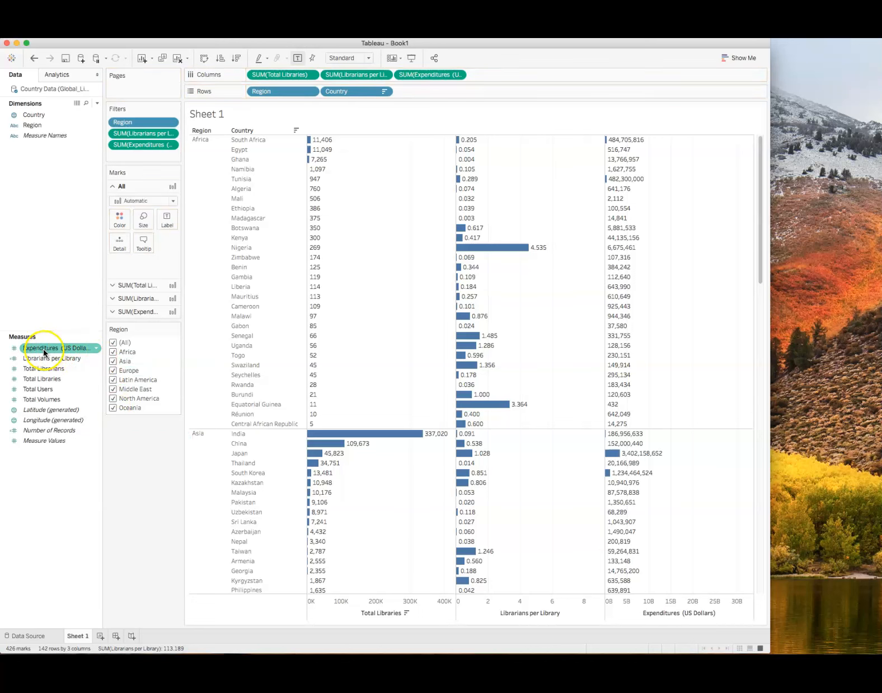
drag(33, 348, 132, 157)
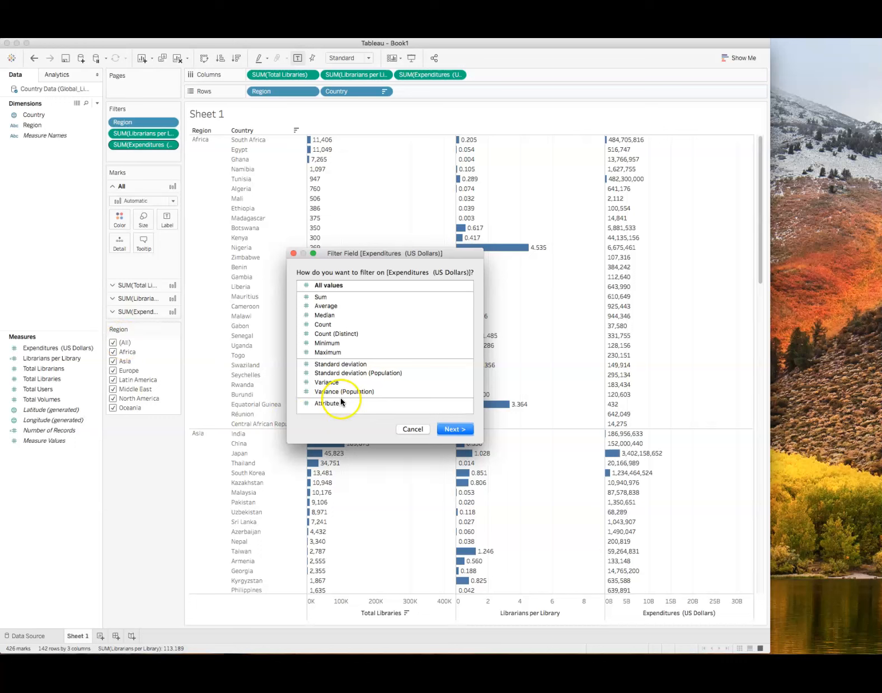
click(321, 297)
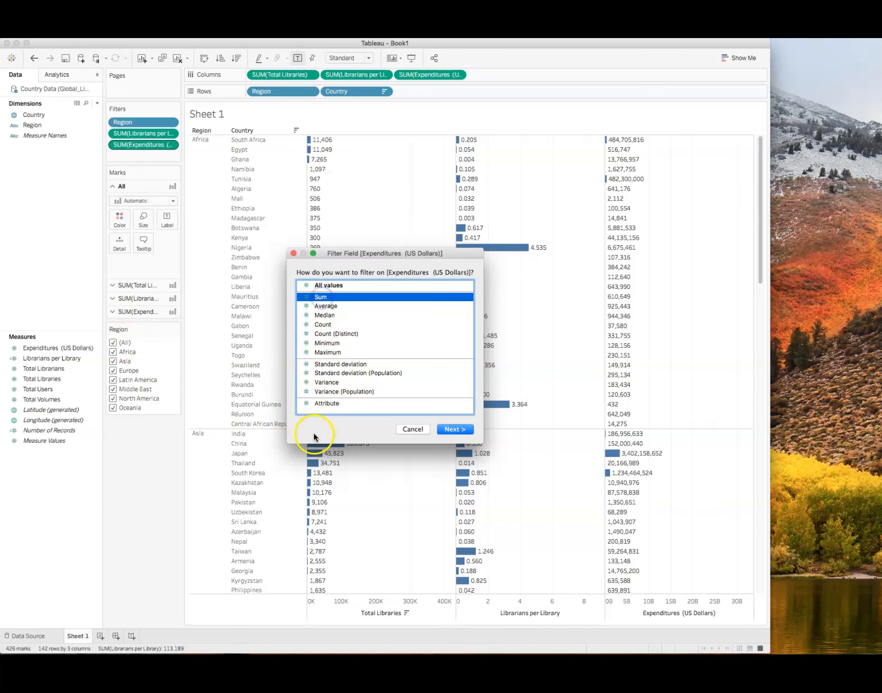
click(455, 430)
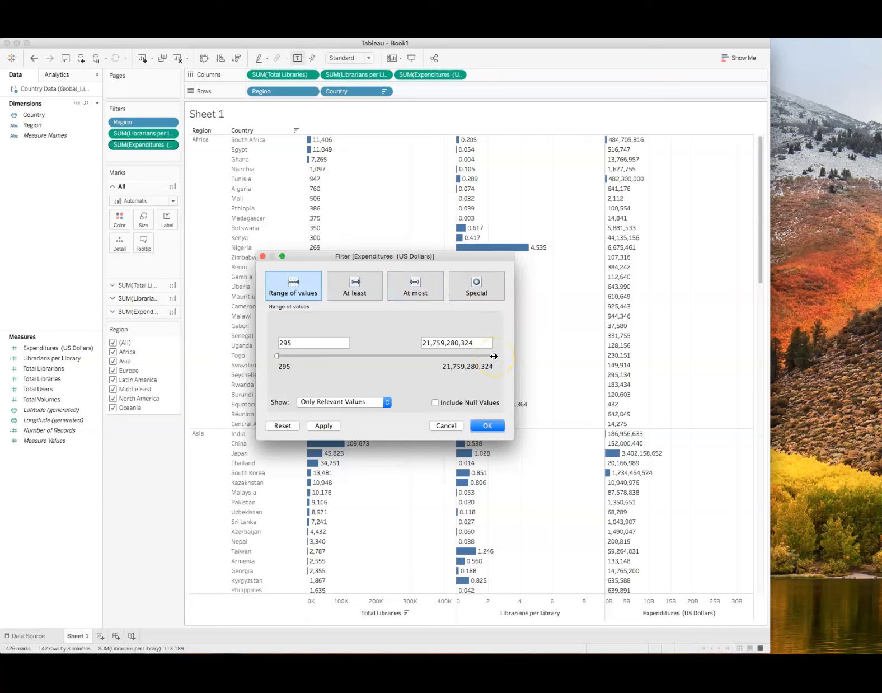
click(356, 286)
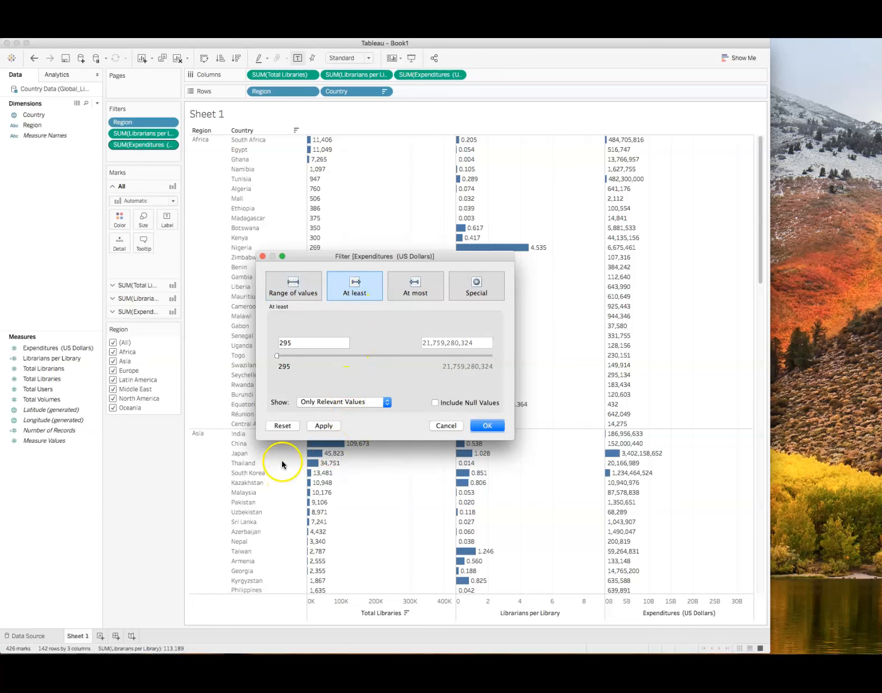
drag(277, 357, 377, 355)
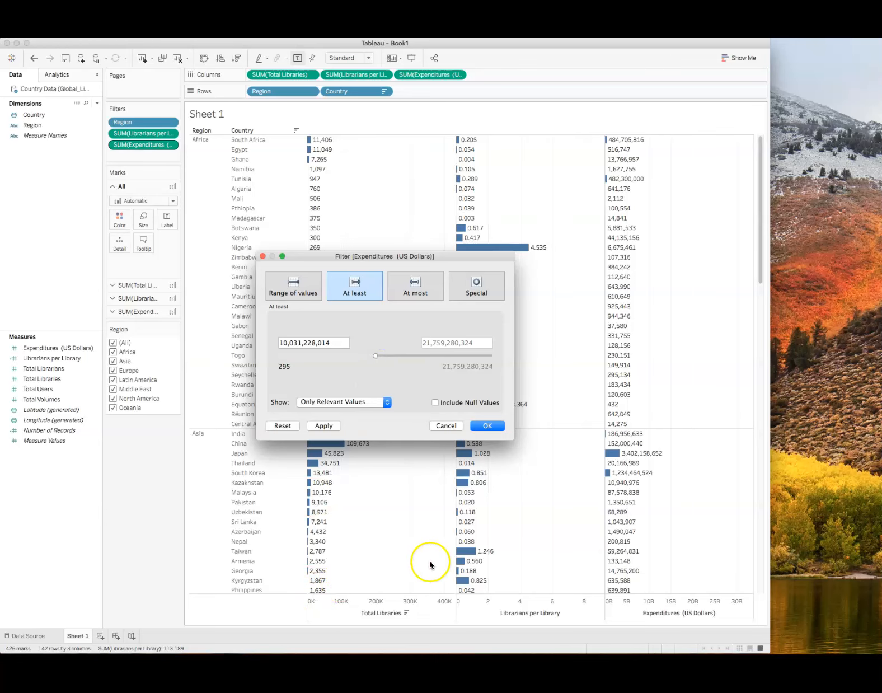
click(486, 426)
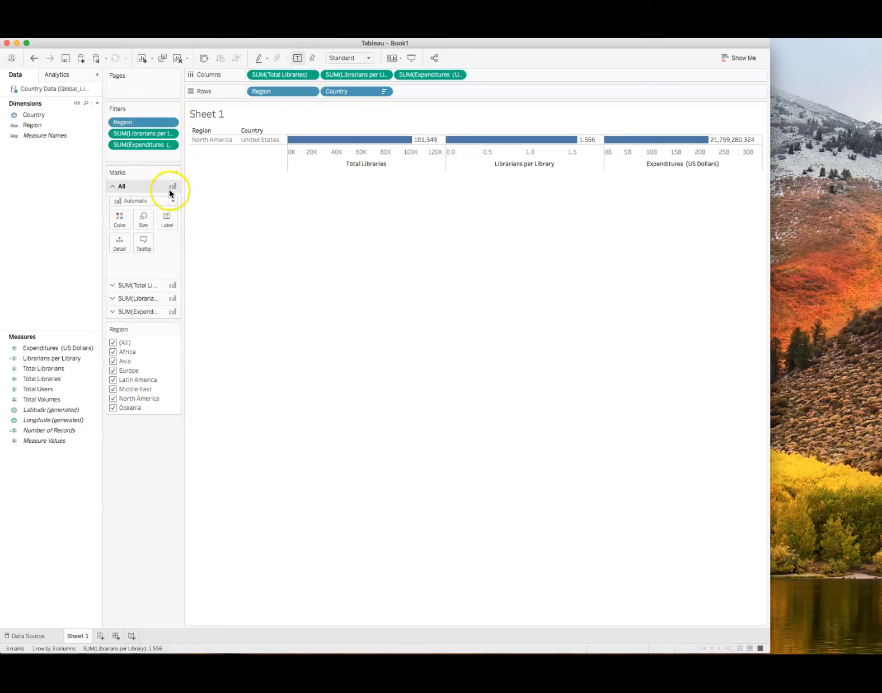
Step: Show the Expenditures (US Dollars) filter control on the sheet and place it directly below the Region filter
click(169, 145)
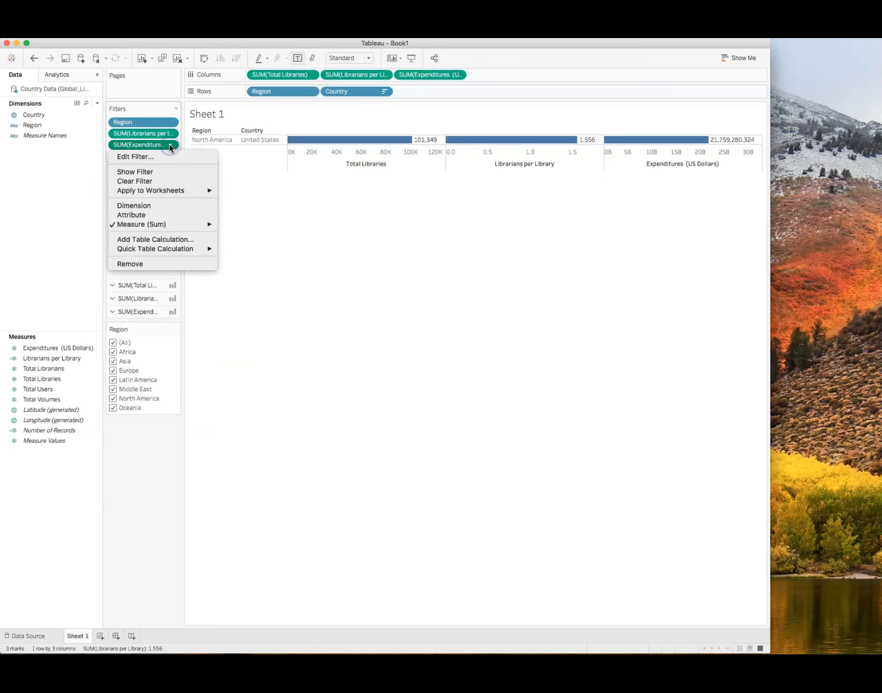
click(162, 174)
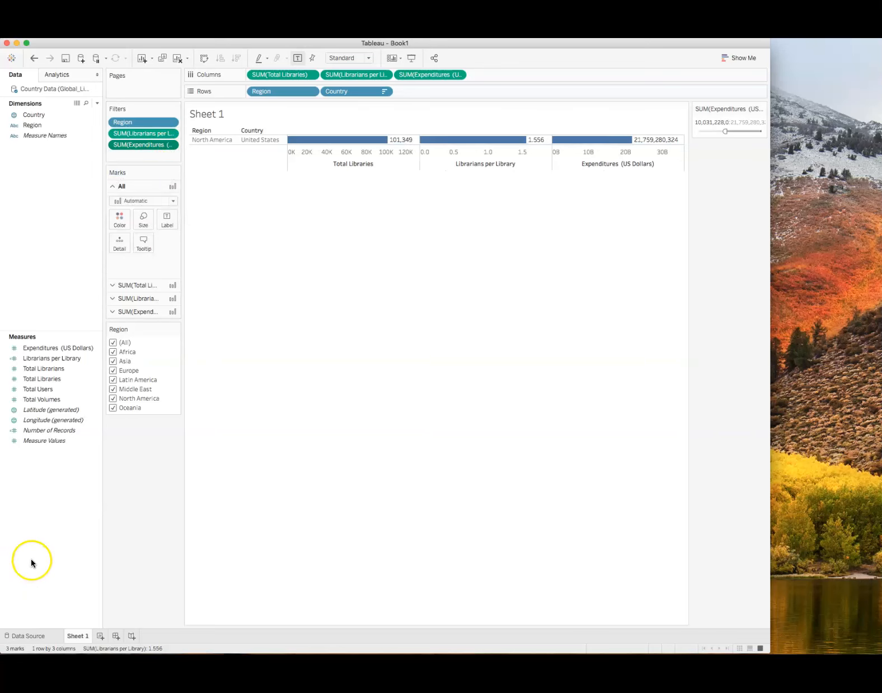
drag(727, 108, 104, 449)
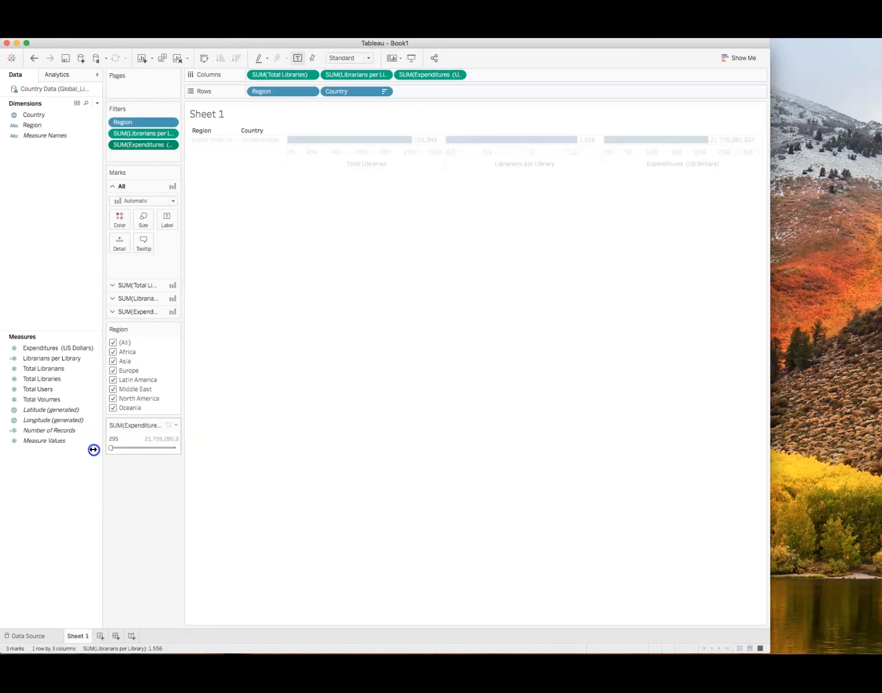
Step: Set the Expenditures filter's minimum to about 2.59 billion and inspect the Expenditures bars of the United States and Canada
drag(110, 446, 117, 447)
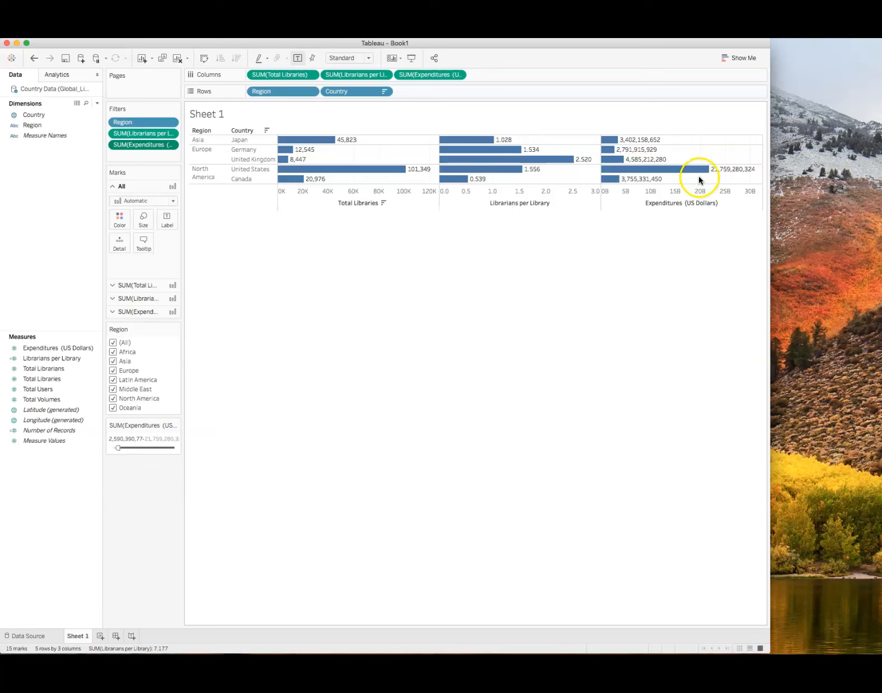
mouse_move(699, 174)
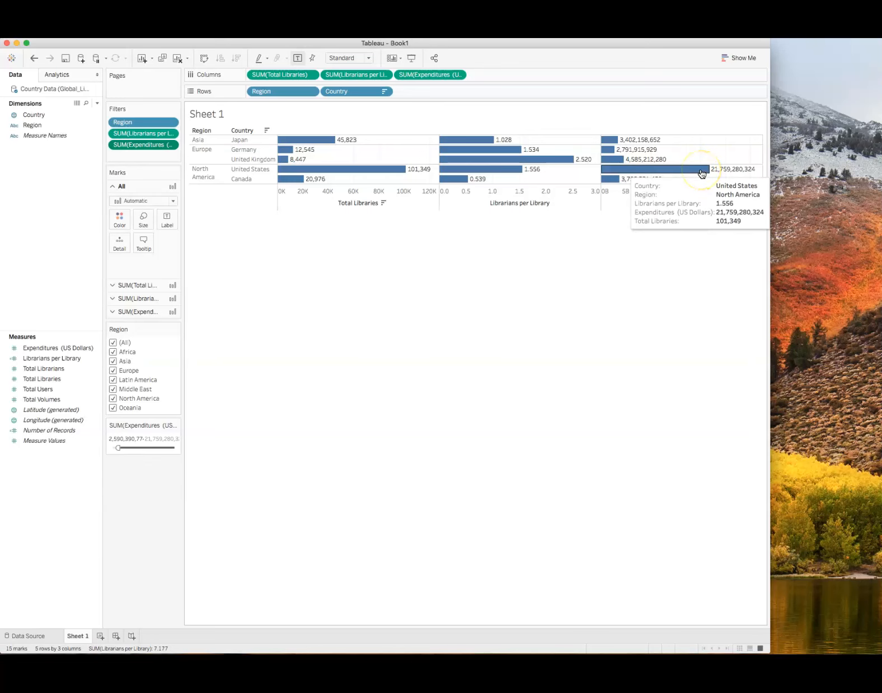
mouse_move(617, 180)
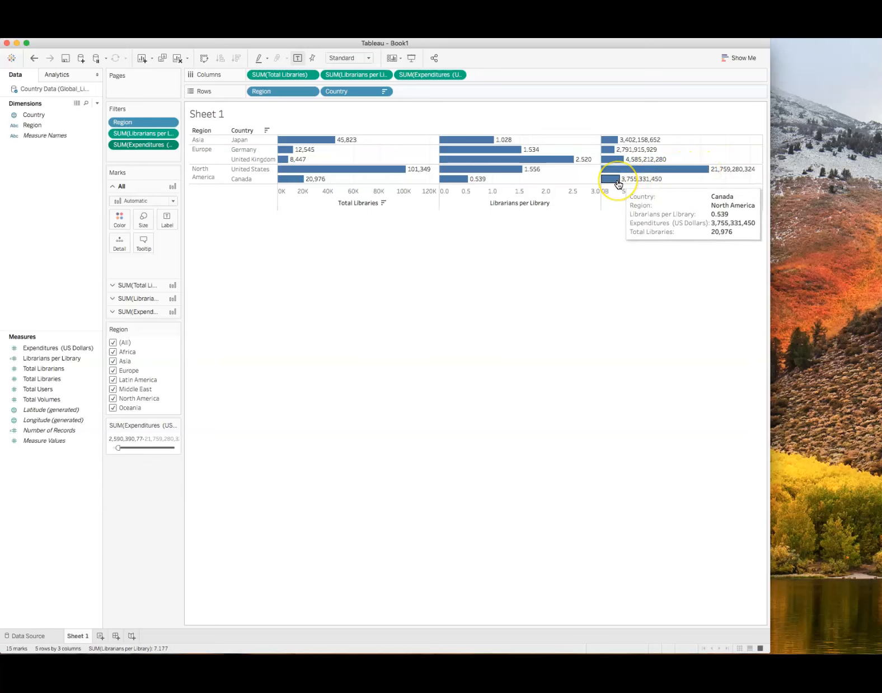
click(610, 188)
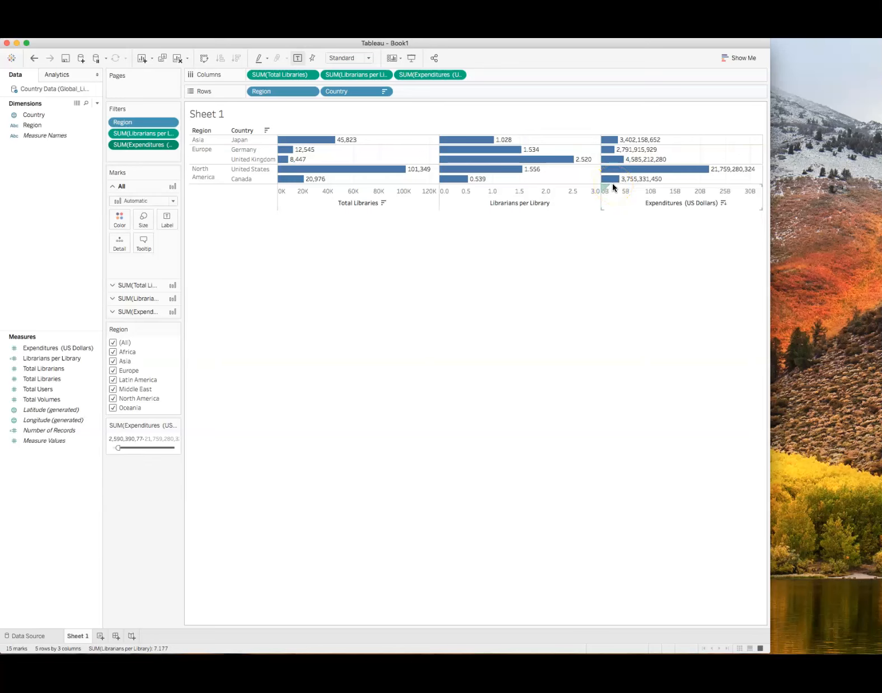
click(712, 174)
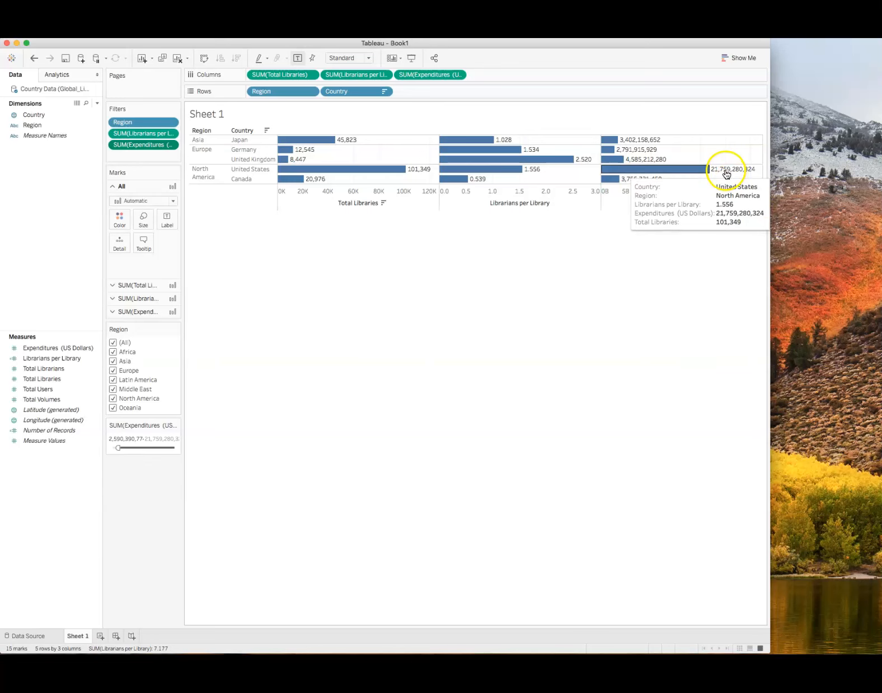
click(737, 180)
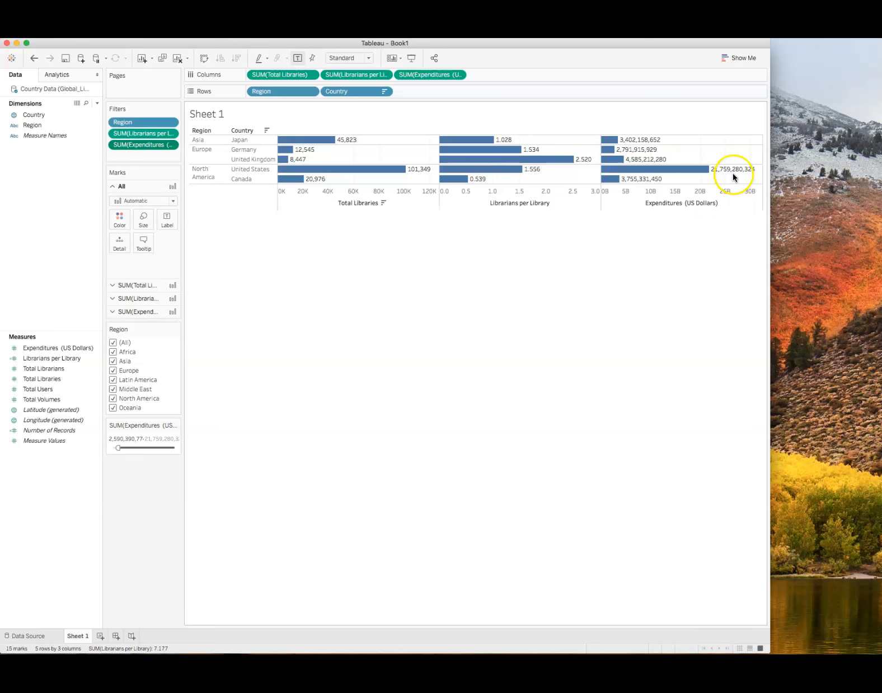
click(352, 170)
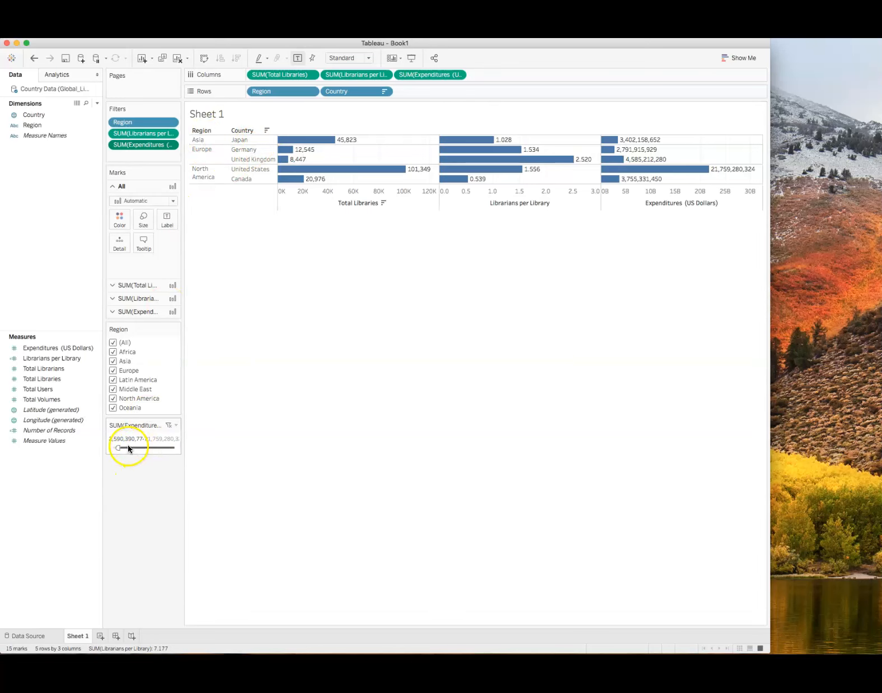
Step: Return the Expenditures minimum to 295, then undo the recent filter and sort changes back to Middle East sorted by Expenditures
drag(118, 446, 103, 445)
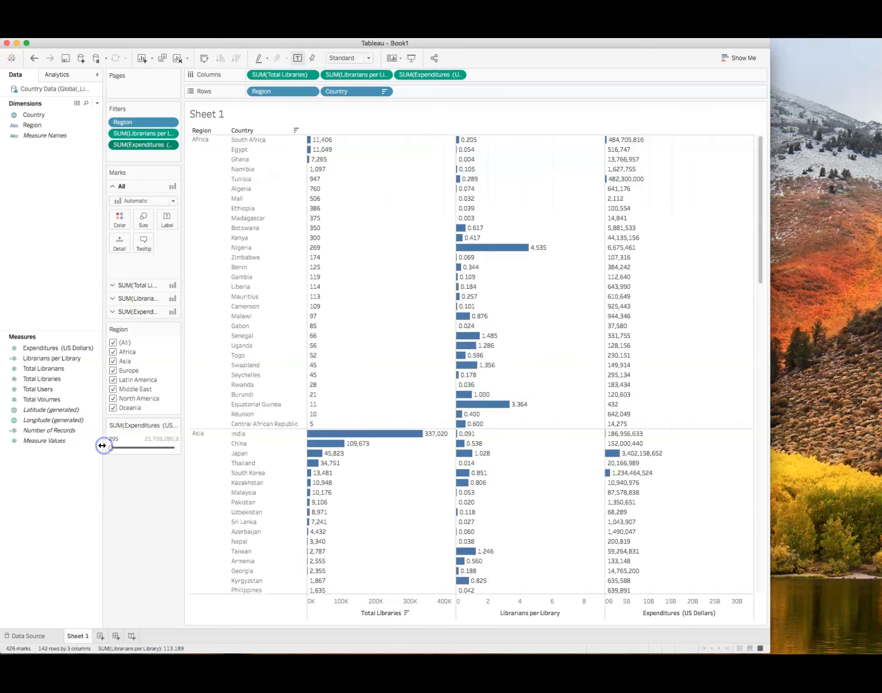
click(36, 58)
click(36, 58)
click(36, 58)
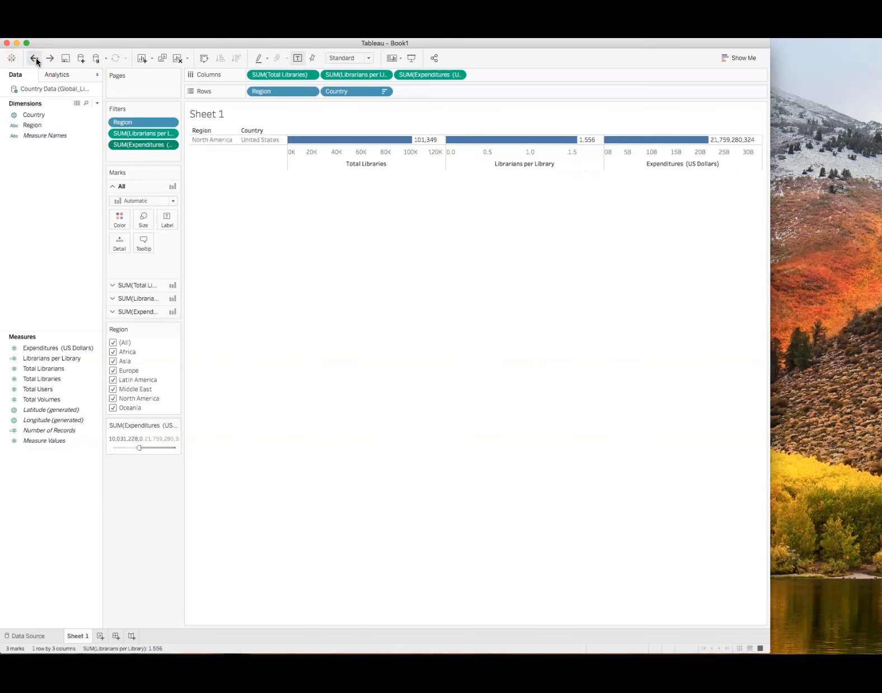
click(36, 58)
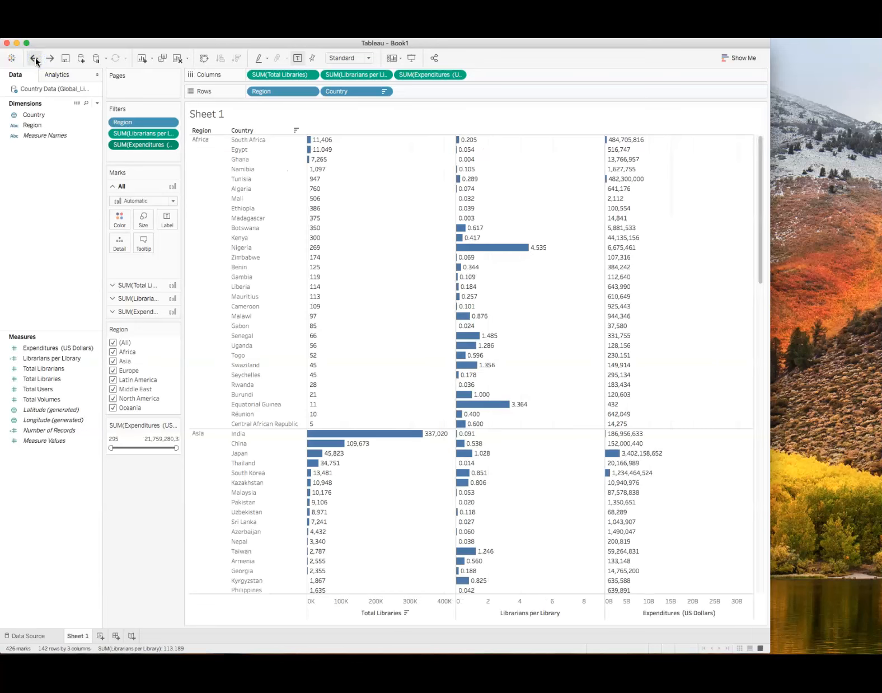
click(36, 59)
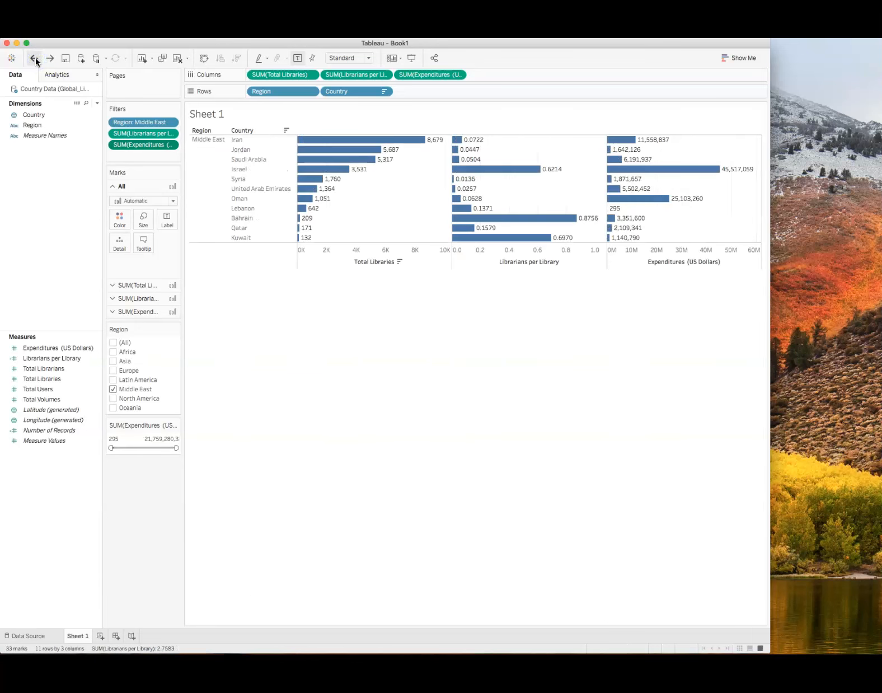
click(34, 58)
click(34, 58)
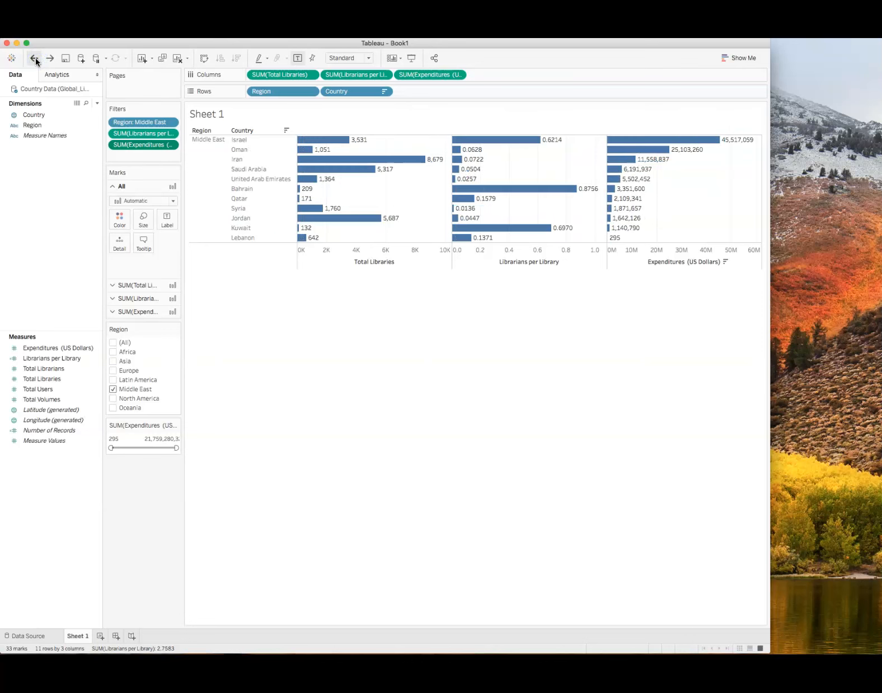
Step: Change the Expenditures (US Dollars) filter from non-null values to a range of values from 295 to 45,517,059
click(175, 426)
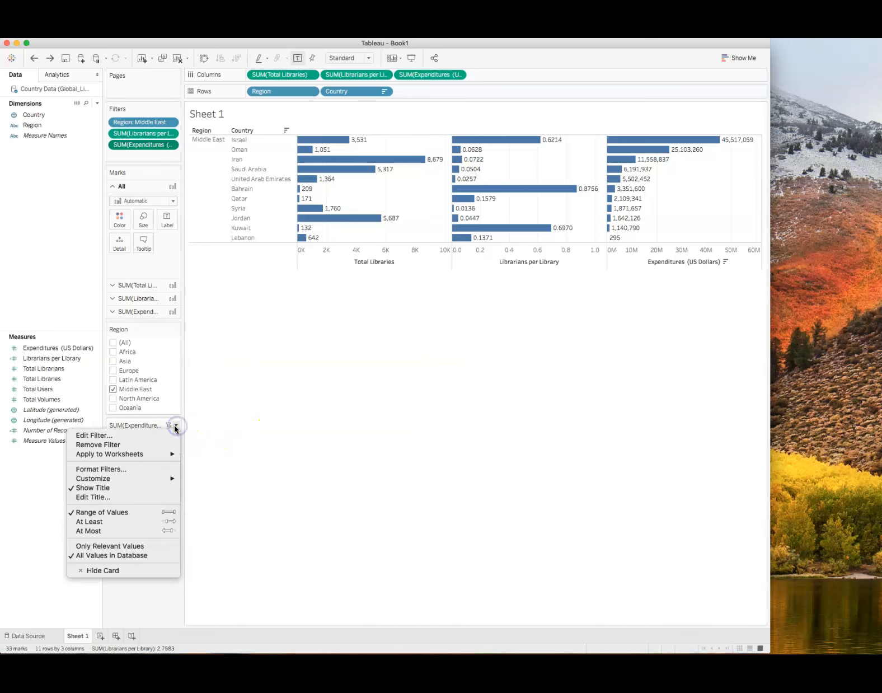
click(126, 435)
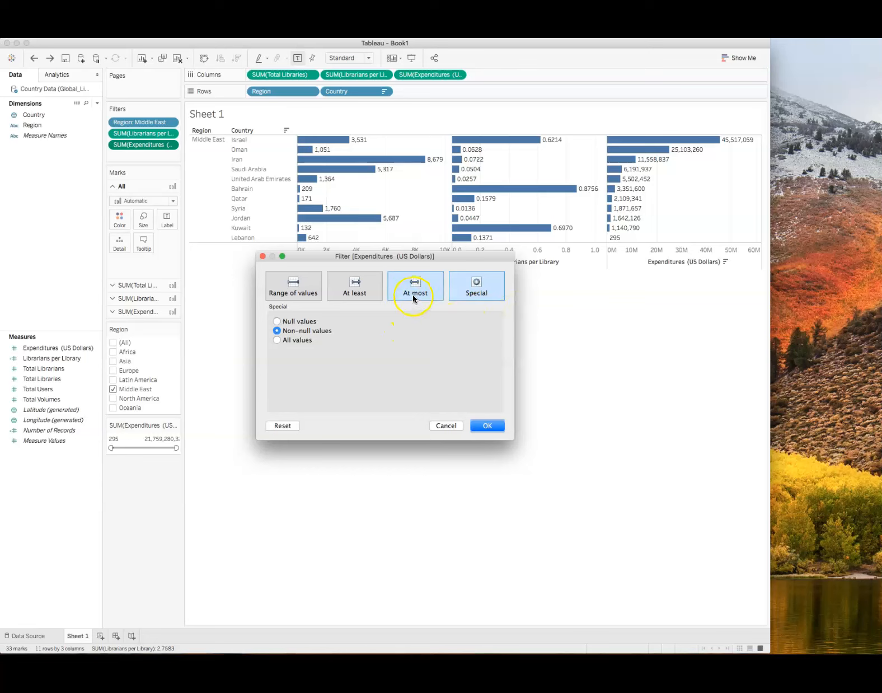
click(291, 291)
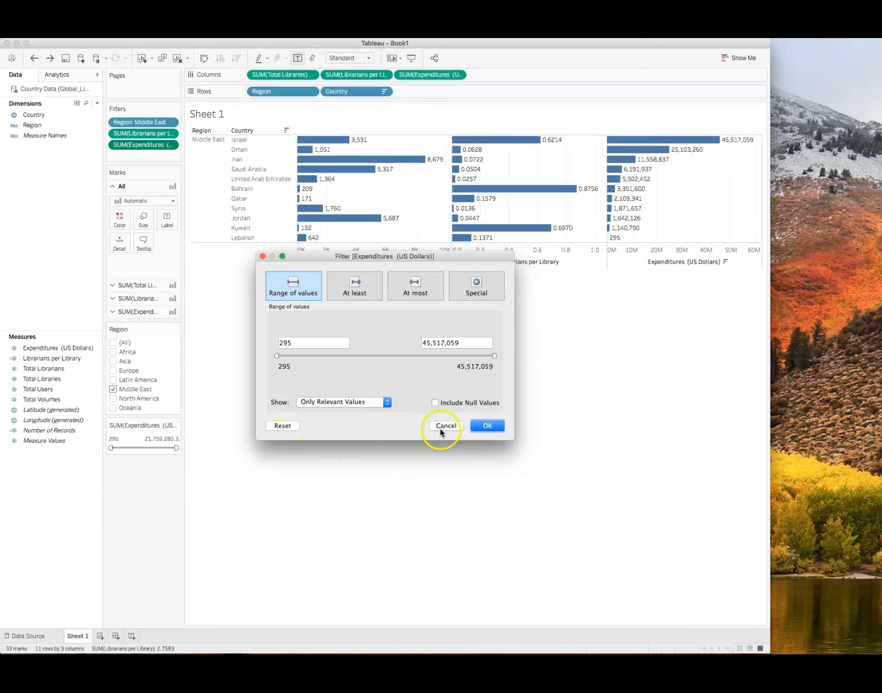
click(490, 426)
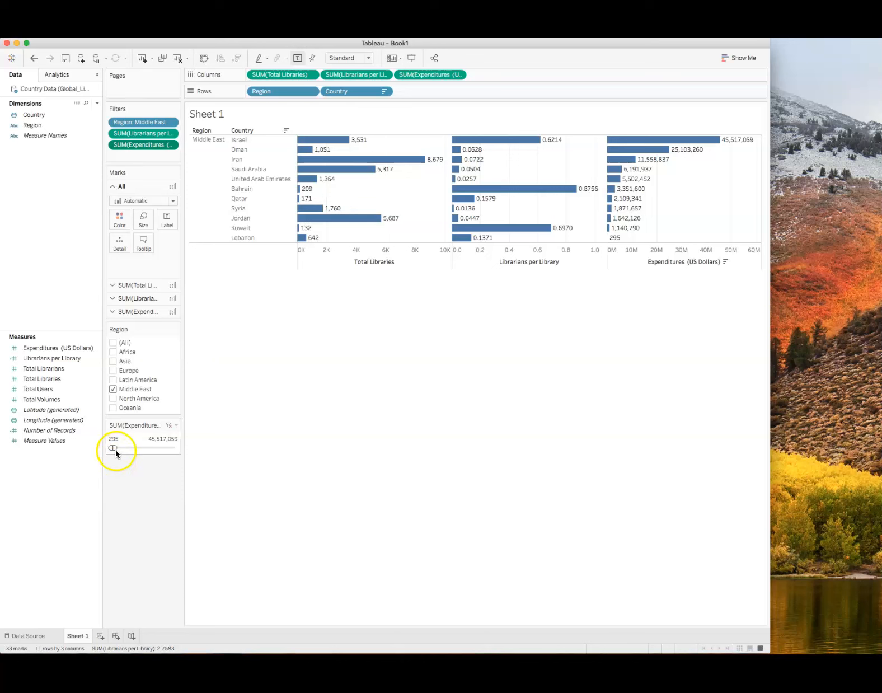
Step: Extend the Expenditures filter's maximum to its full upper limit of 21,759,280,324 and include all regions in the Region filter
drag(114, 447, 193, 450)
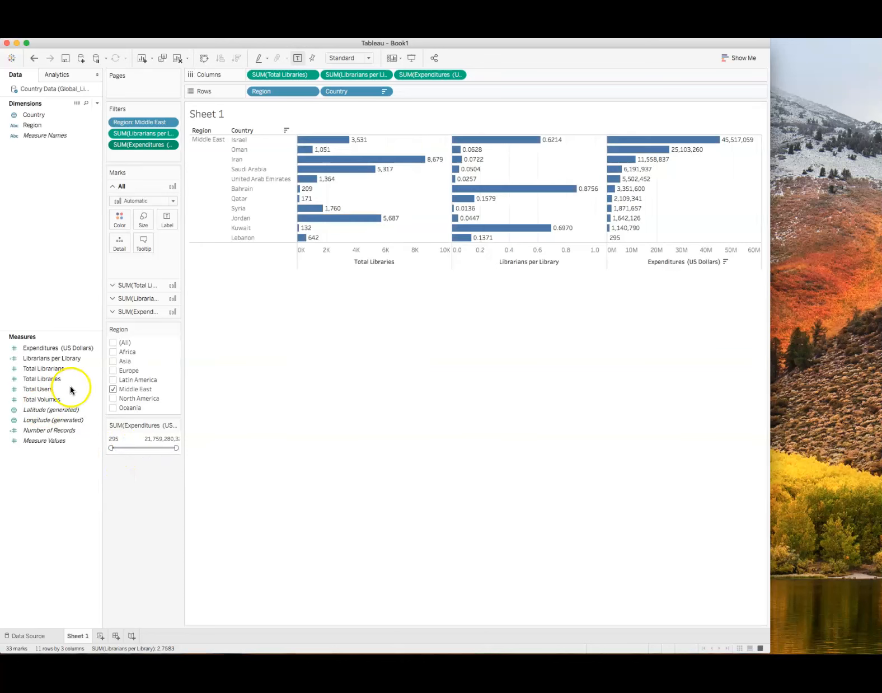
click(113, 342)
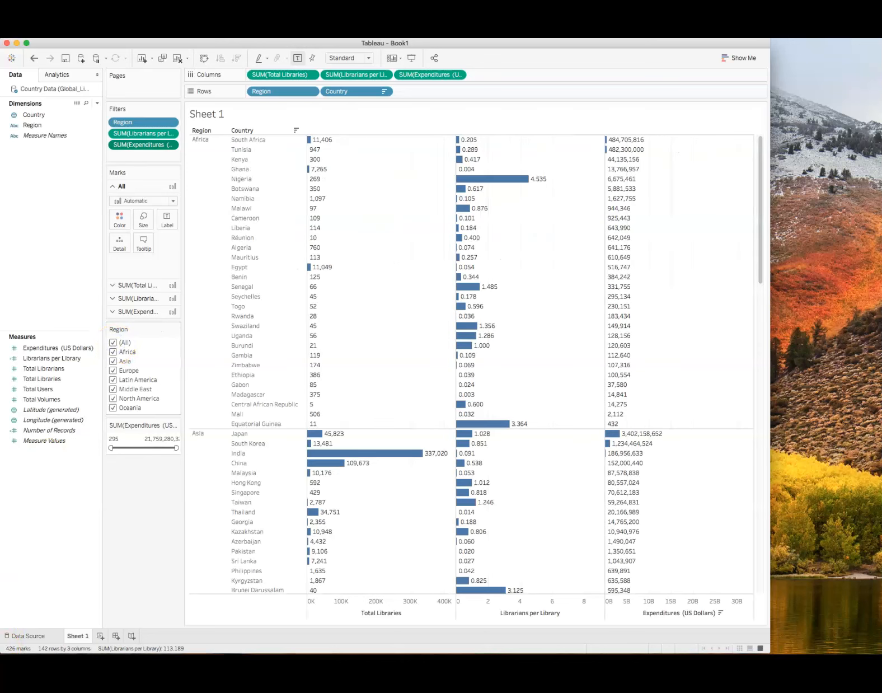
Step: Raise the Expenditures filter's minimum to about 10.36 billion, then return it to 295
drag(110, 448, 140, 451)
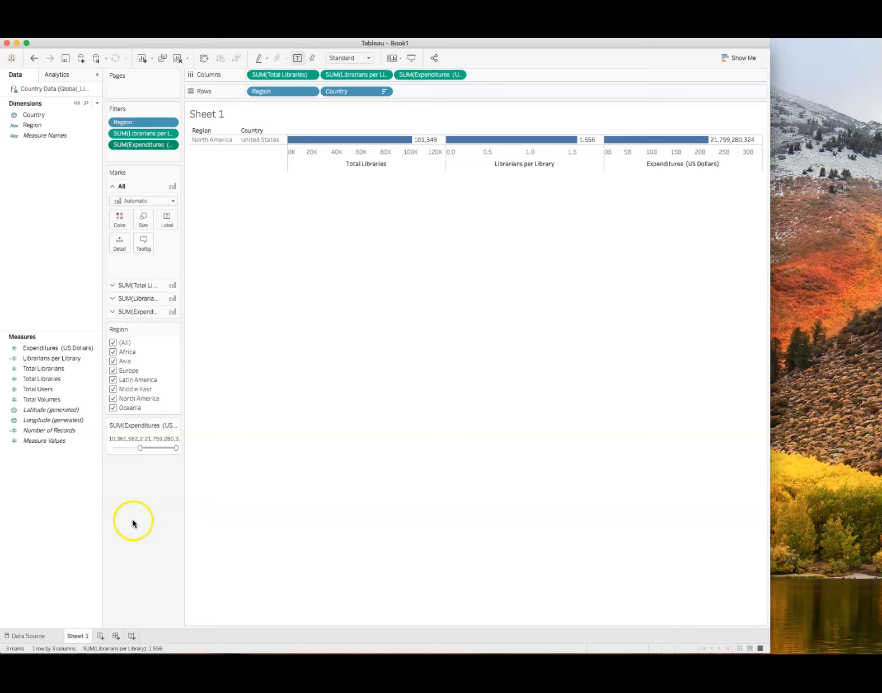
drag(139, 446, 103, 449)
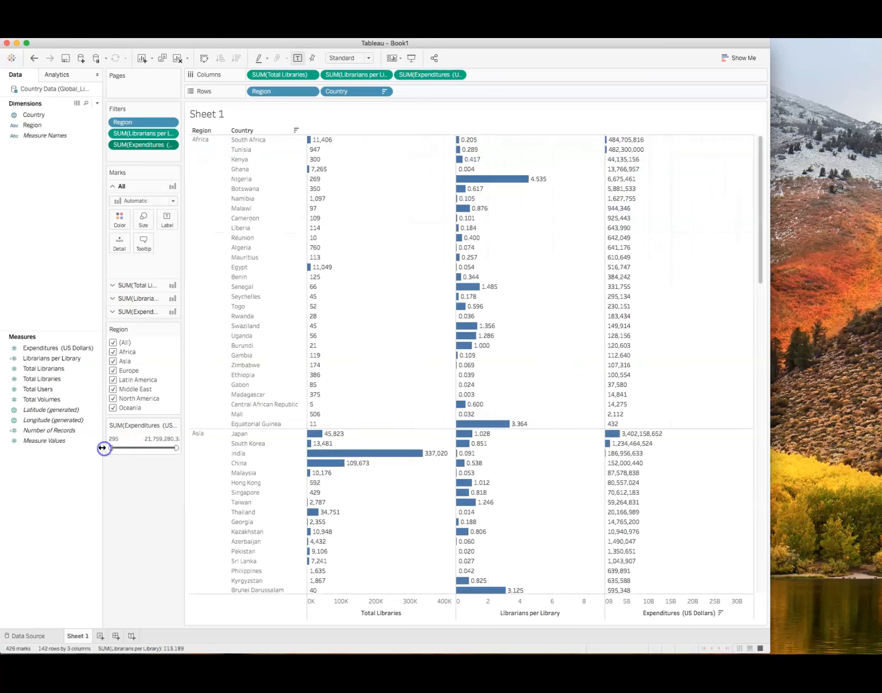
Step: Lower the Expenditures filter's maximum in stages to 172,692,993, keeping the minimum at 295
drag(171, 447, 118, 449)
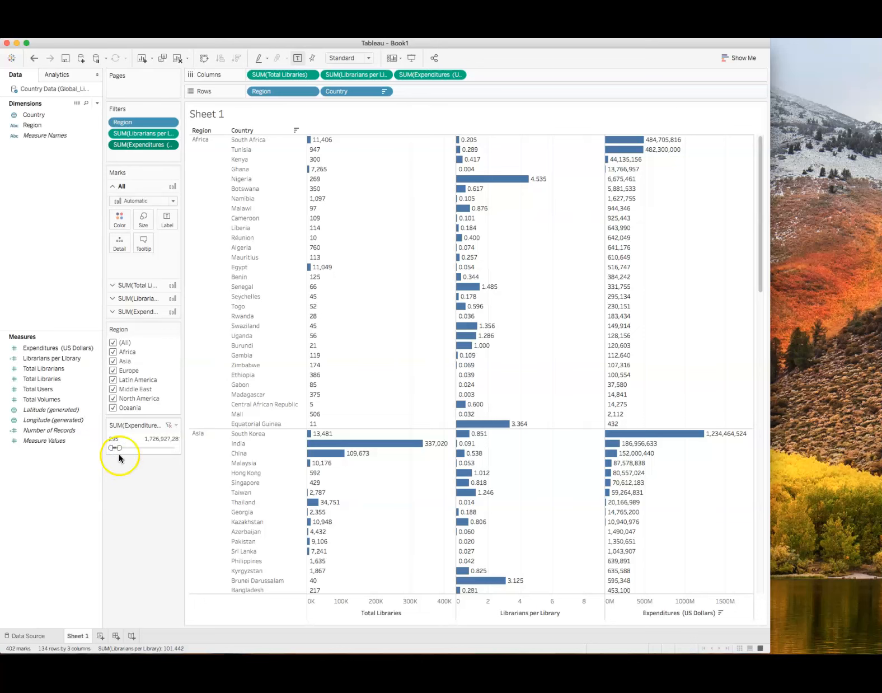
drag(119, 448, 116, 450)
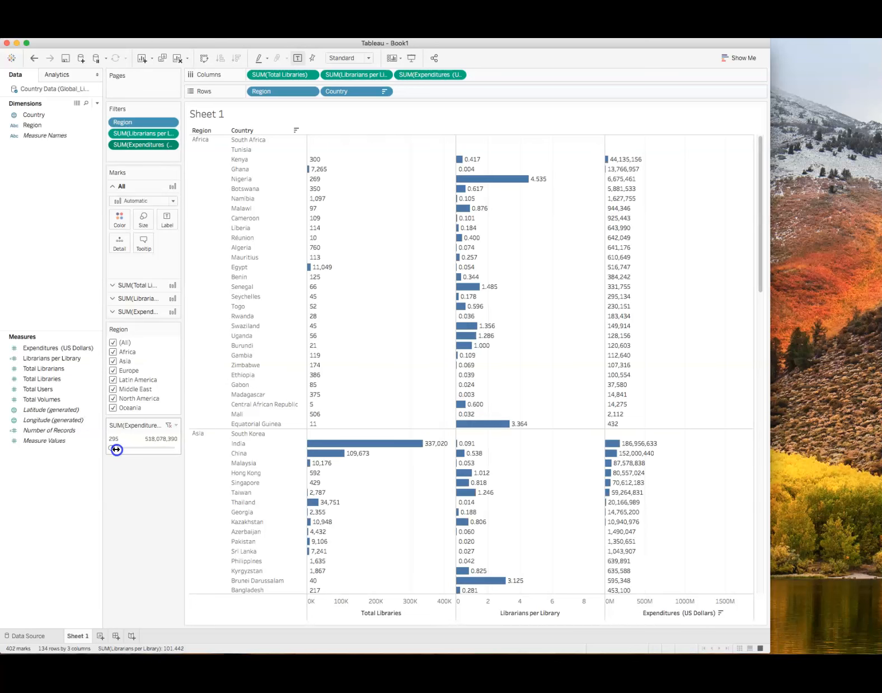
drag(116, 449, 116, 449)
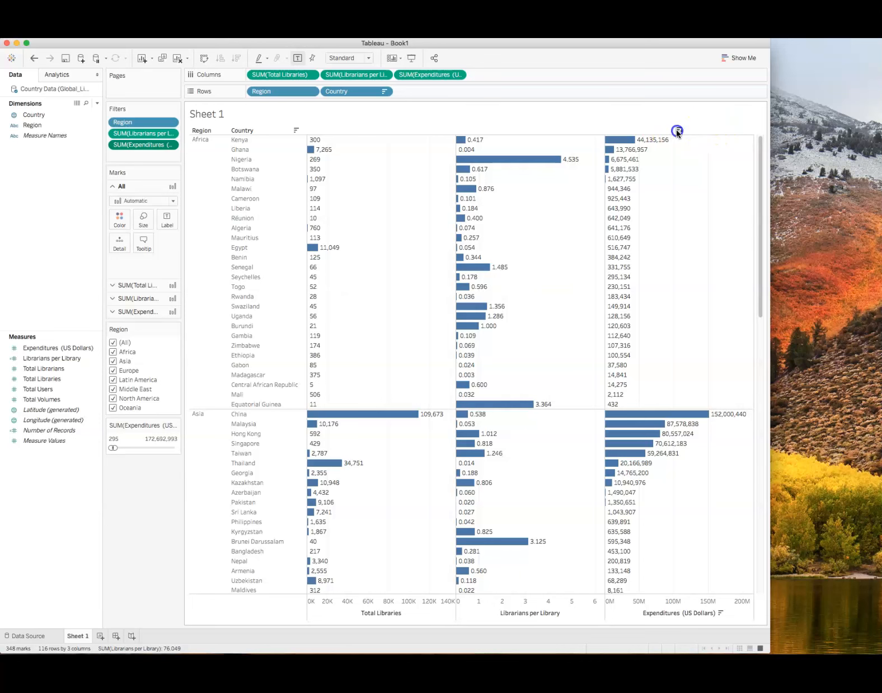
Step: Sort the countries within each region by Expenditures (US Dollars) in ascending order and check the lowest African values
click(677, 131)
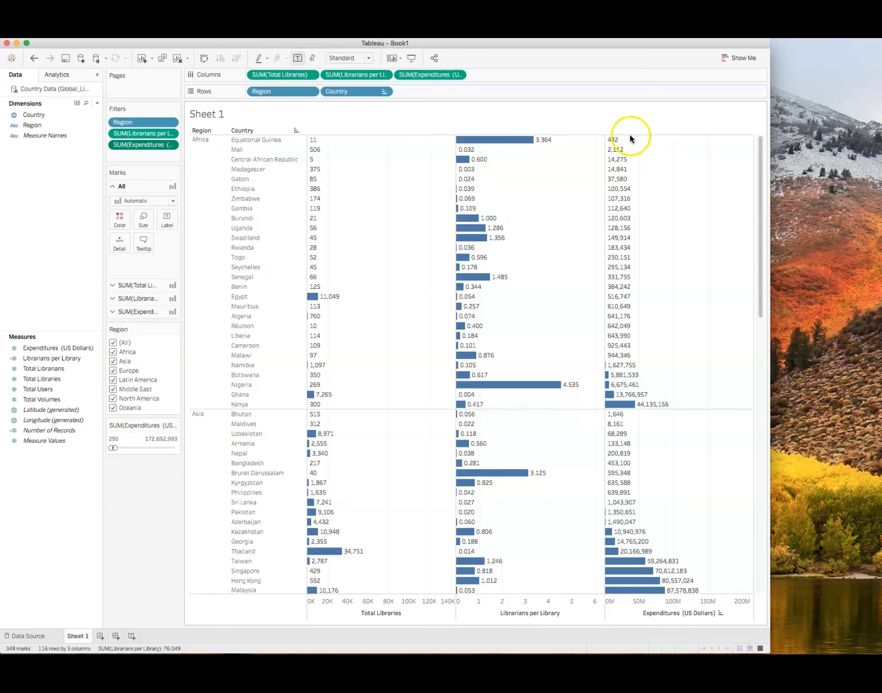
mouse_move(604, 138)
click(614, 172)
click(611, 183)
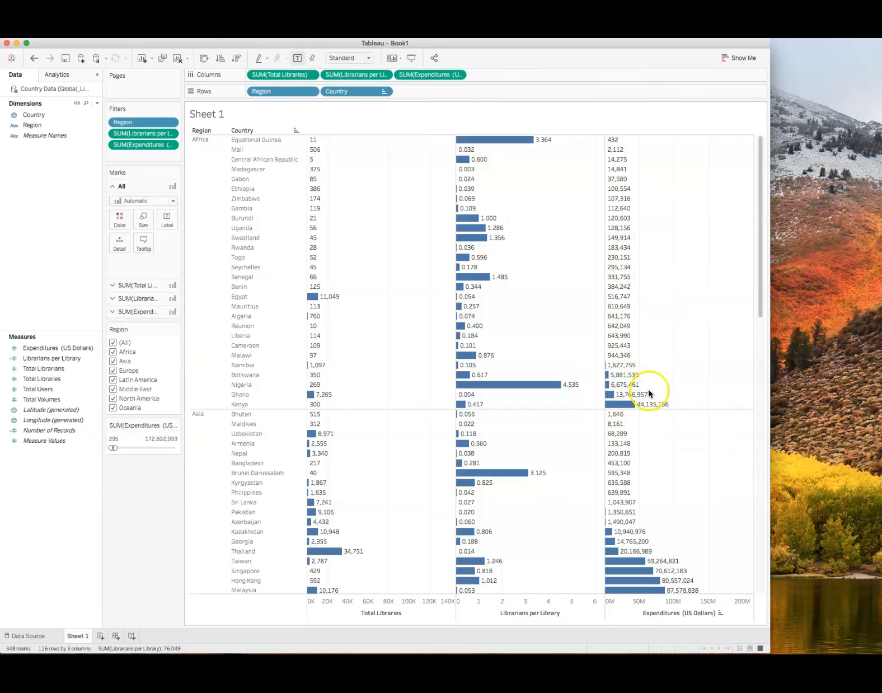
Step: Examine how the three measures compare by country through all regions from Africa to Oceania, then return to the start of the chart
scroll(246, 516, down, 5)
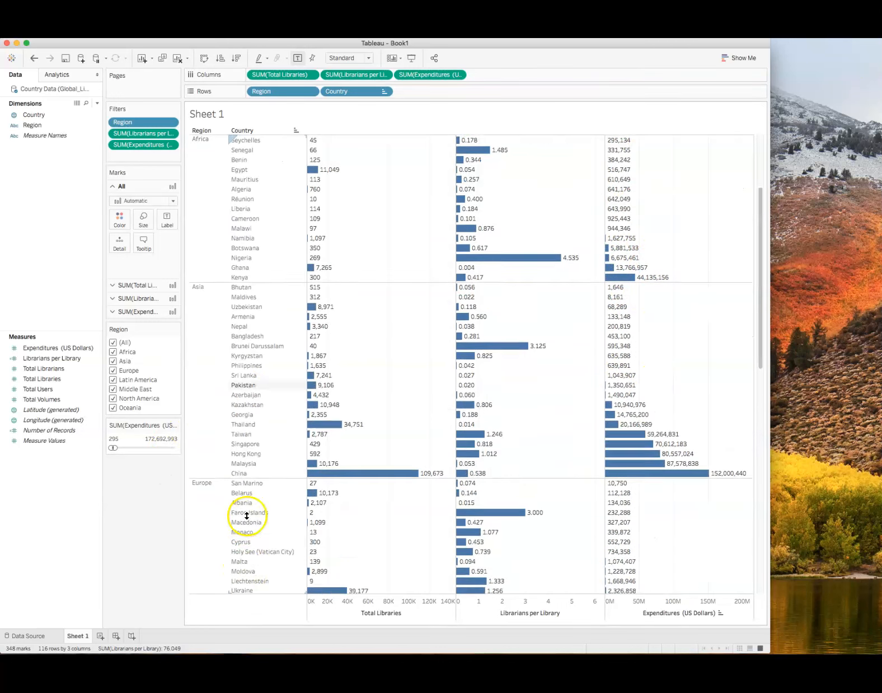
scroll(246, 516, down, 2)
scroll(232, 465, down, 6)
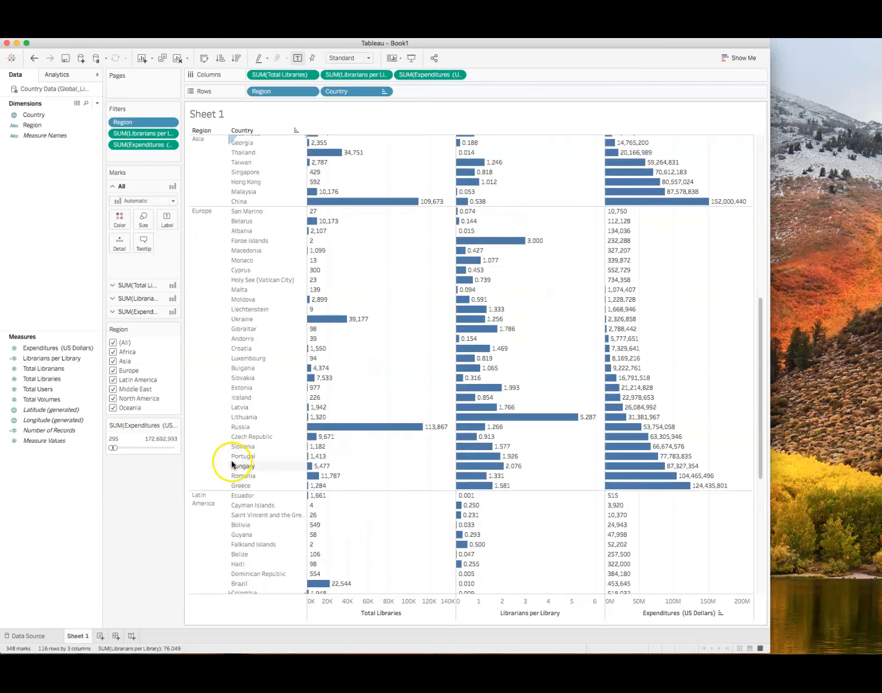
scroll(231, 454, up, 9)
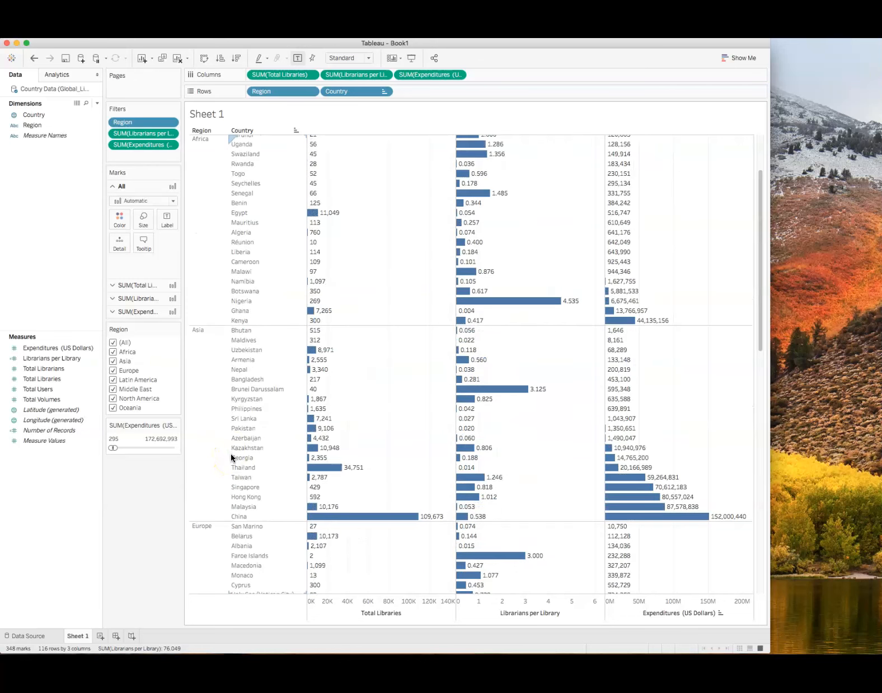
scroll(222, 455, down, 4)
scroll(222, 455, down, 2)
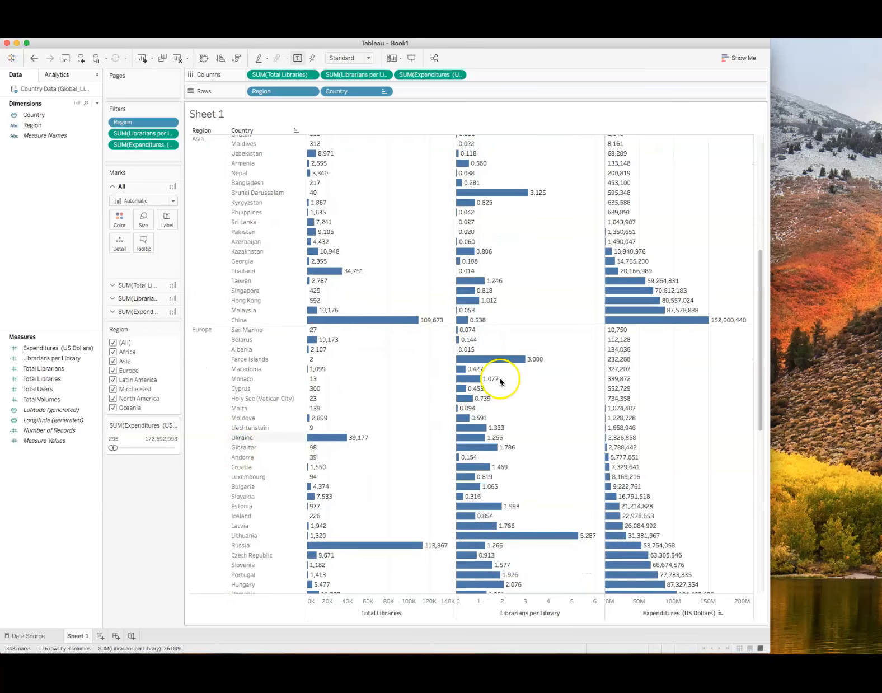
scroll(707, 584, down, 3)
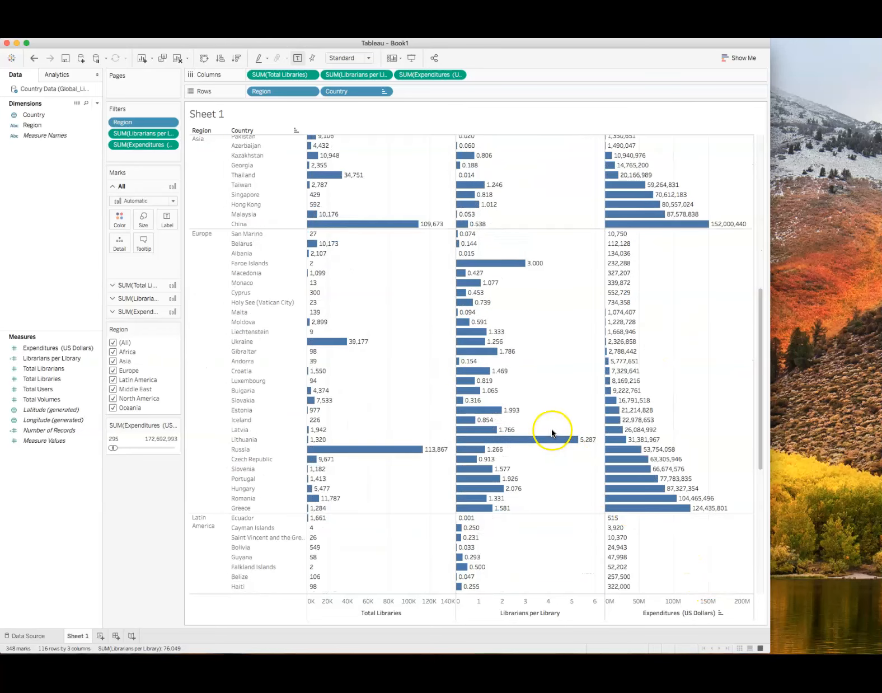
scroll(540, 425, down, 9)
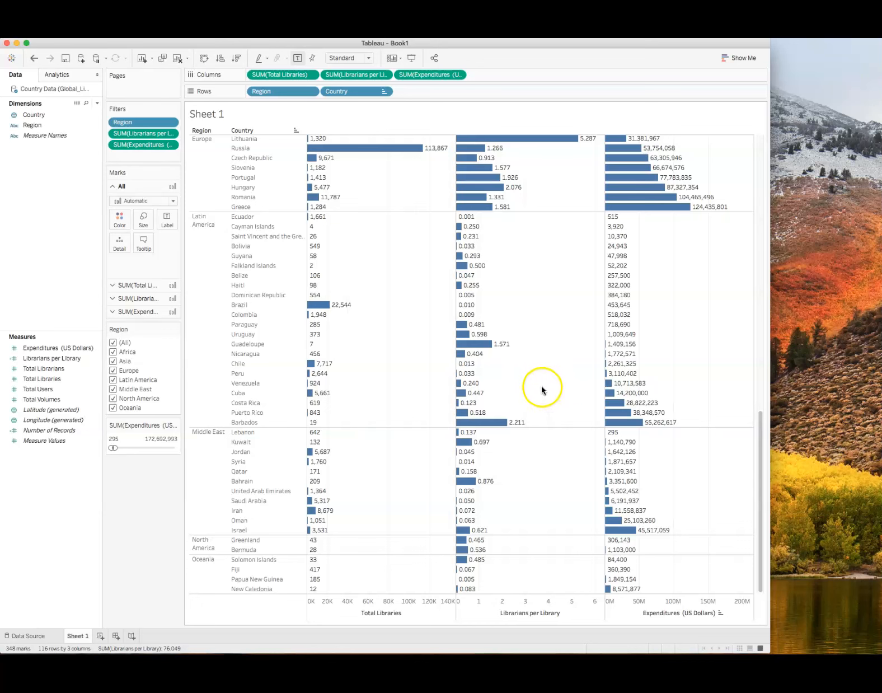
scroll(528, 389, up, 20)
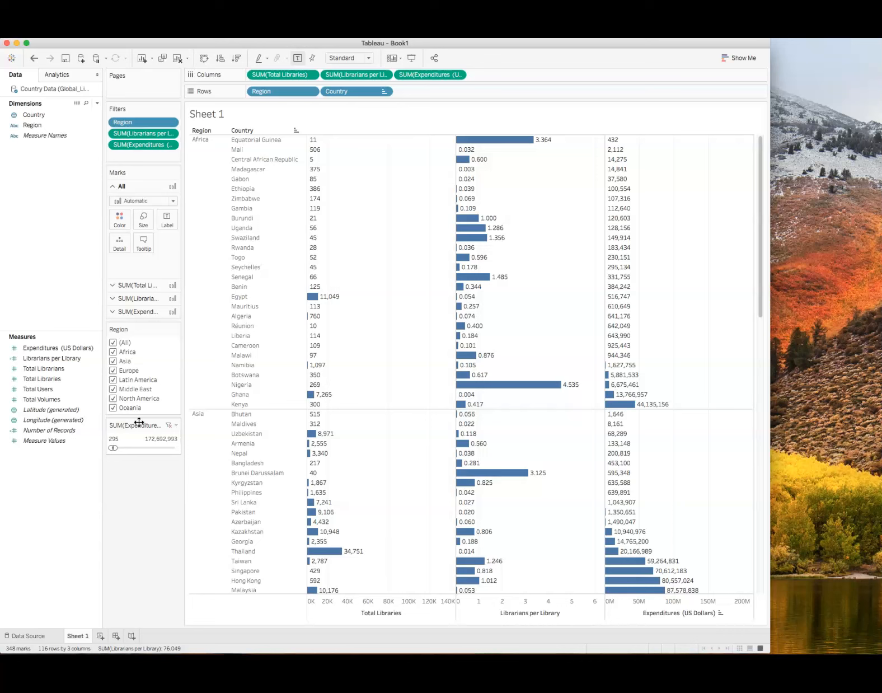
click(48, 490)
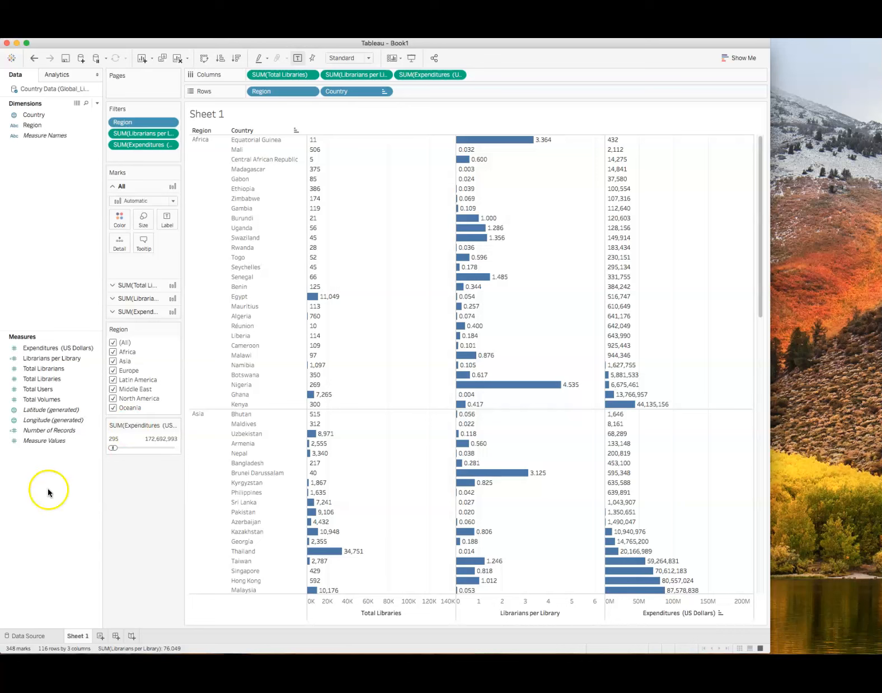